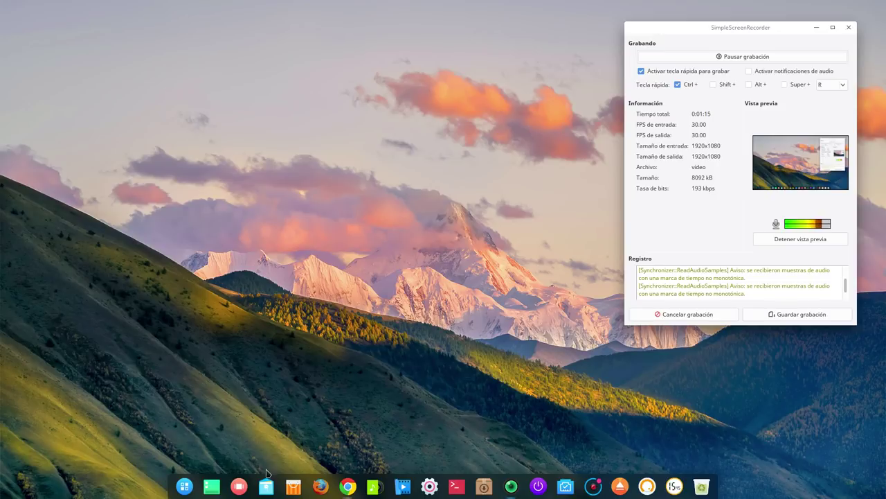
- Switch to Google Chrome, look through the Salmorejo Geek article on the Inari album, and minimise the browser
left_click(348, 486)
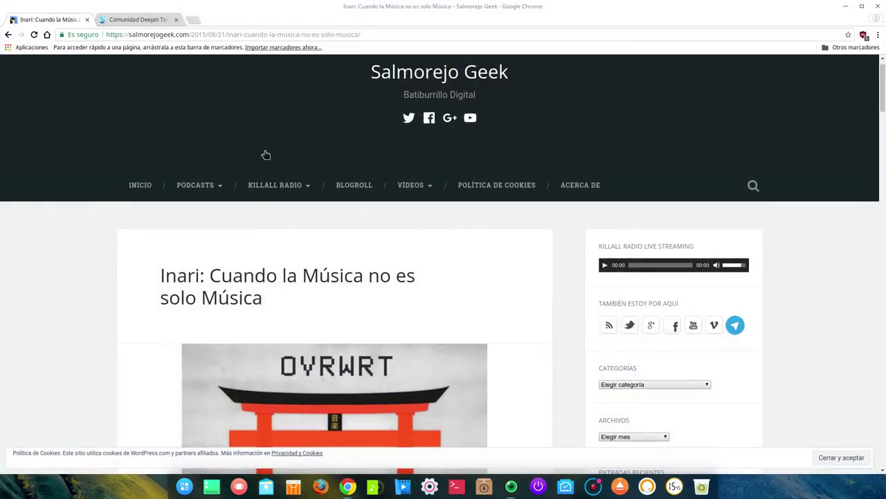
scroll(61, 262, "down", 3)
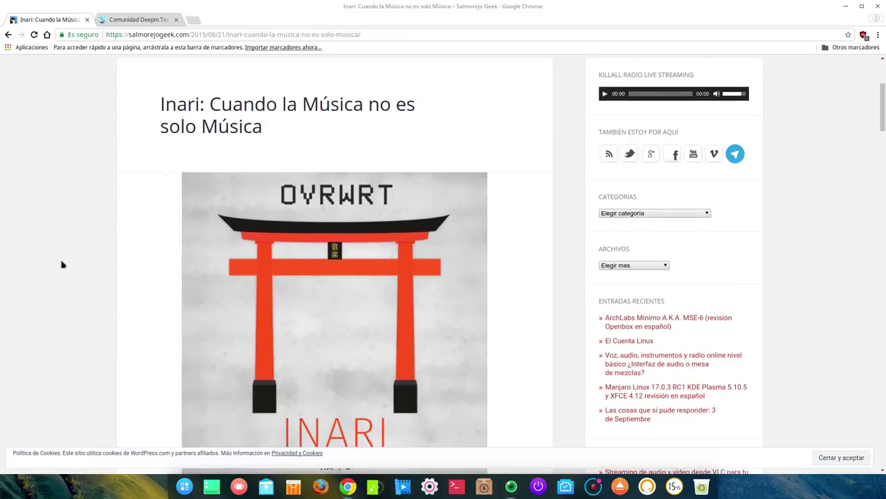
scroll(56, 267, "down", 2)
scroll(44, 295, "down", 3)
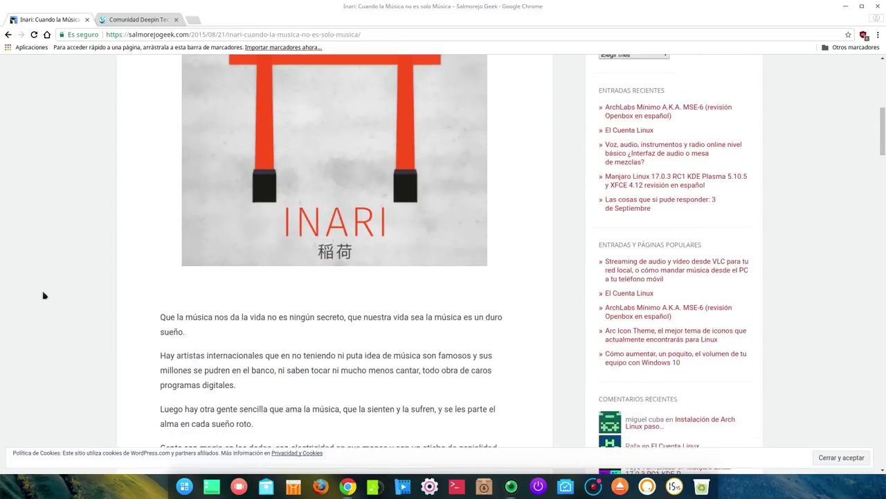
scroll(33, 291, "down", 2)
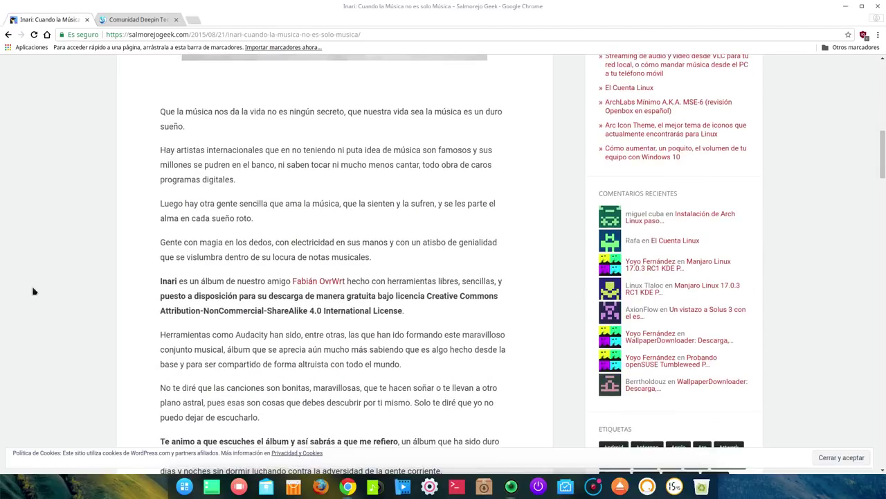
scroll(33, 291, "up", 2)
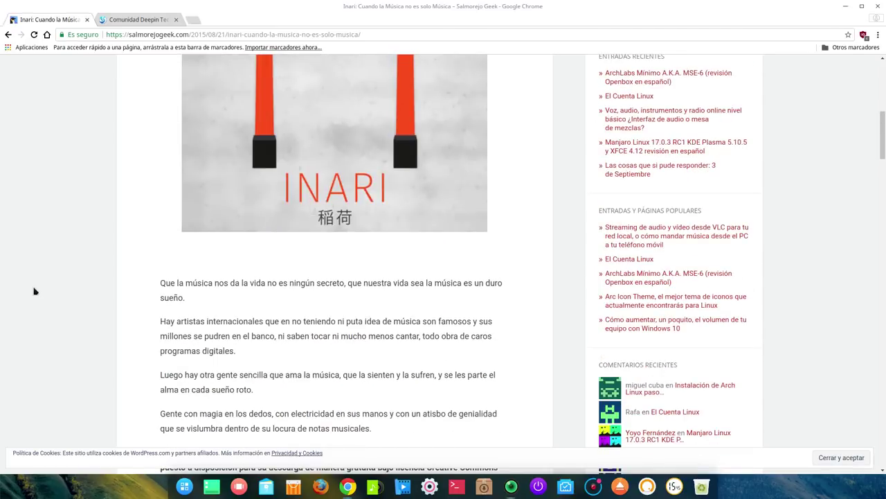
scroll(34, 291, "down", 3)
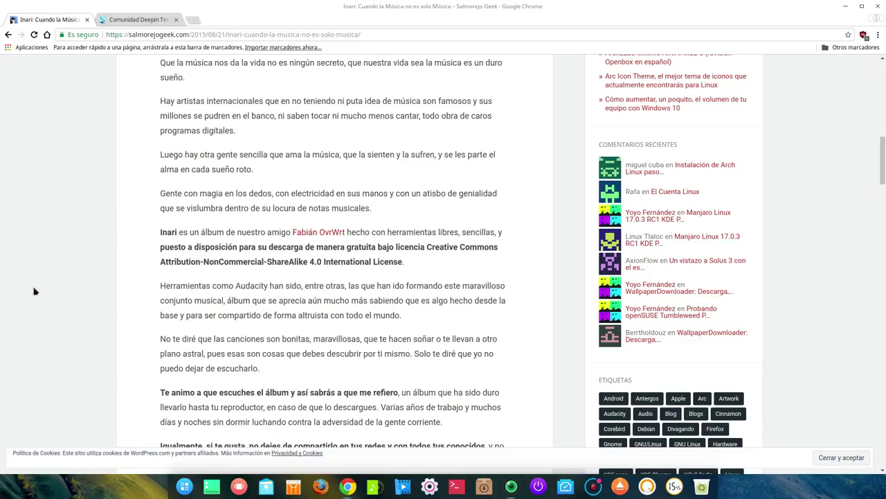
scroll(34, 290, "up", 8)
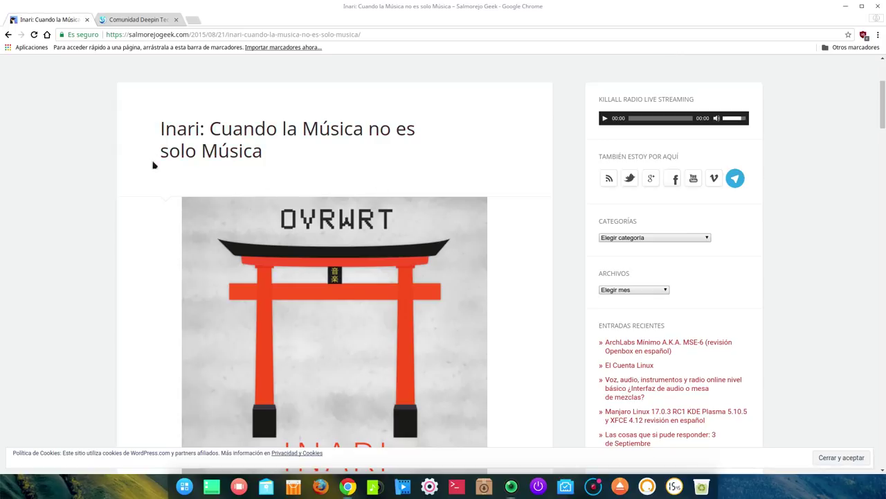
left_click(845, 6)
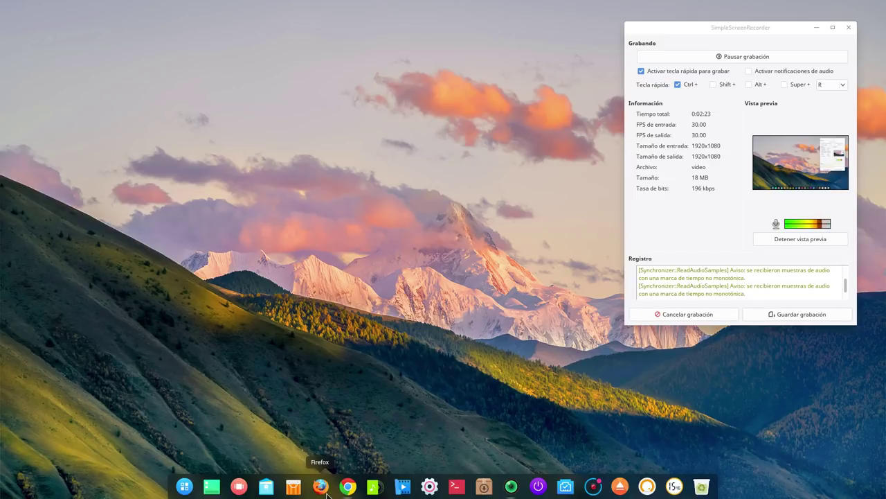
- Minimise the screen recorder and open the deepin 15.4.1 desktop download page from the deepin community site in Google Chrome
left_click(779, 166)
left_click(816, 27)
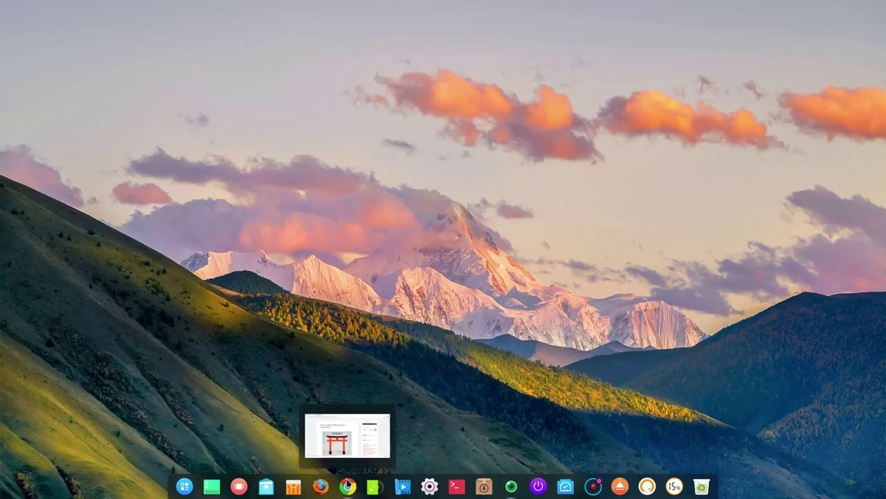
left_click(348, 486)
left_click(139, 21)
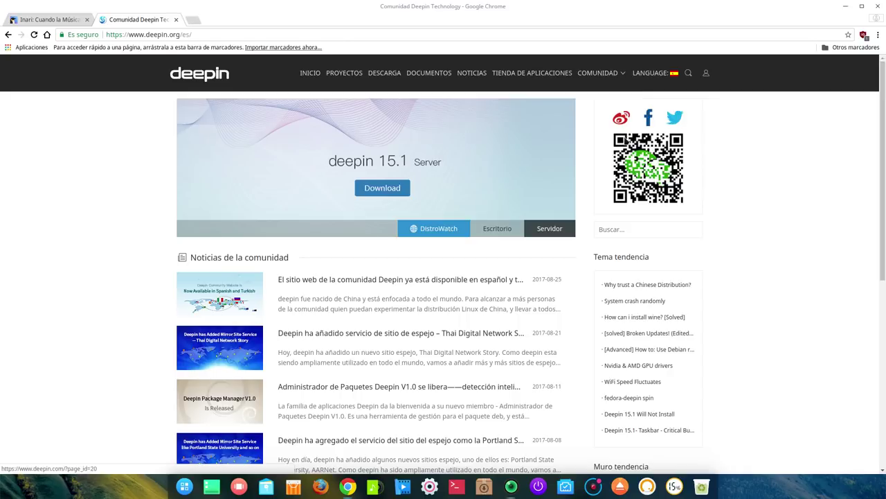
mouse_move(655, 74)
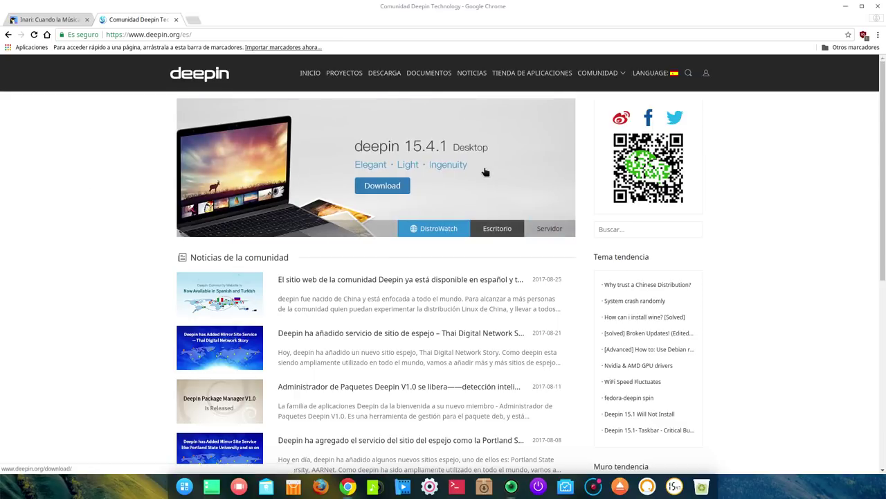
left_click(388, 191)
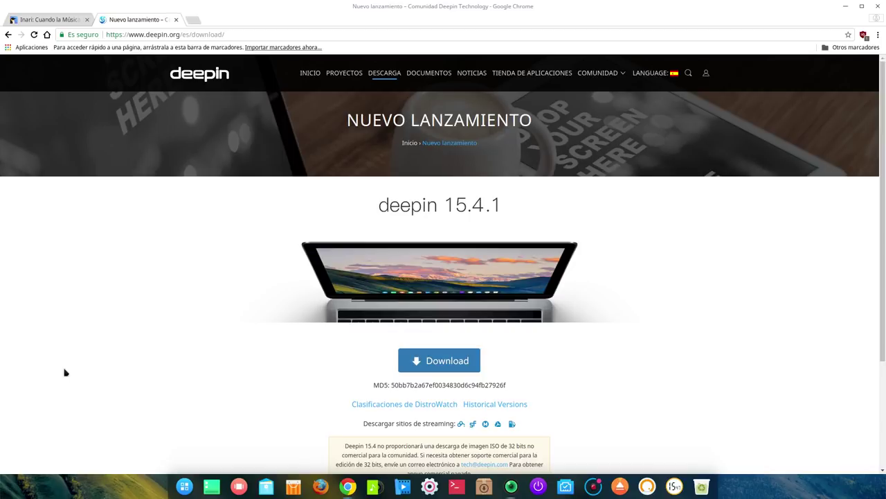
scroll(65, 372, "down", 3)
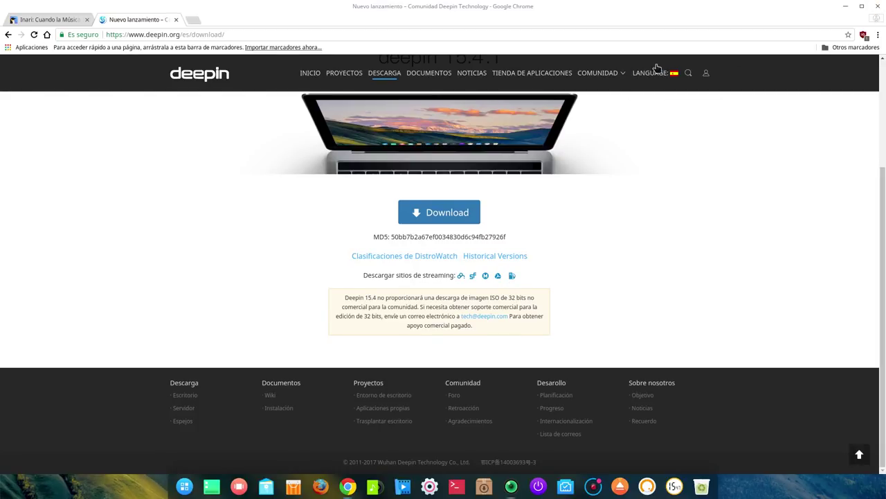
- Restore the browser from its maximised state, move it slightly inward and widen it across most of the desktop
left_click(862, 6)
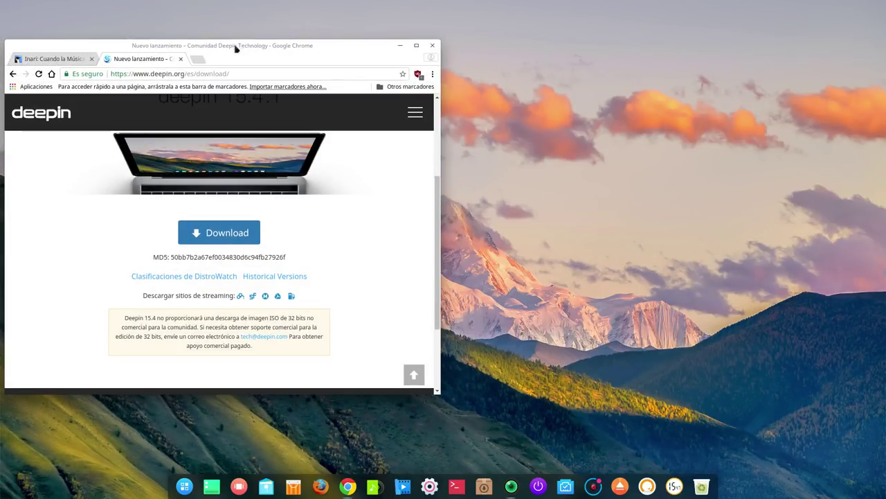
left_click_drag(243, 45, 291, 46)
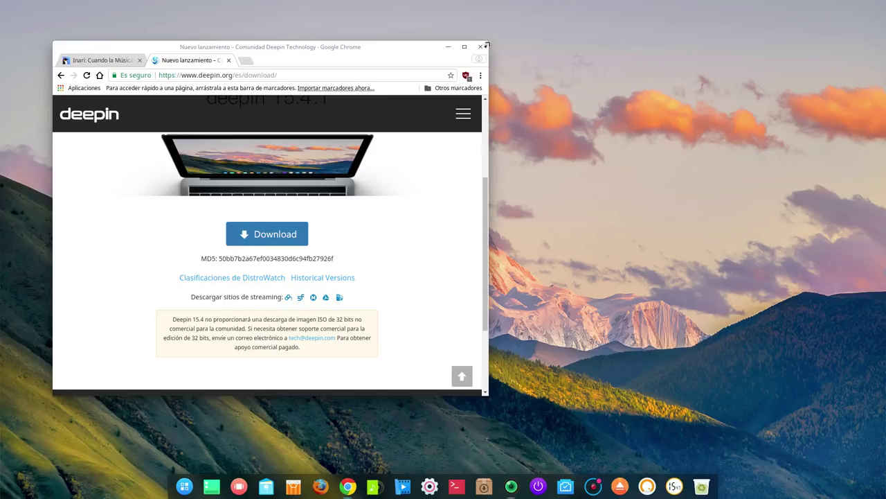
left_click_drag(489, 41, 790, 31)
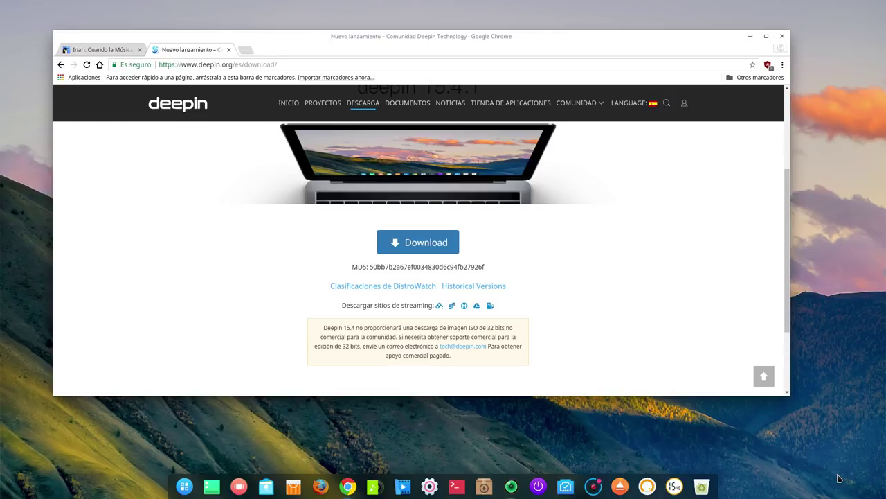
- Load the Google home page in a new tab and go to Google's full product overview from its apps list
left_click(246, 49)
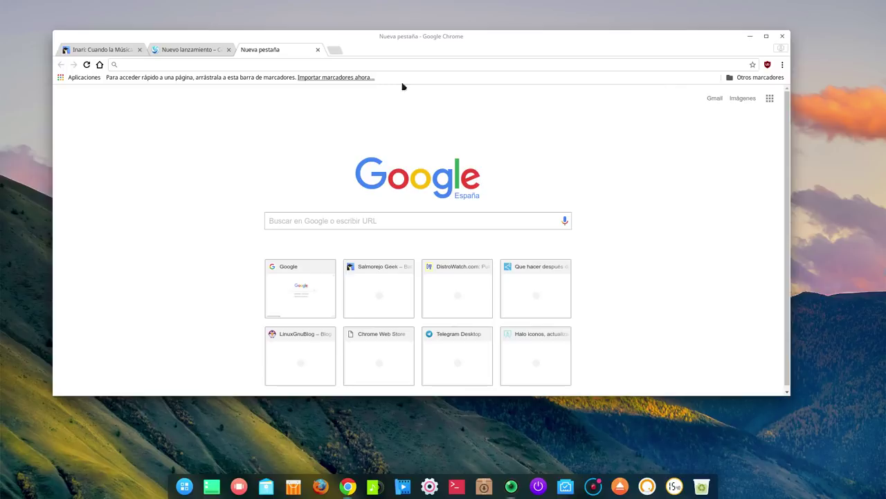
left_click(99, 65)
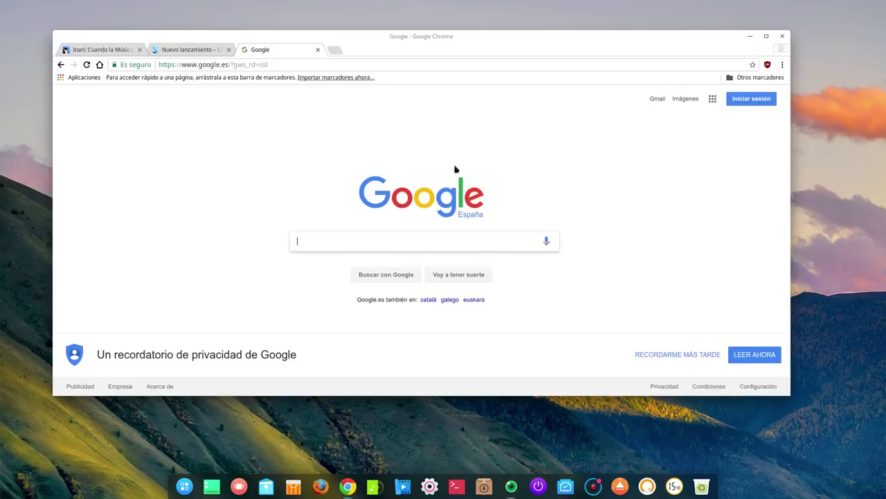
left_click(713, 98)
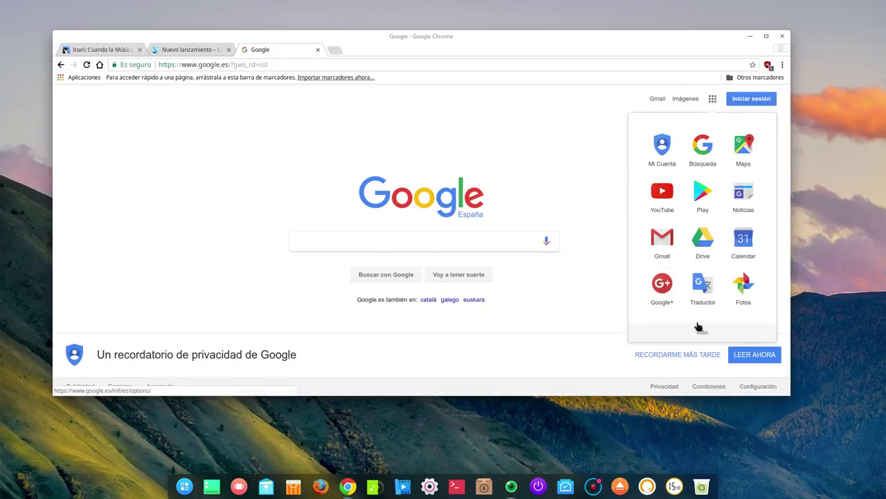
scroll(699, 326, "down", 3)
scroll(700, 325, "down", 2)
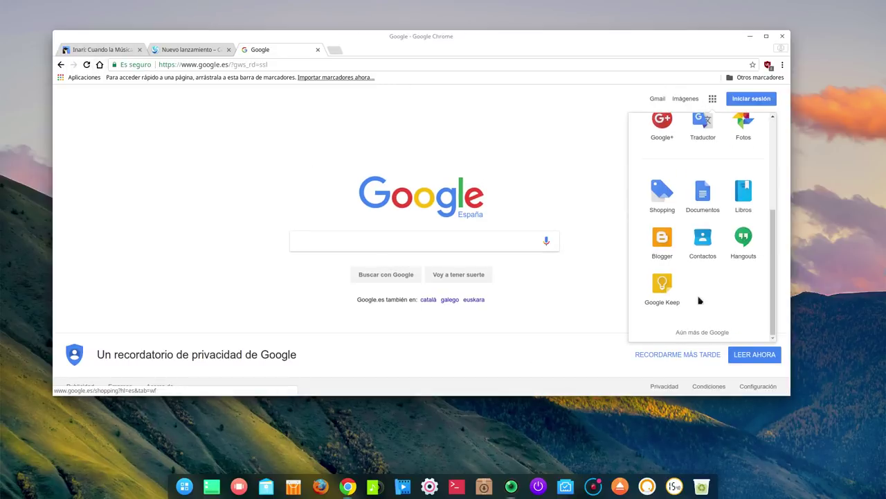
left_click(711, 336)
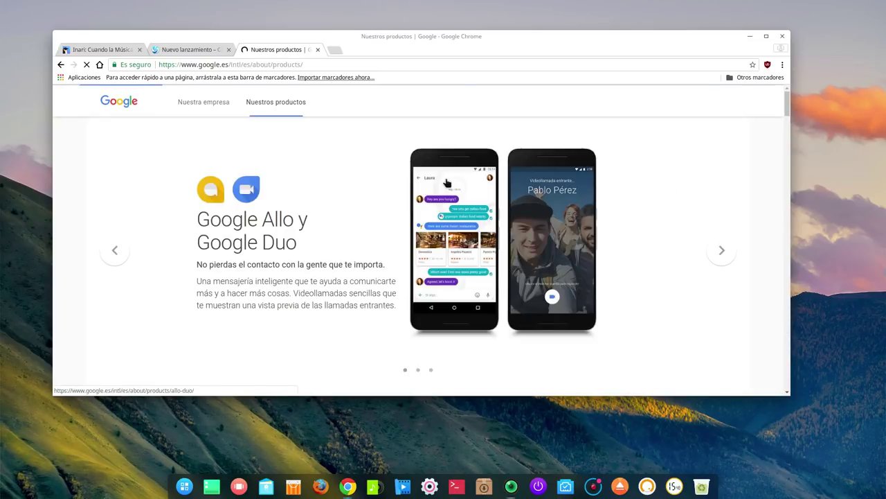
- Find Chrome among the Google products and open its download page for desktop computers
scroll(440, 191, "down", 3)
scroll(450, 194, "down", 4)
scroll(637, 292, "down", 1)
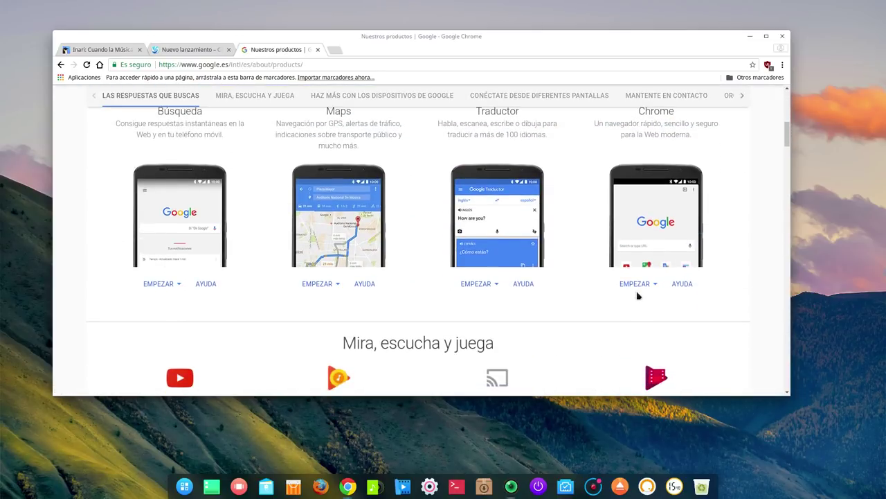
left_click(636, 288)
left_click(655, 277)
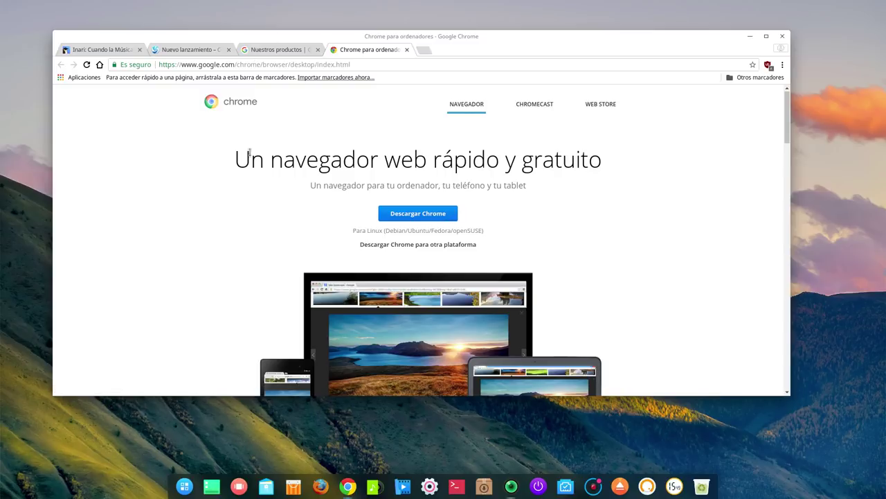
- Switch to the file manager, turn off the display of hidden files and open the Descargas folder
left_click(266, 486)
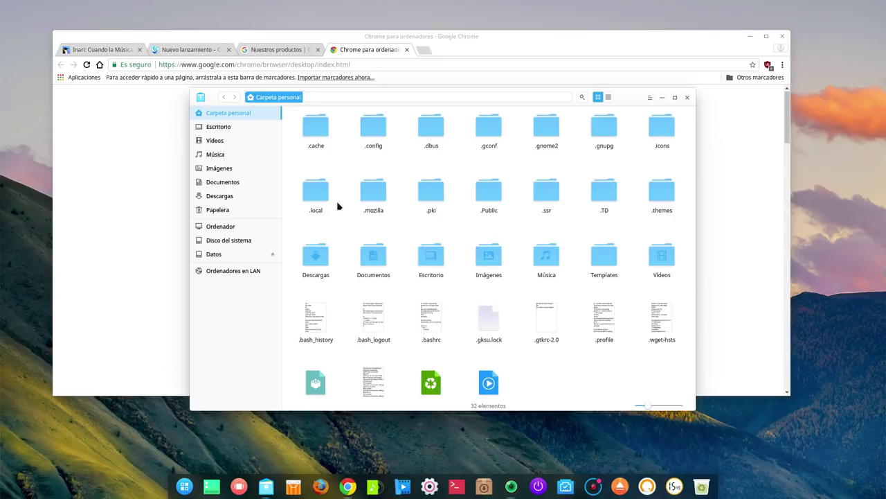
key("ctrl+h")
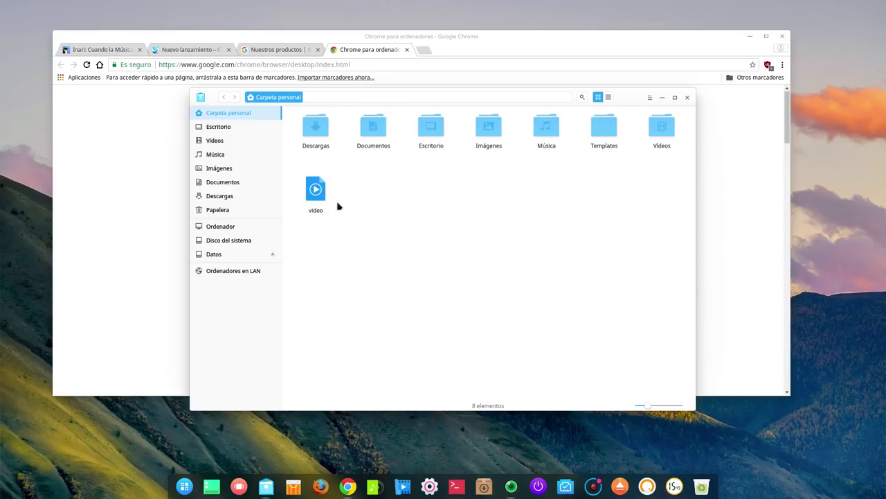
double_click(325, 133)
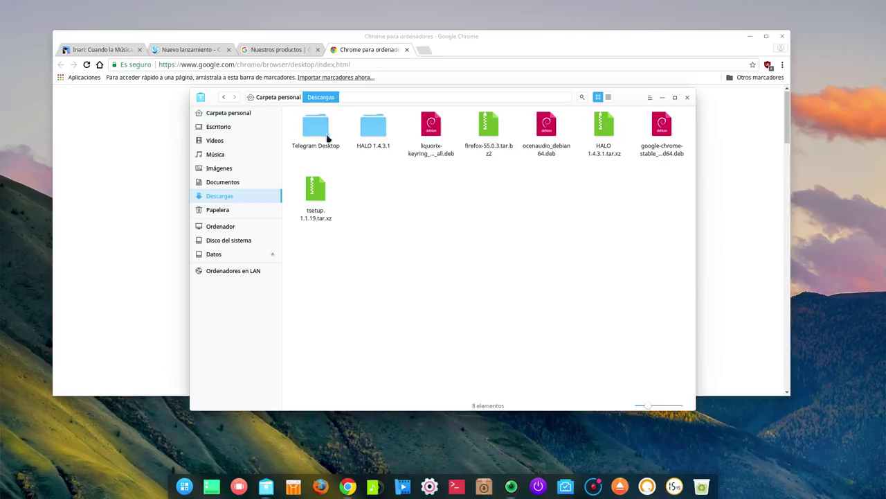
- Check which programs can open the google-chrome-stable_current_amd64.deb package, without launching any of them
left_click(667, 136)
right_click(664, 133)
mouse_move(692, 150)
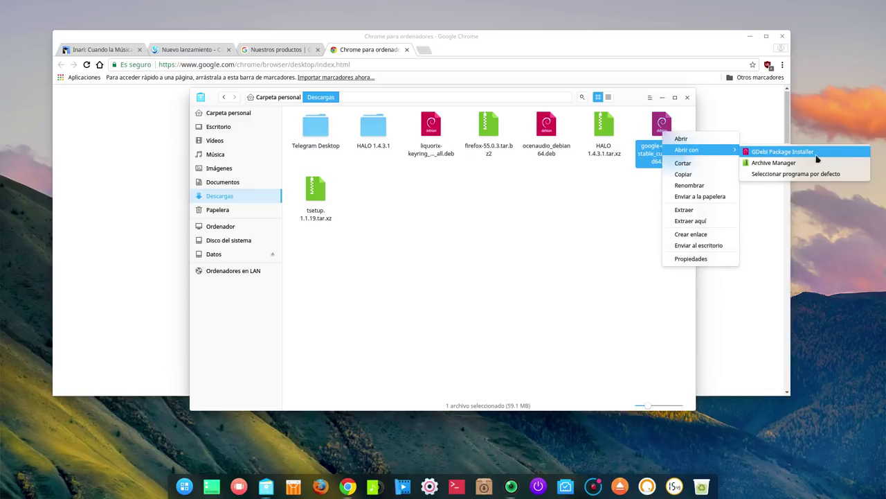
left_click(474, 318)
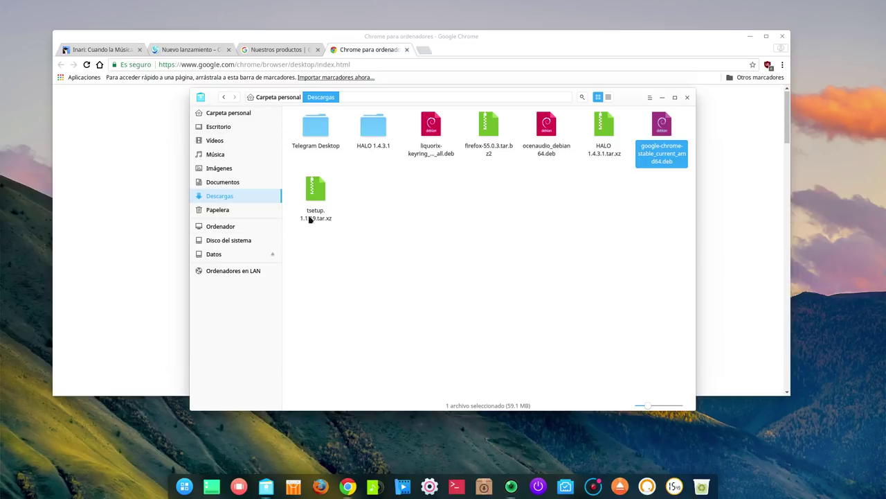
- Browse from the system disk to the /etc/apt/sources.list.d folder
left_click(266, 242)
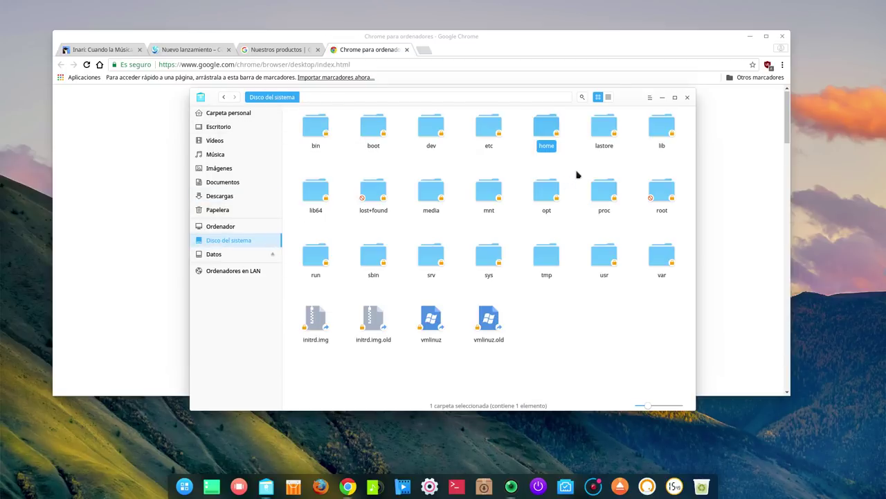
double_click(484, 128)
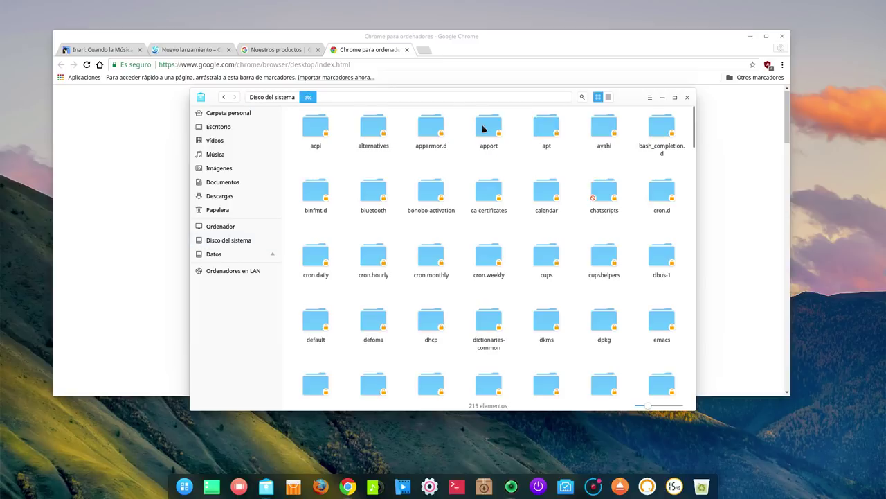
double_click(548, 136)
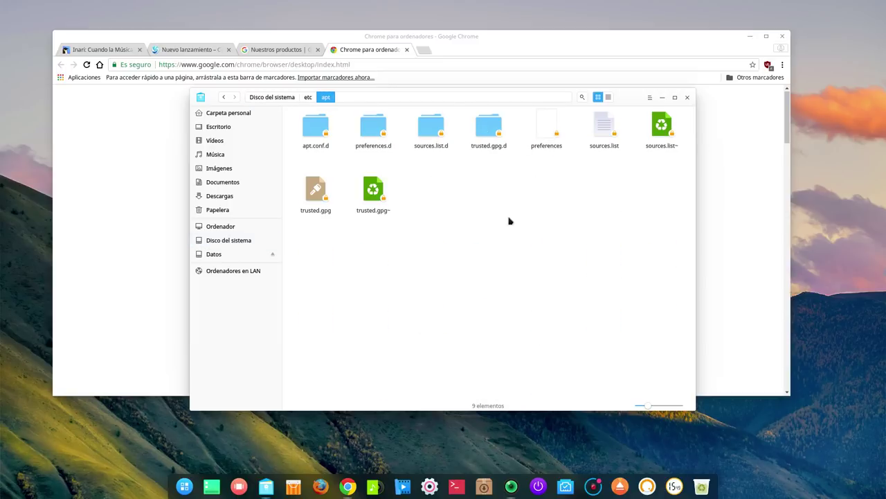
double_click(431, 137)
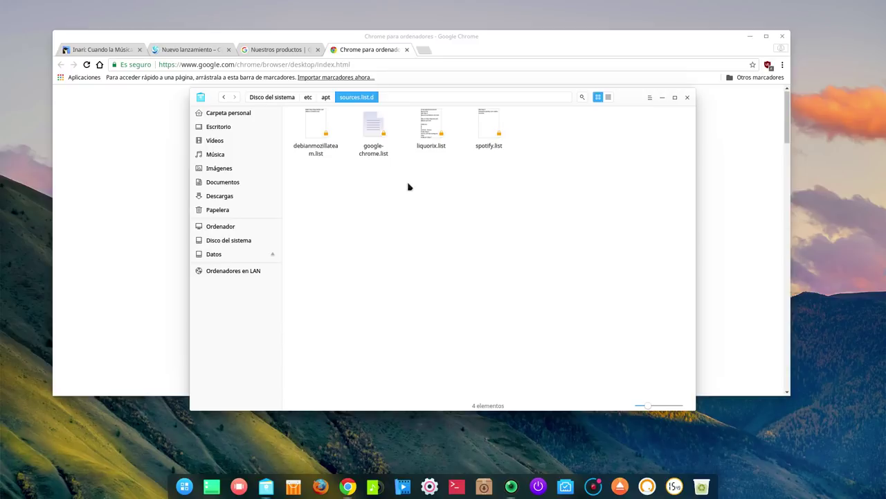
- Open google-chrome.list in the text editor and highlight its text, including the deb repository line, before clearing the selection
left_click(372, 126)
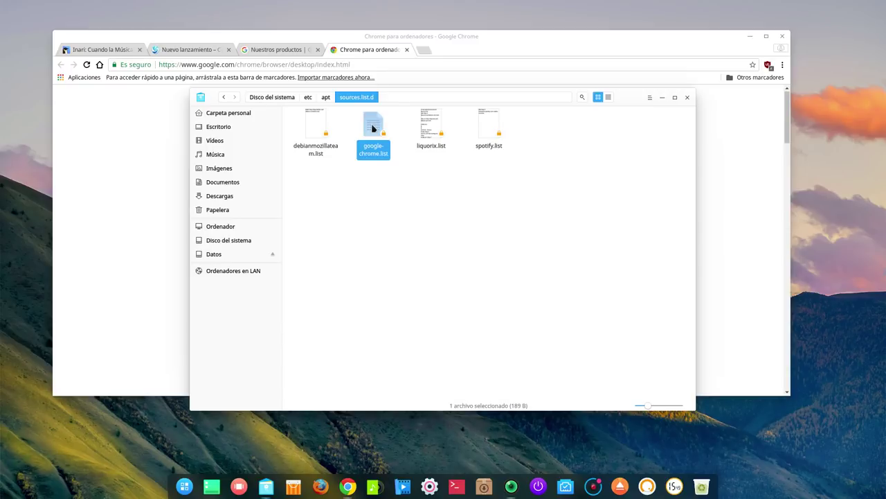
right_click(372, 125)
mouse_move(415, 144)
left_click(493, 144)
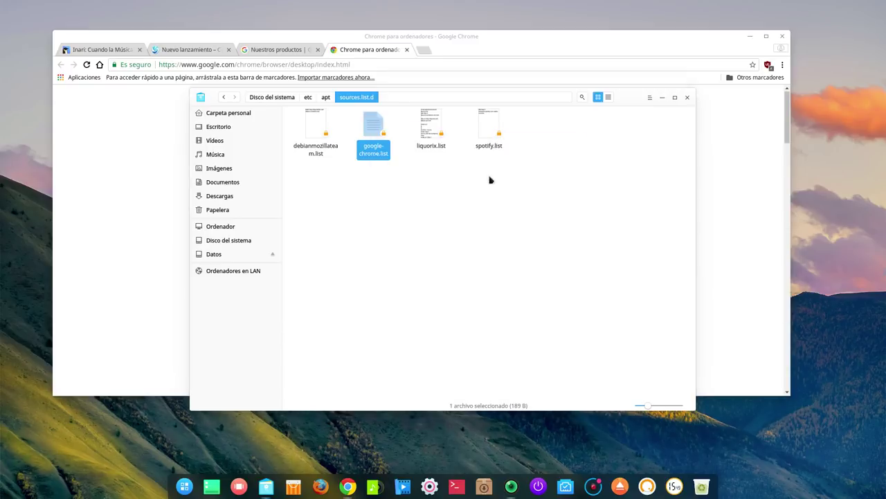
left_click_drag(306, 63, 3, 45)
key("Right")
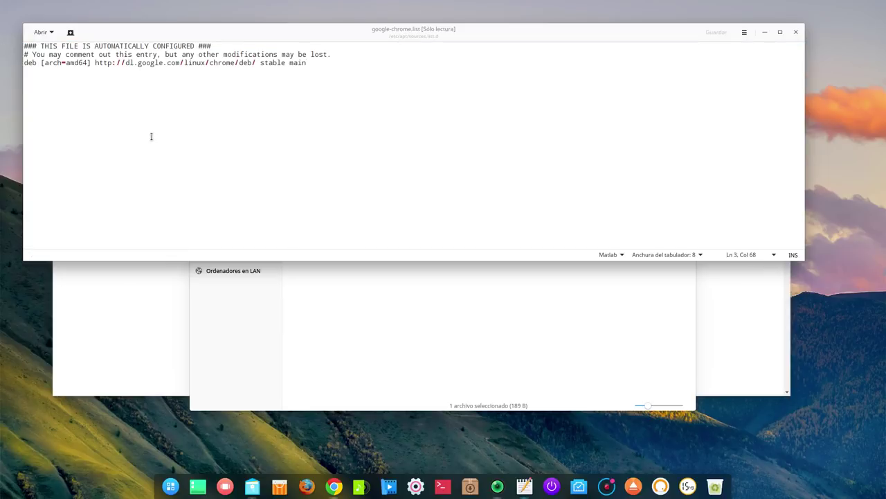
- Close google-chrome.list and point out that file in the sources.list.d folder, leaving nothing selected
left_click(795, 32)
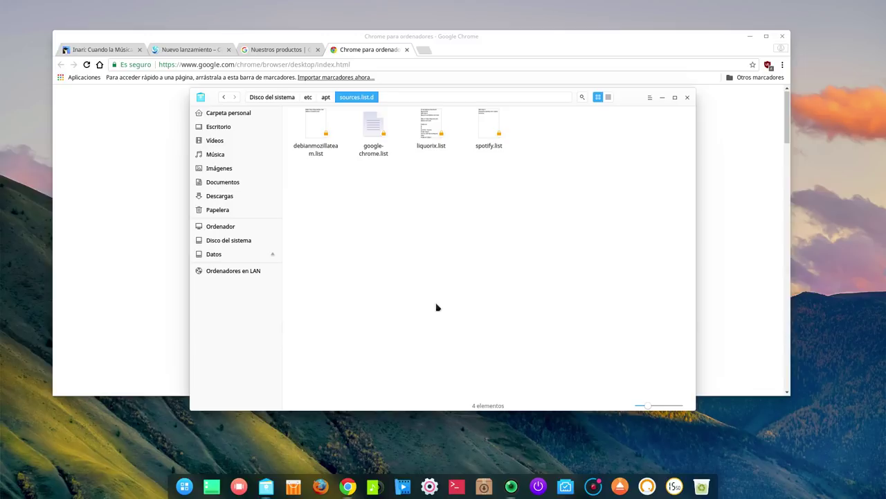
left_click(369, 136)
left_click(404, 261)
- Open spotify.list in the text editor, highlight its deb repository line, clear the selection and close the file
left_click(480, 133)
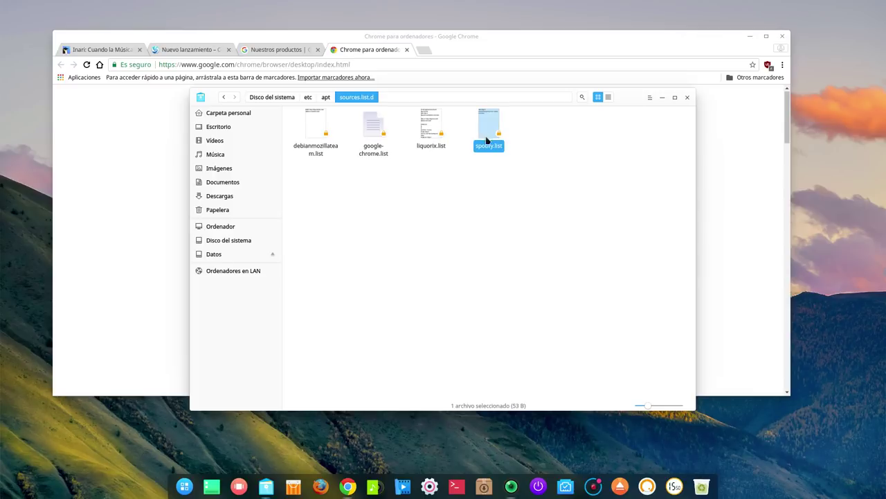
right_click(488, 130)
mouse_move(520, 146)
left_click(612, 148)
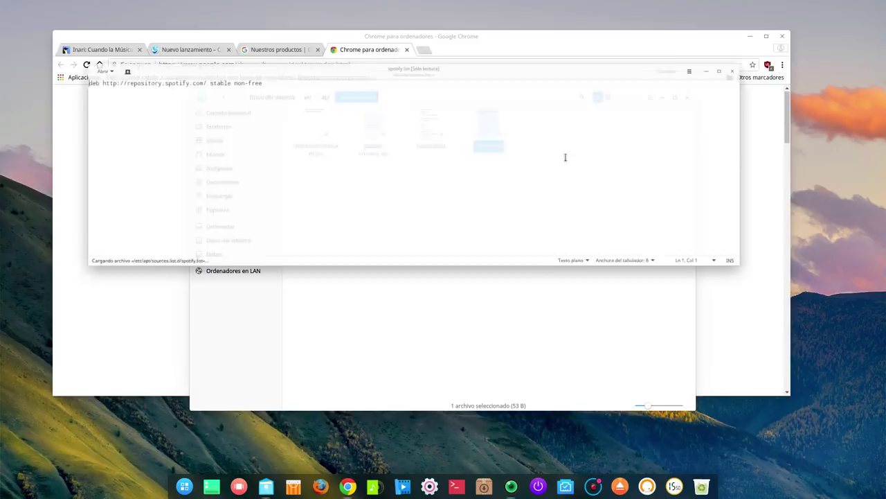
left_click_drag(270, 51, 21, 46)
left_click(389, 102)
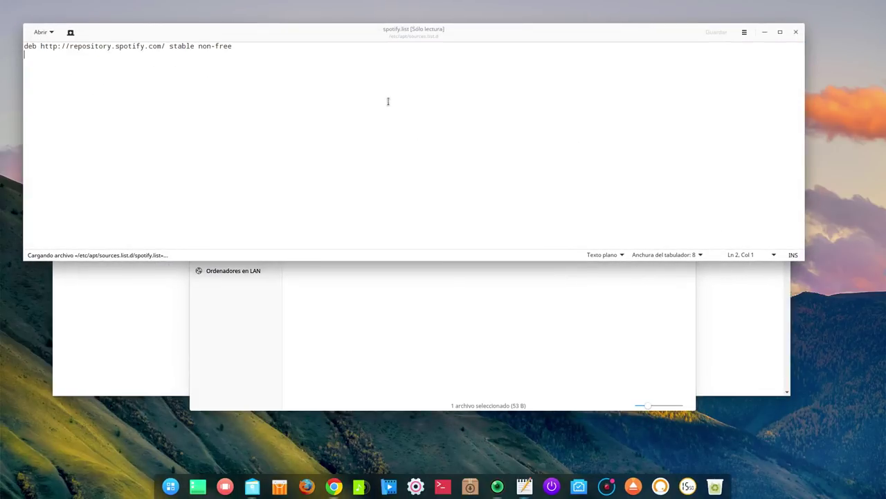
left_click(796, 32)
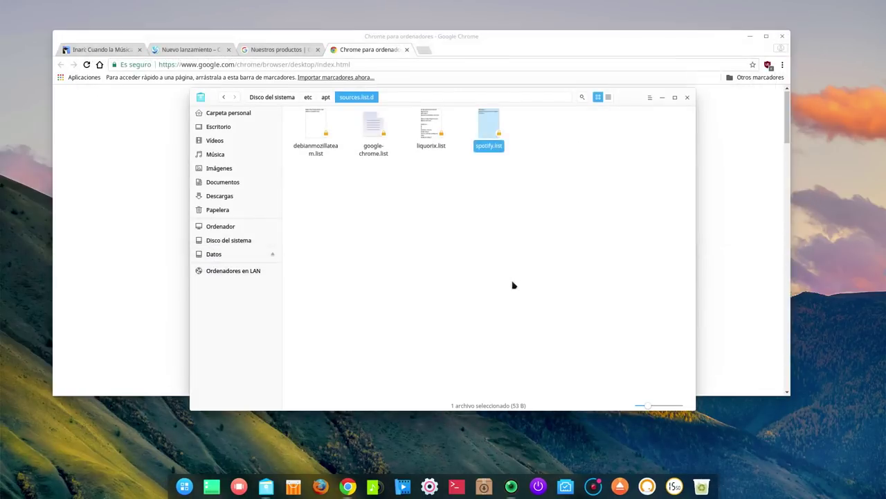
- Point out liquorix.list and debianmozillateam.list in the sources.list.d folder, and close the file manager
left_click(431, 142)
left_click(315, 128)
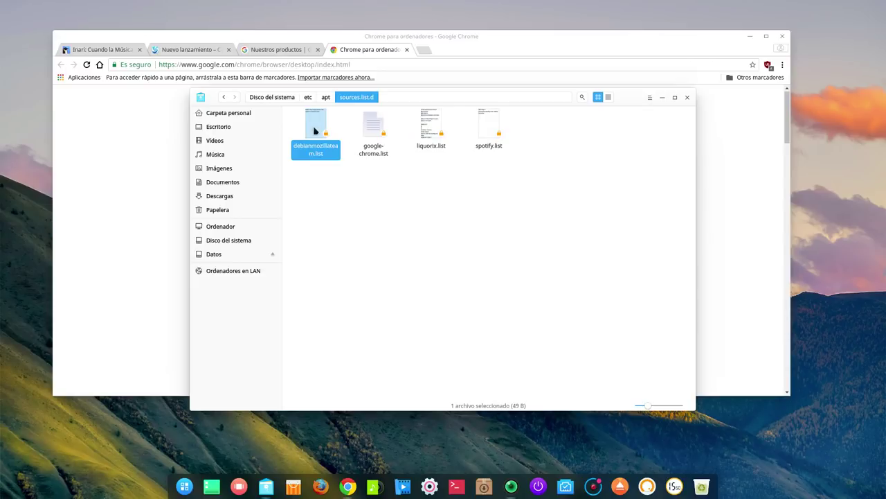
left_click(687, 97)
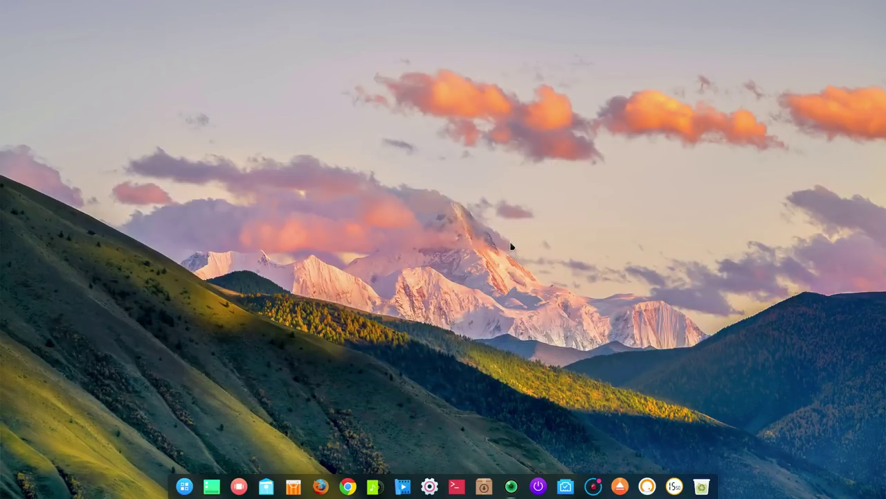
- Launch Firefox, restore its window from full screen size, and resize and centre it on the desktop
left_click(320, 486)
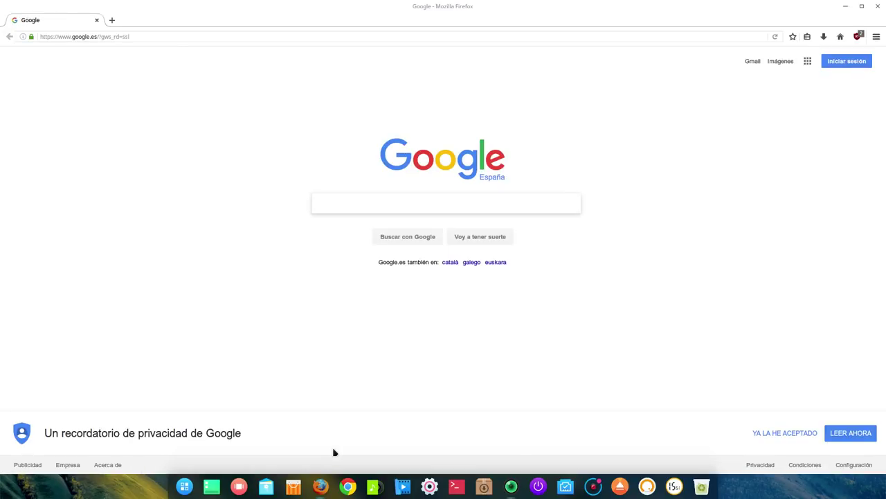
left_click(861, 7)
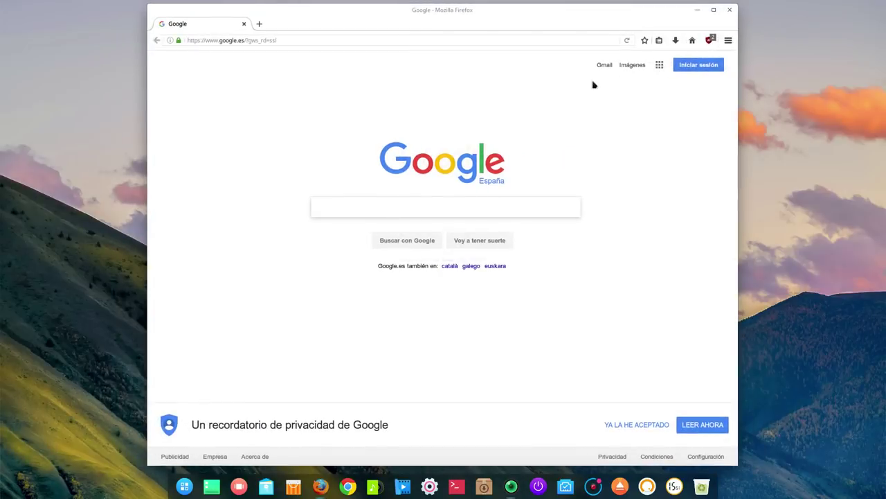
left_click_drag(737, 7, 826, 63)
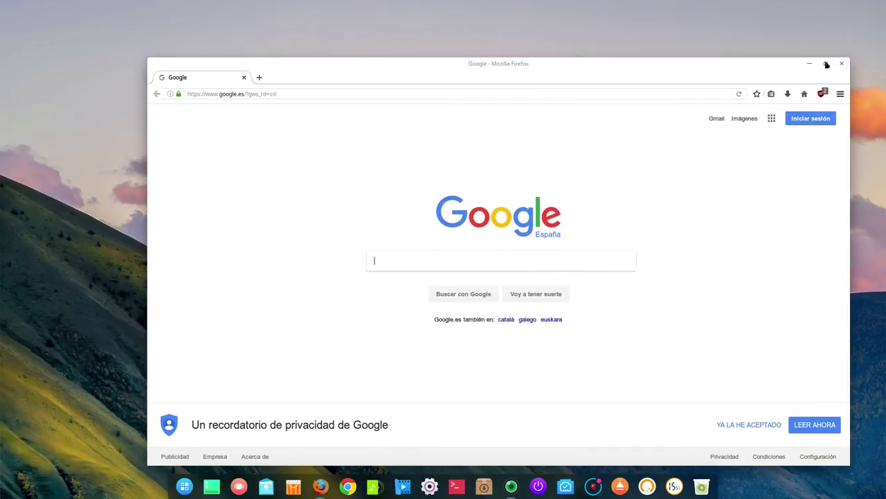
left_click_drag(646, 65, 577, 45)
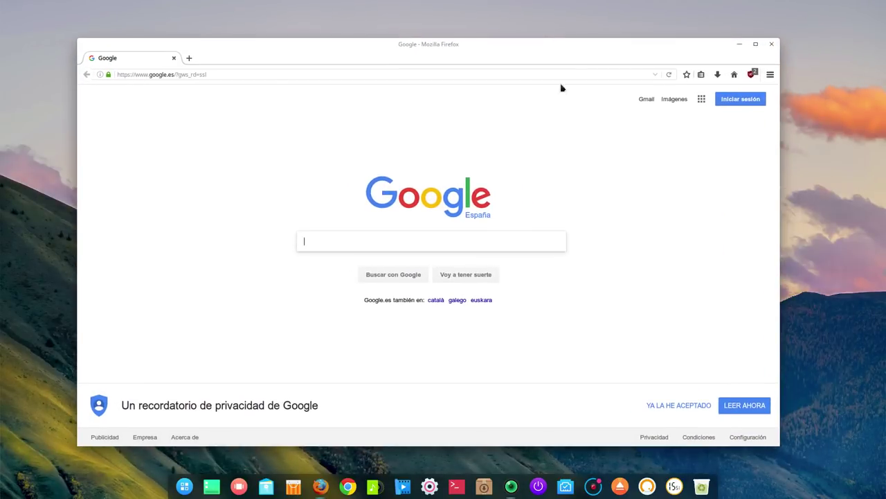
- Check the installed Firefox version in the About Firefox window, and close both that window and the browser
left_click(768, 75)
left_click(740, 303)
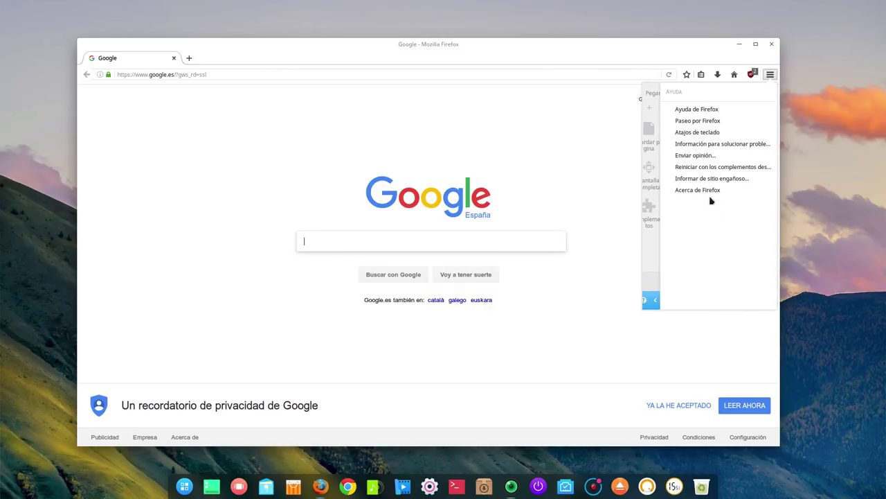
left_click(712, 189)
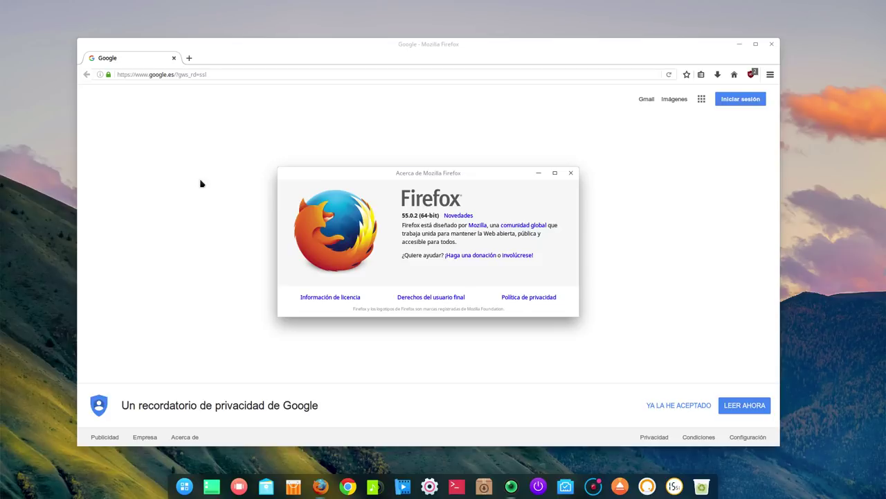
left_click(571, 173)
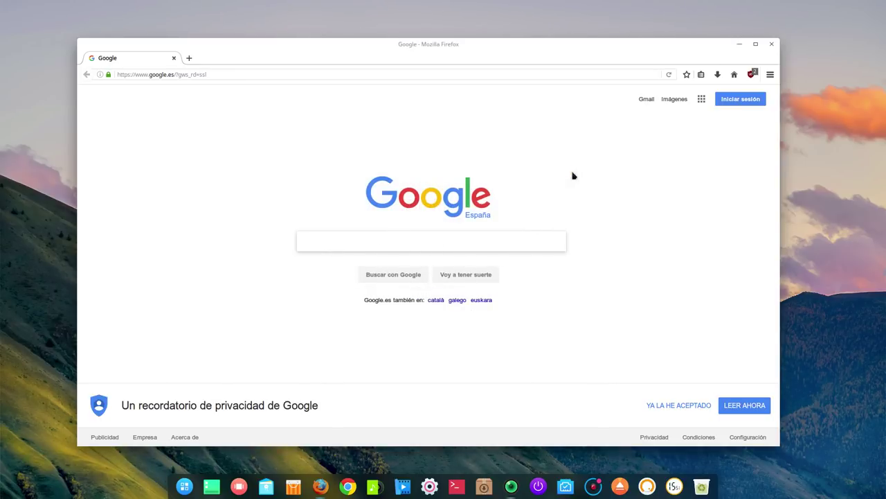
left_click(772, 44)
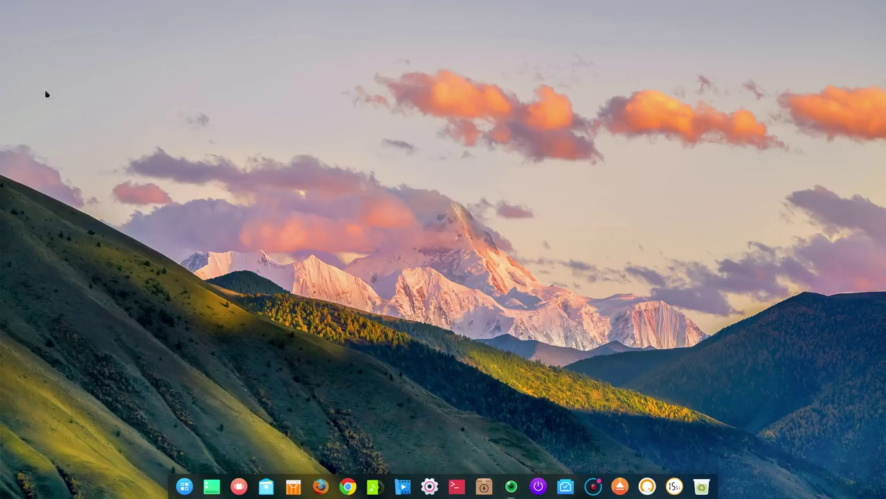
- Open the application launcher and look through the installed programs down to the end of the list
mouse_move(1, 0)
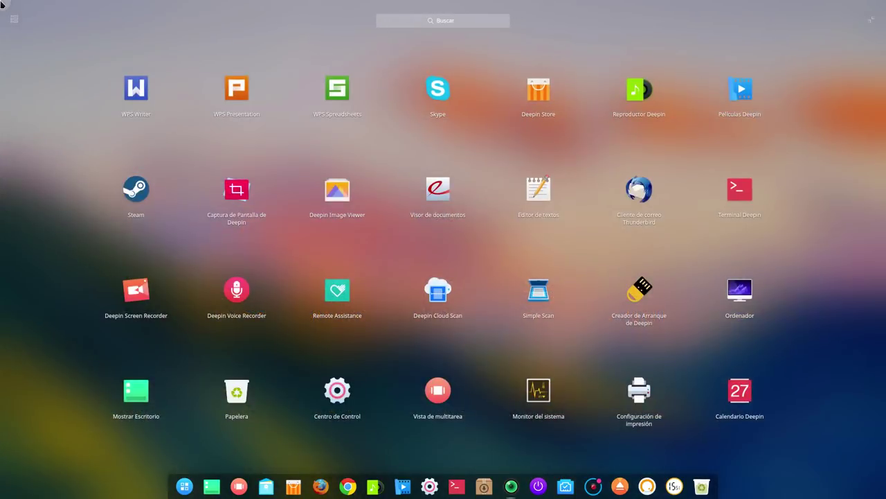
scroll(369, 240, "down", 5)
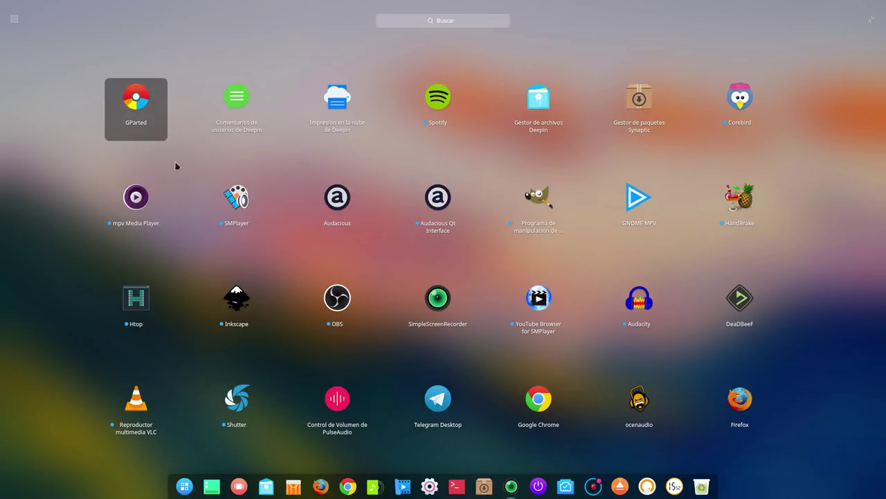
left_click(59, 140)
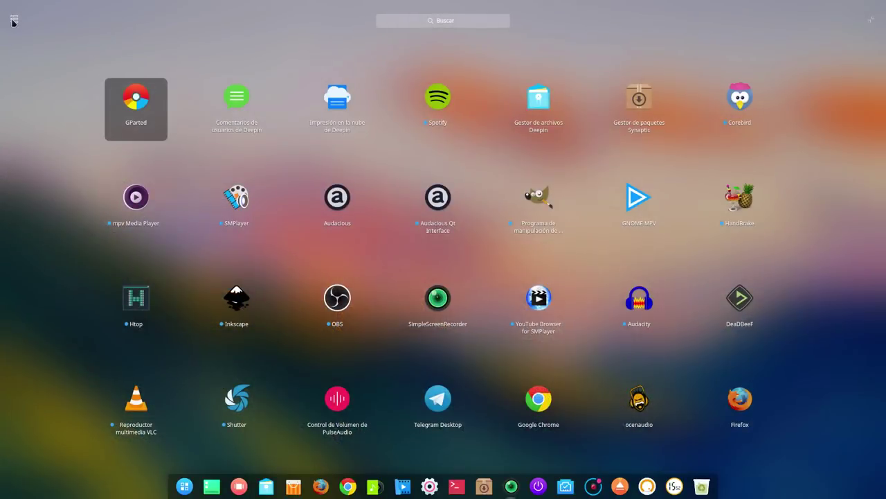
- Group the launcher by category and look through each one from Internet to Otros
left_click(14, 21)
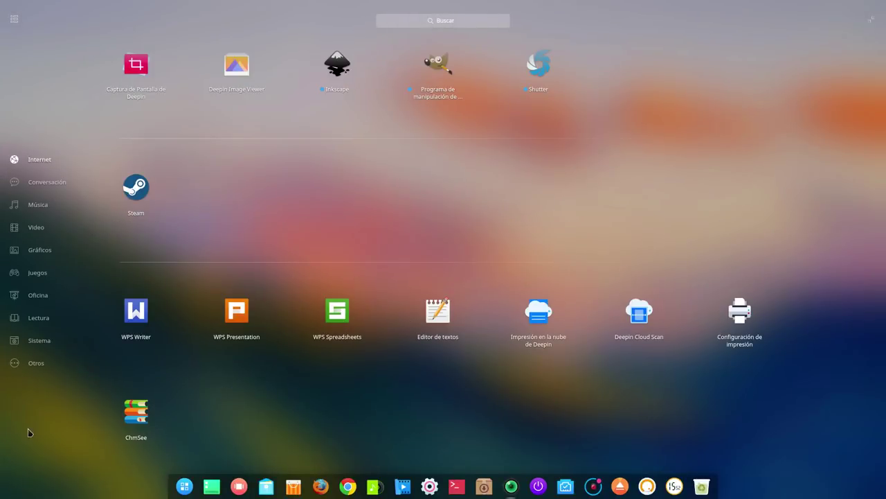
left_click(35, 204)
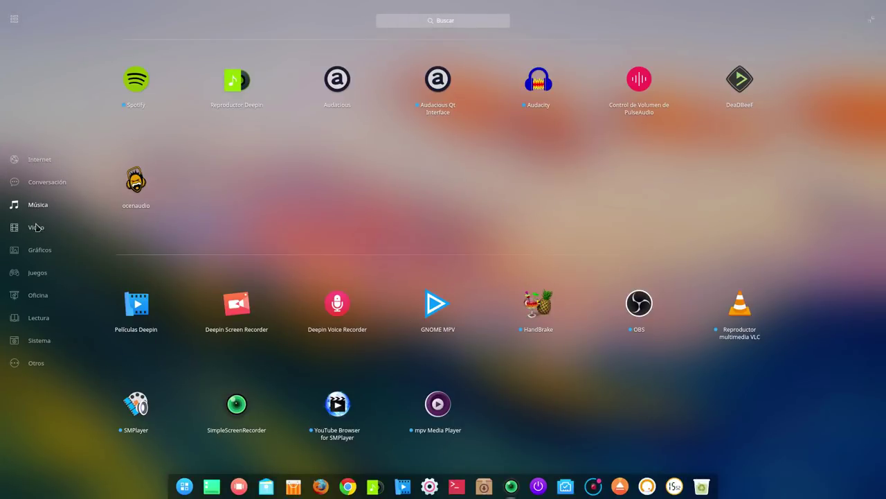
left_click(36, 161)
left_click(42, 181)
left_click(39, 205)
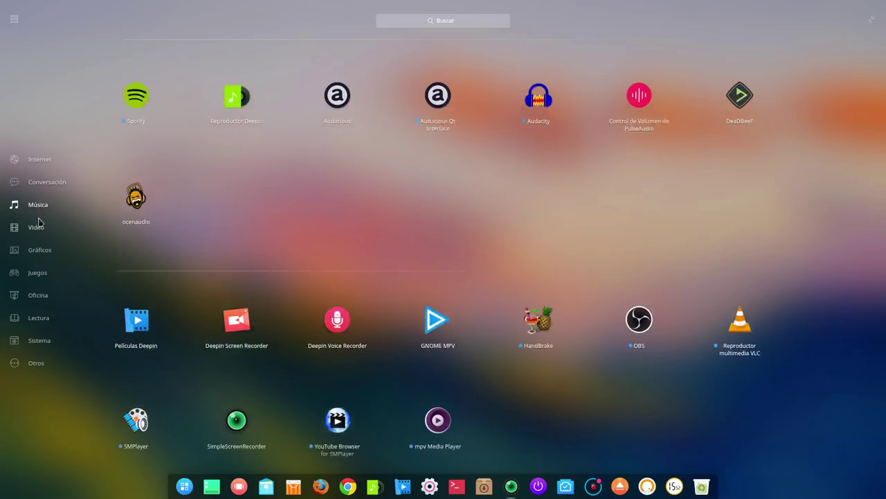
left_click(38, 228)
left_click(38, 250)
left_click(39, 274)
left_click(38, 295)
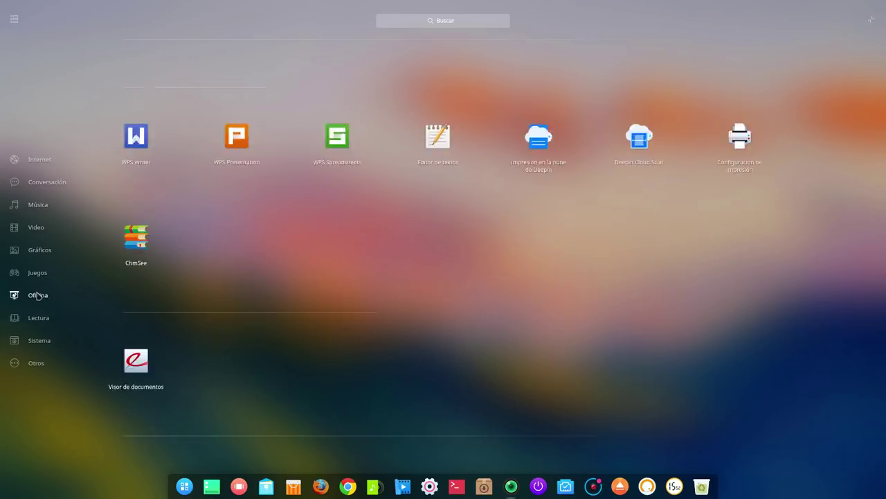
left_click(38, 317)
left_click(39, 340)
left_click(35, 362)
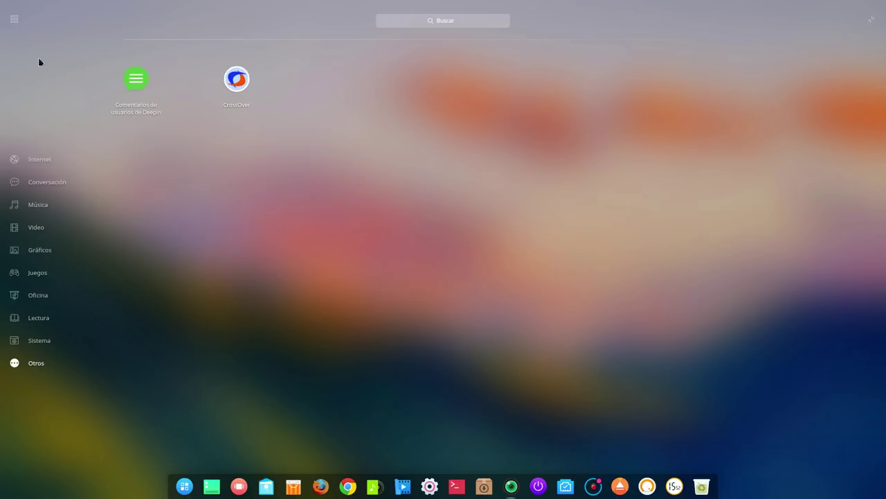
- Return to the ungrouped application list, search it for "ocen" and close the launcher
left_click(14, 18)
scroll(378, 309, "down", 1)
scroll(378, 310, "down", 4)
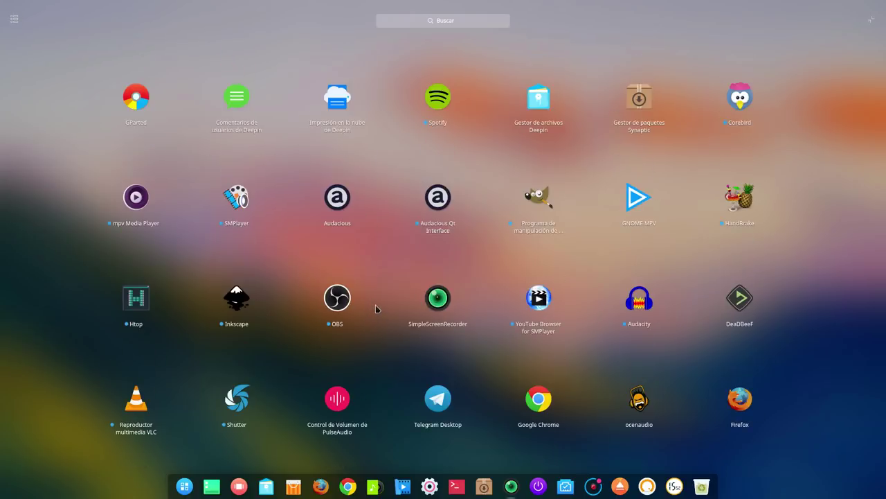
left_click(459, 24)
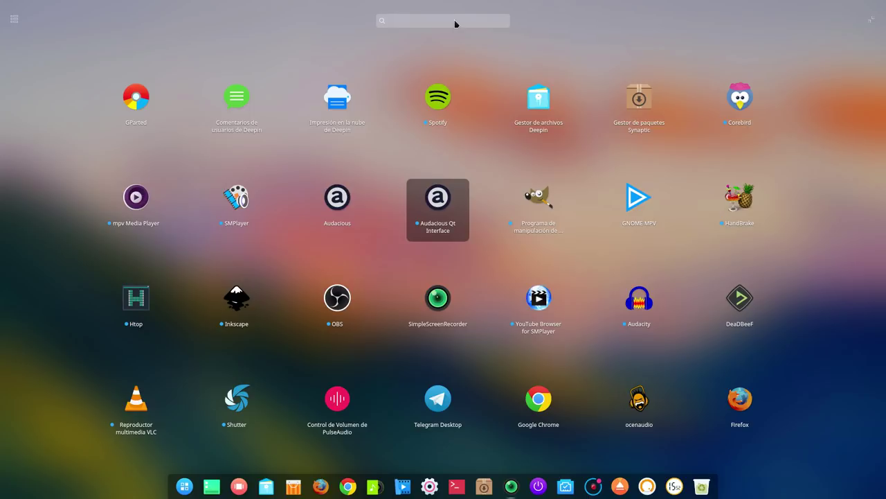
type("ocen")
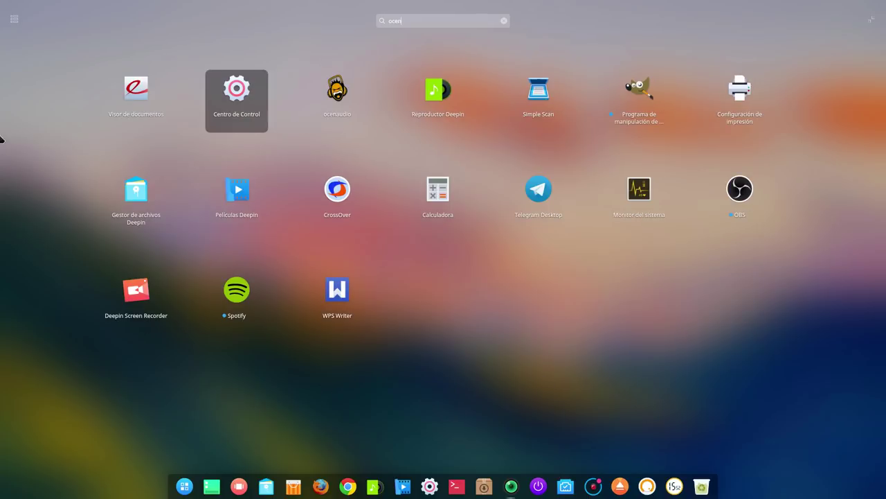
left_click(14, 128)
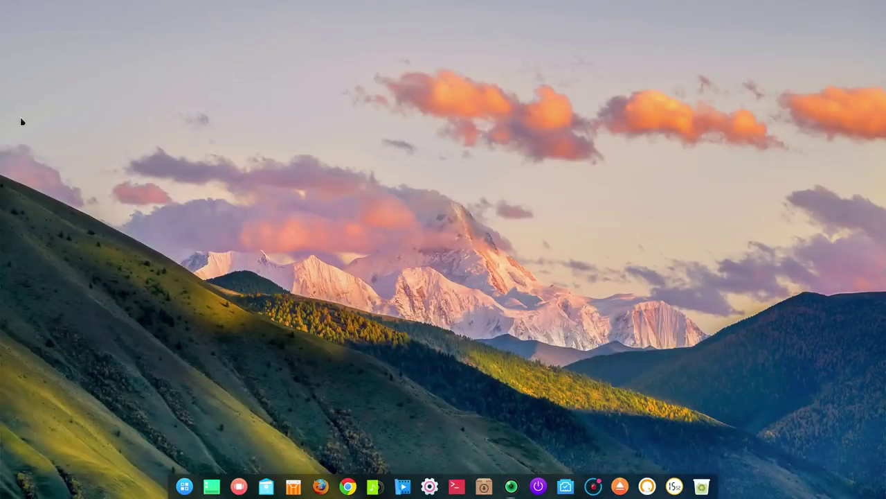
- Reopen the launcher from the dock, review the preinstalled and added applications, and return to the desktop
left_click(184, 486)
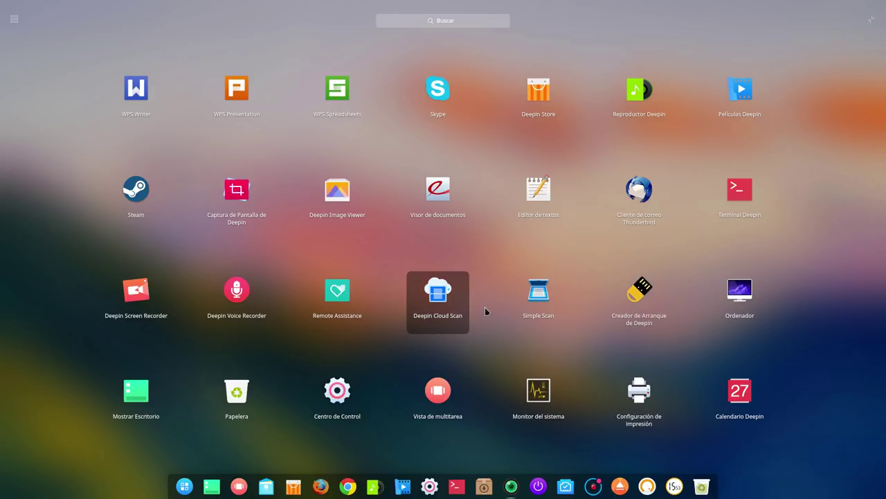
scroll(485, 311, "down", 1)
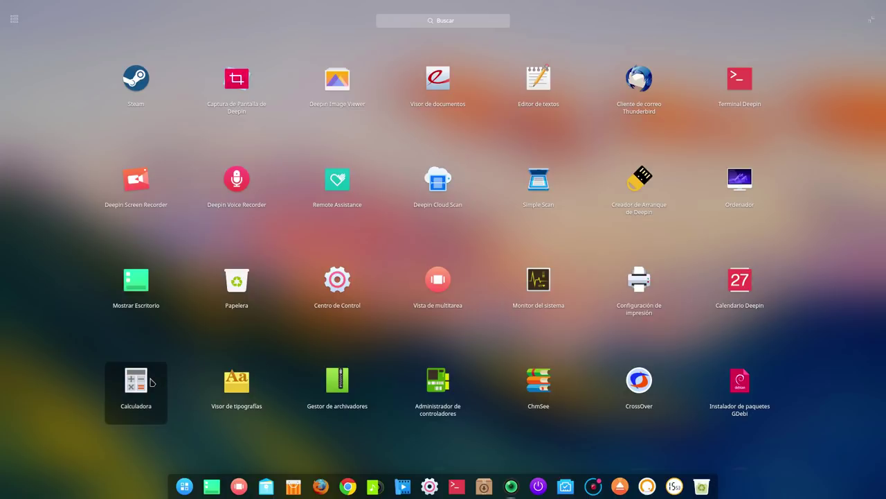
scroll(571, 349, "down", 3)
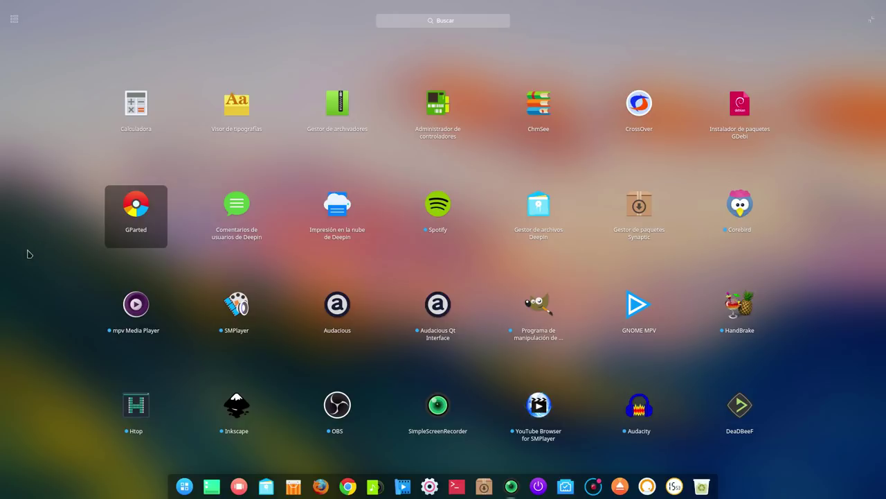
left_click(29, 215)
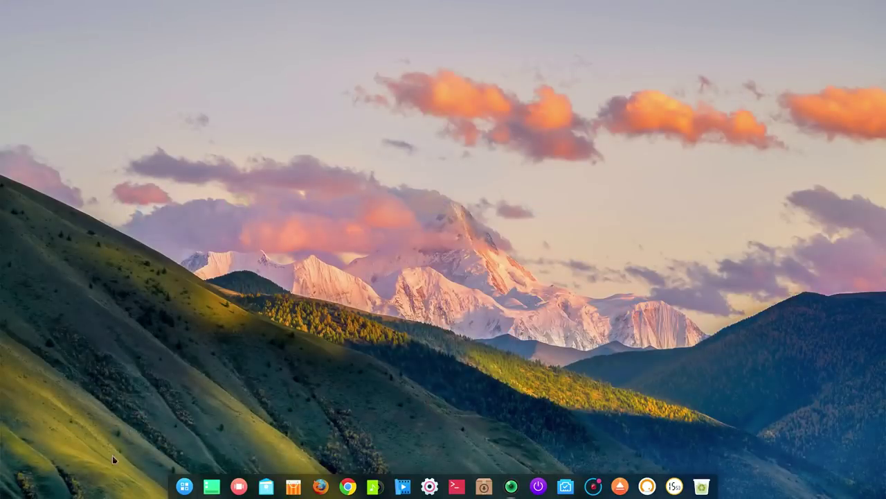
left_click(184, 486)
left_click(40, 256)
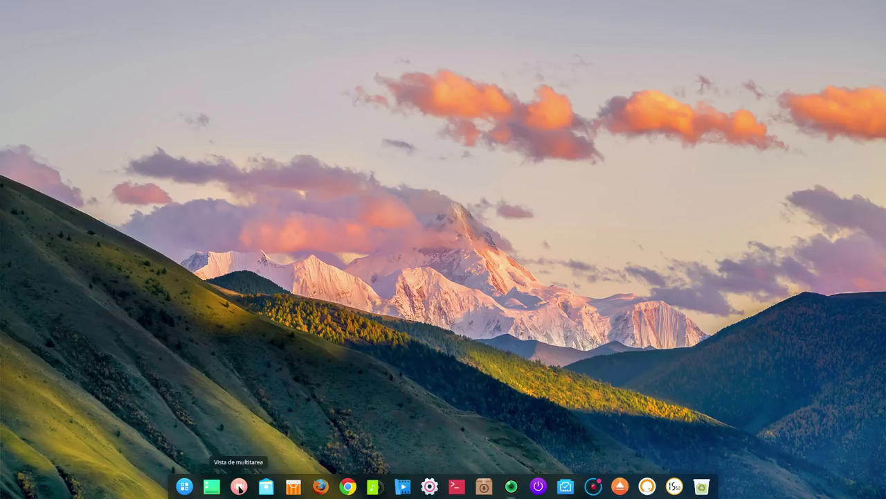
- Show the workspaces in the multitasking view and return to the first workspace's desktop
left_click(239, 487)
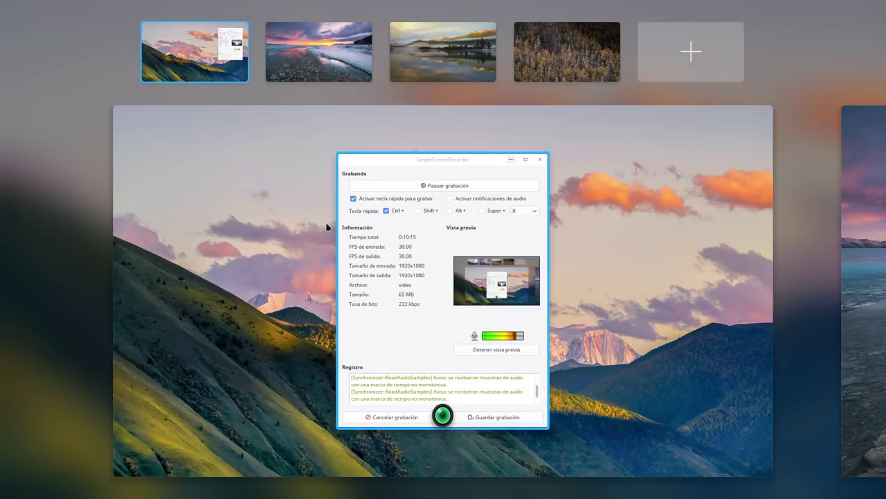
left_click(155, 184)
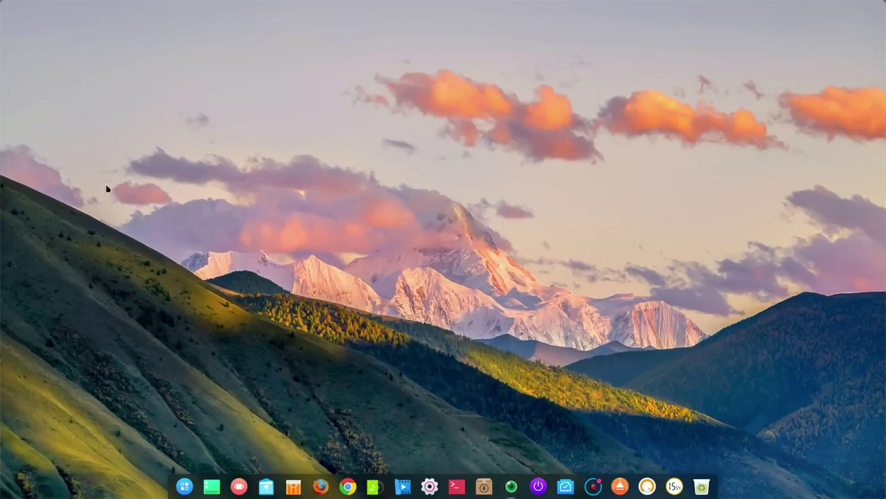
- Open the file manager at the personal folder
left_click(267, 487)
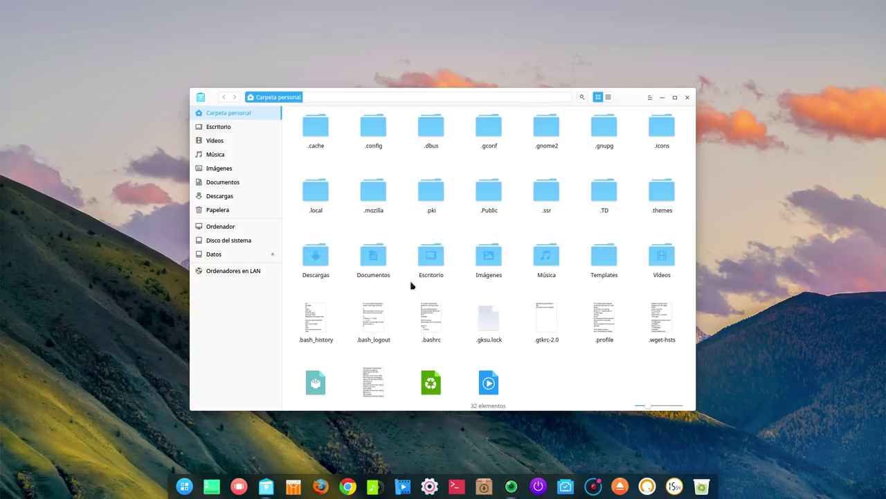
- Turn off the display of hidden files in the file manager's settings and close the file manager
left_click(650, 101)
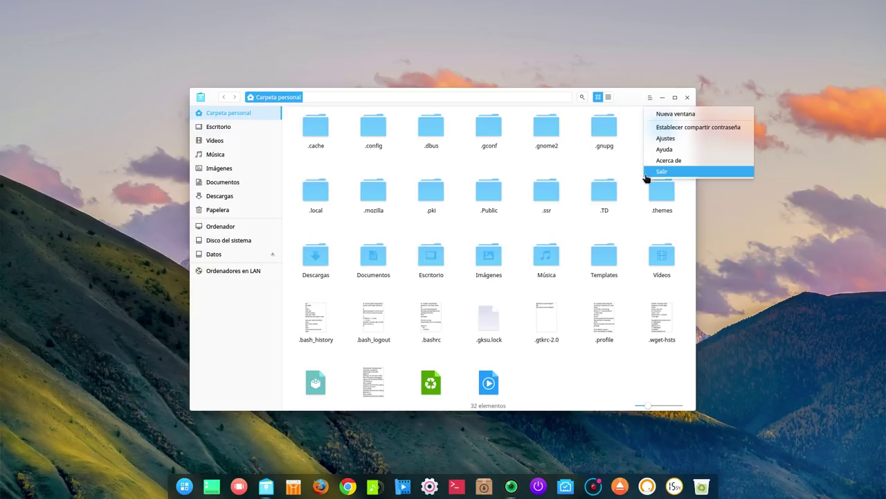
left_click(669, 145)
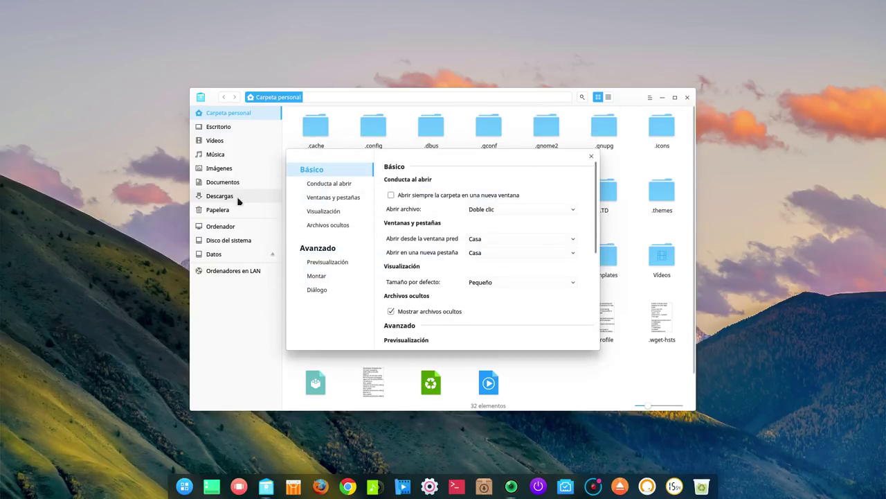
left_click(317, 211)
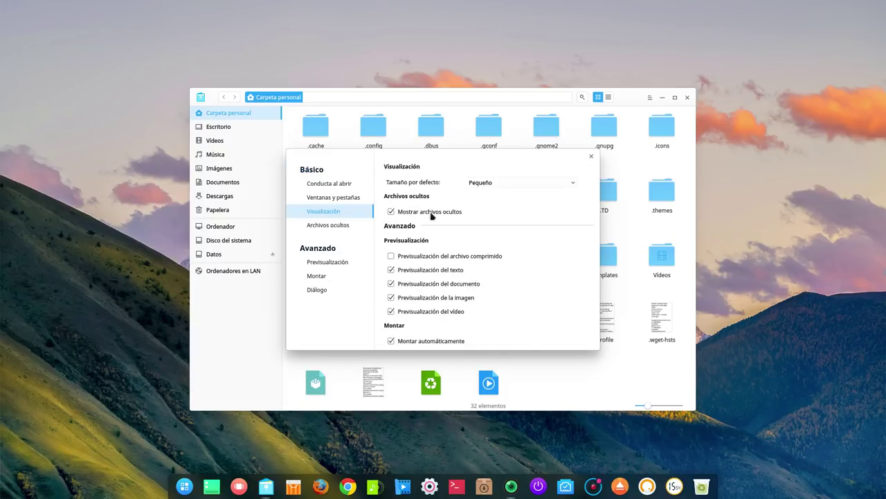
left_click(392, 211)
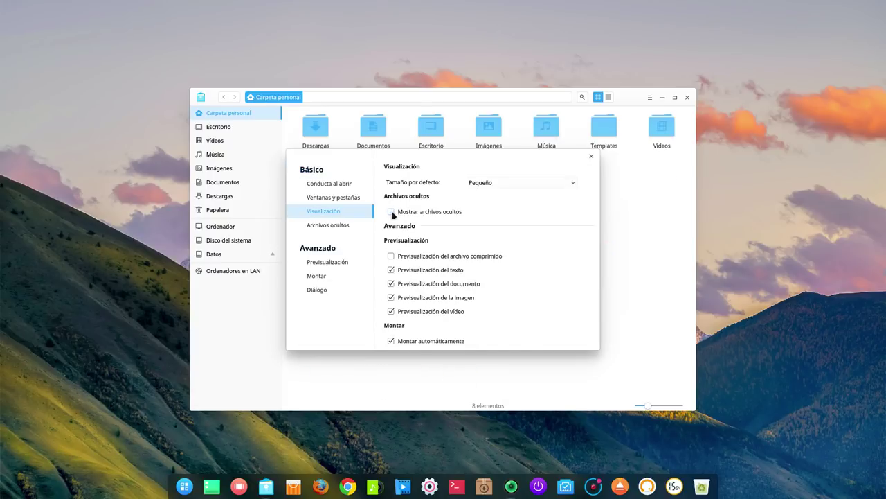
left_click(590, 159)
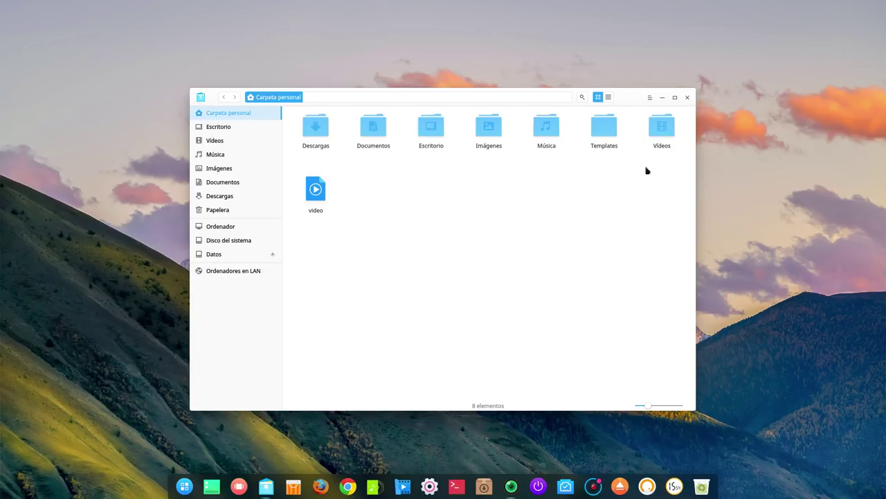
left_click(686, 97)
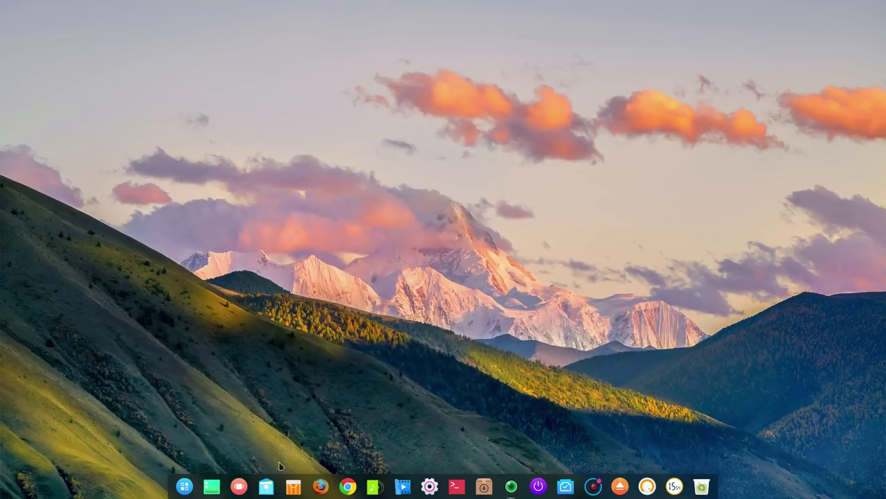
- Reopen the file manager and review the Ventanas y pestañas, Visualización and Archivos ocultos sections of its settings
left_click(267, 485)
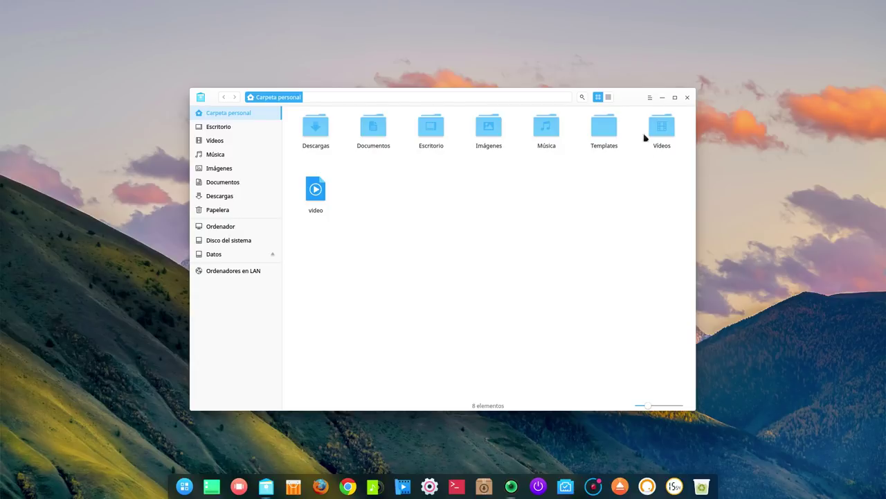
left_click(650, 98)
left_click(665, 138)
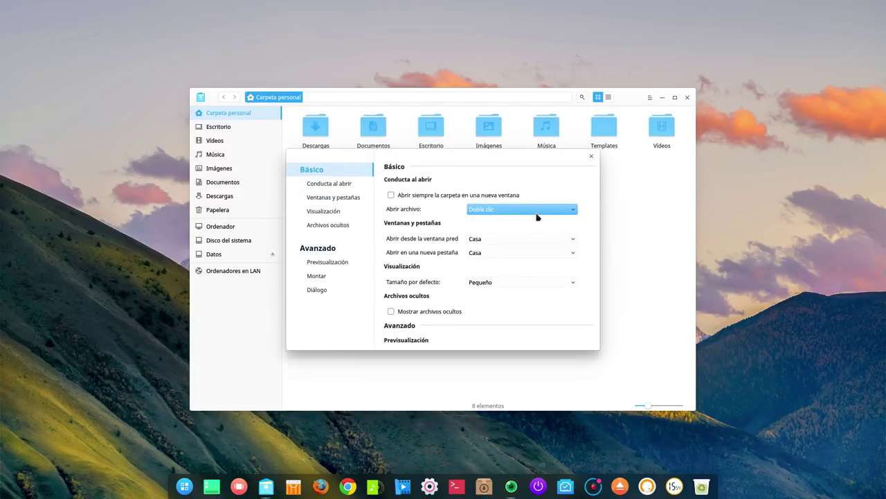
left_click(326, 197)
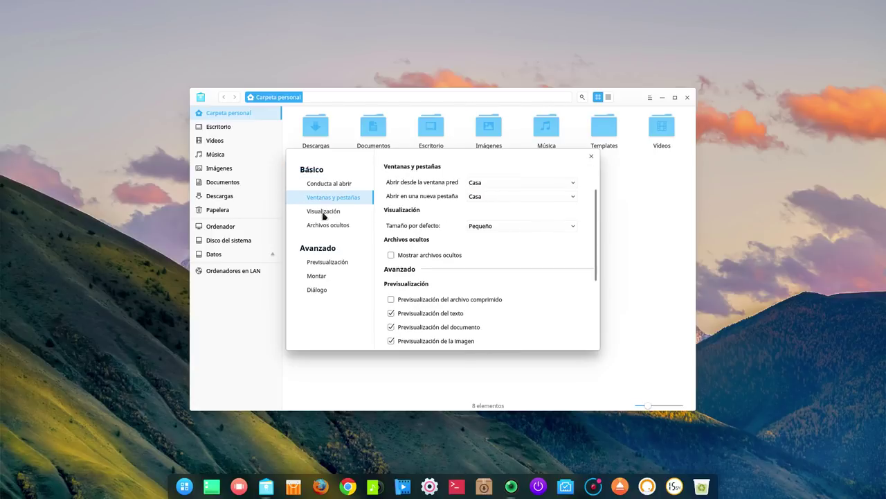
left_click(323, 215)
left_click(324, 225)
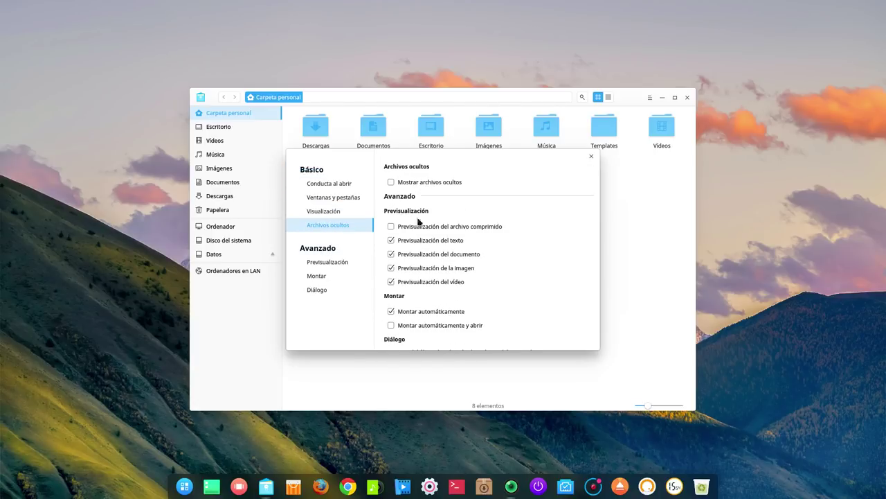
left_click(591, 157)
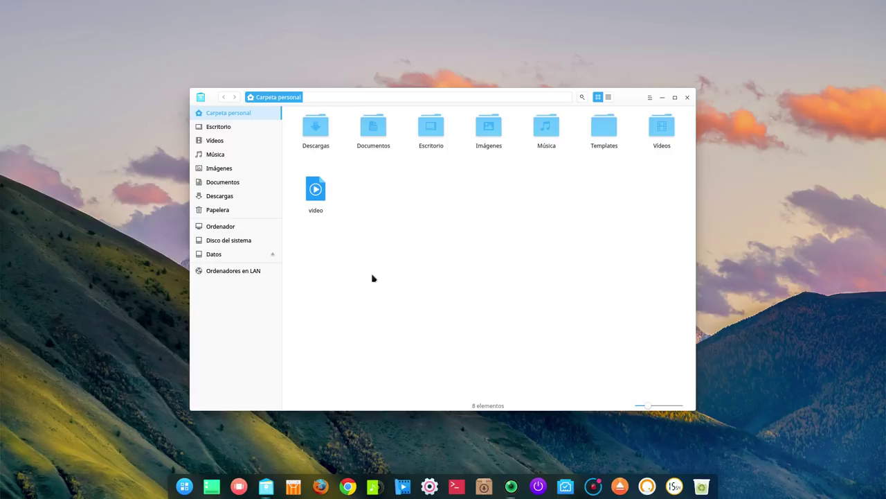
- Go to the Ordenador location and check the default location options for windows and new tabs in the file manager's settings
left_click(220, 229)
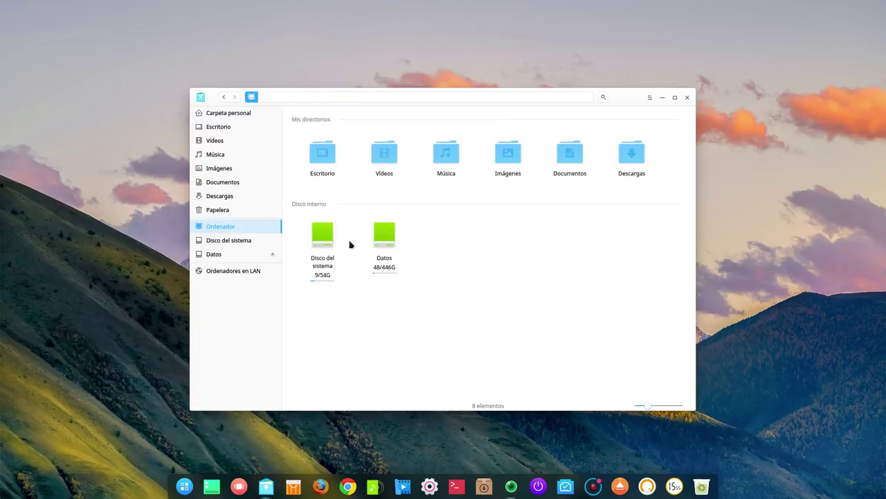
left_click(649, 98)
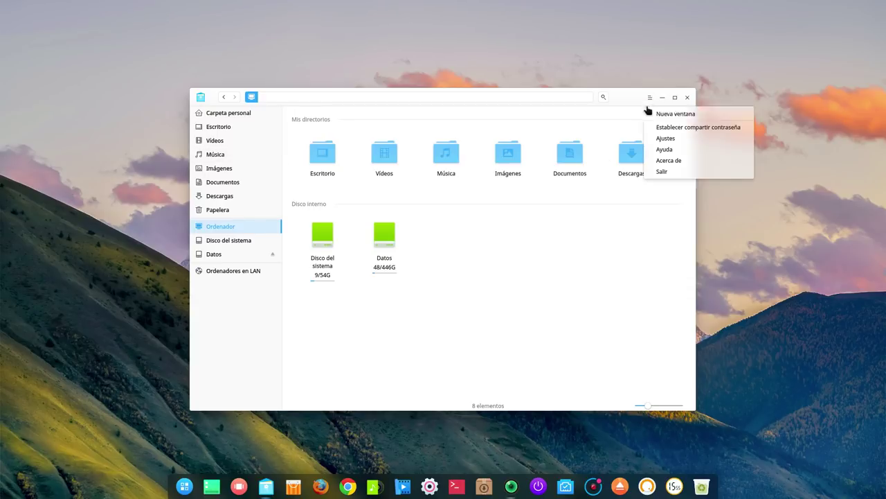
left_click(663, 138)
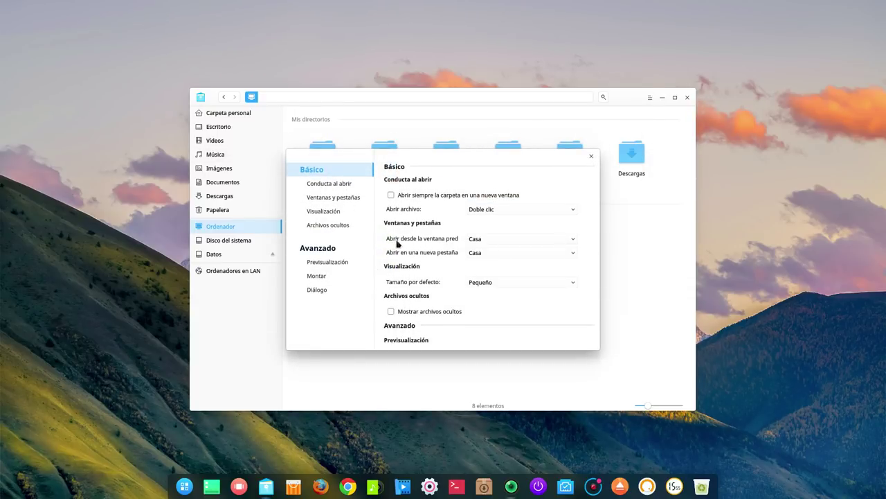
left_click(471, 241)
left_click(482, 244)
left_click(475, 256)
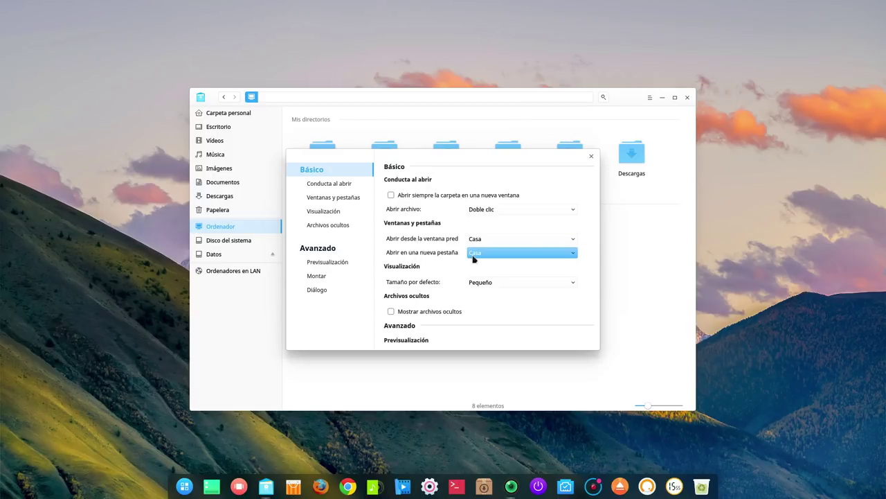
left_click(475, 255)
left_click(591, 155)
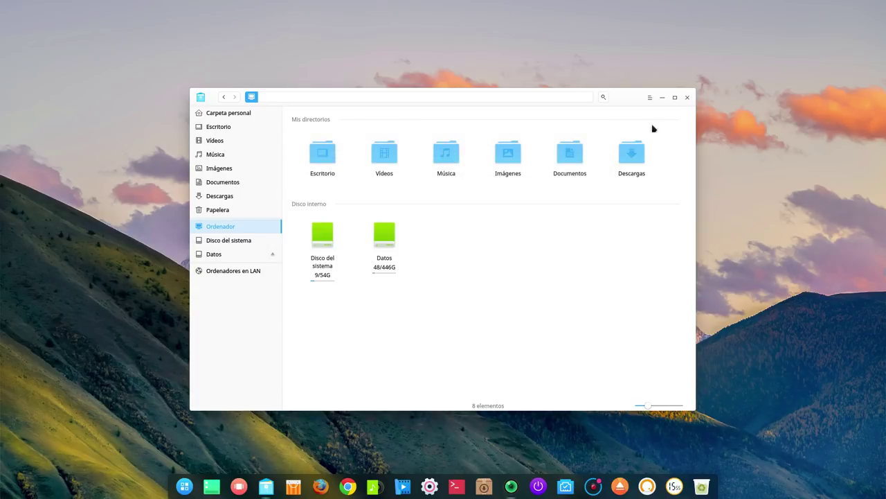
- Restart the file manager to show that it opens at Carpeta personal, and close it again
left_click(687, 97)
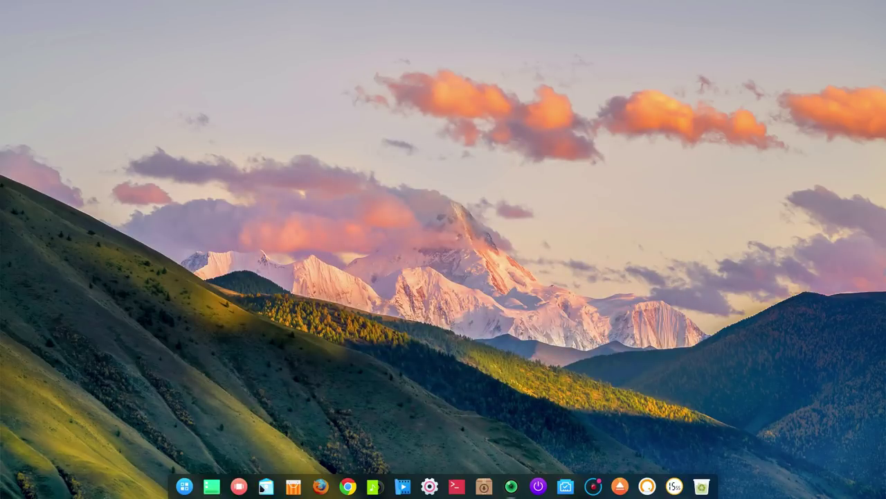
left_click(266, 486)
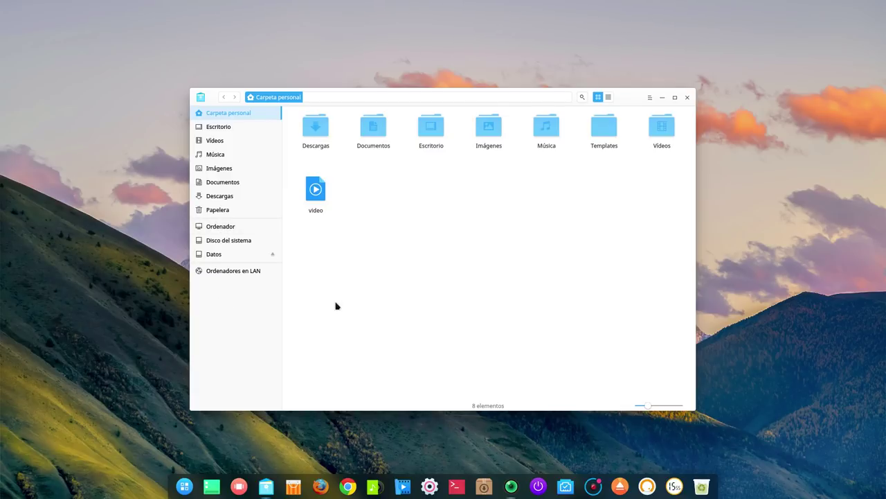
left_click(686, 97)
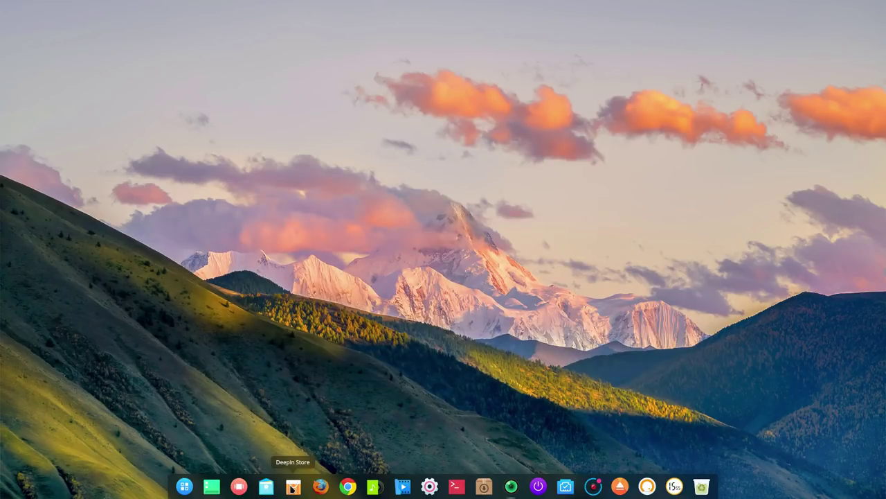
- Open Deepin Store, move its window towards the desktop's upper-left corner and enlarge it to show more applications
left_click(293, 487)
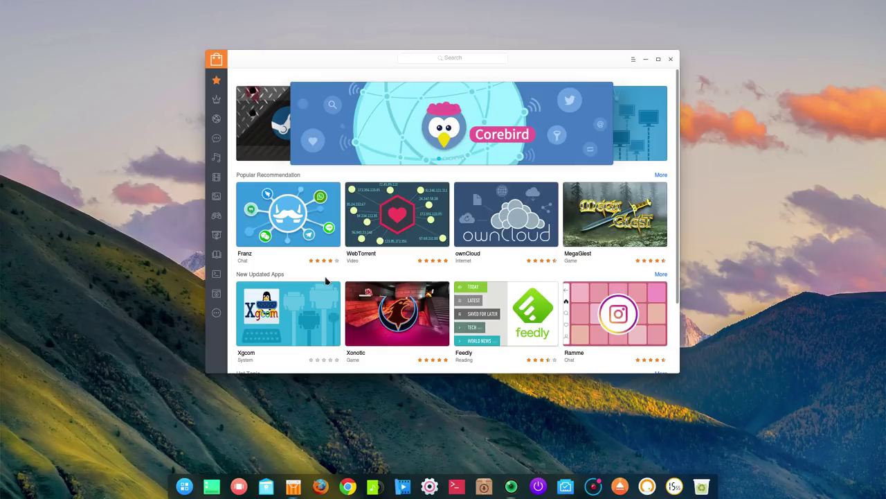
left_click_drag(288, 61, 213, 20)
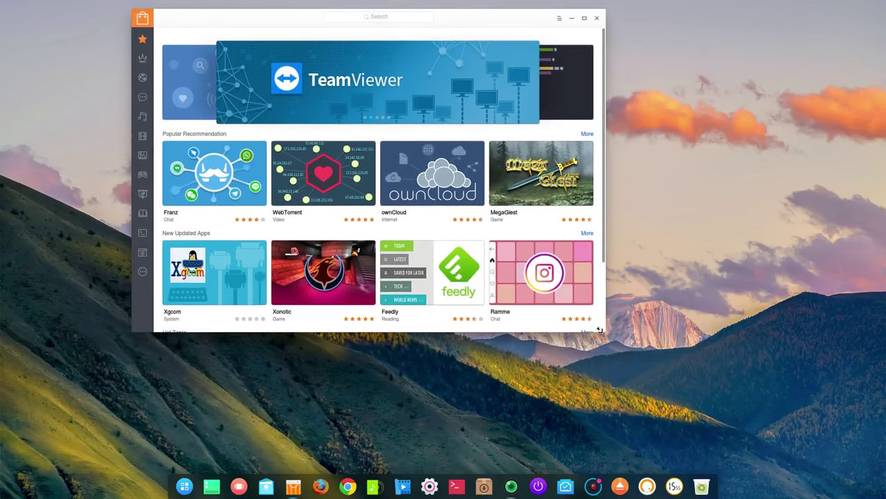
left_click_drag(599, 330, 818, 446)
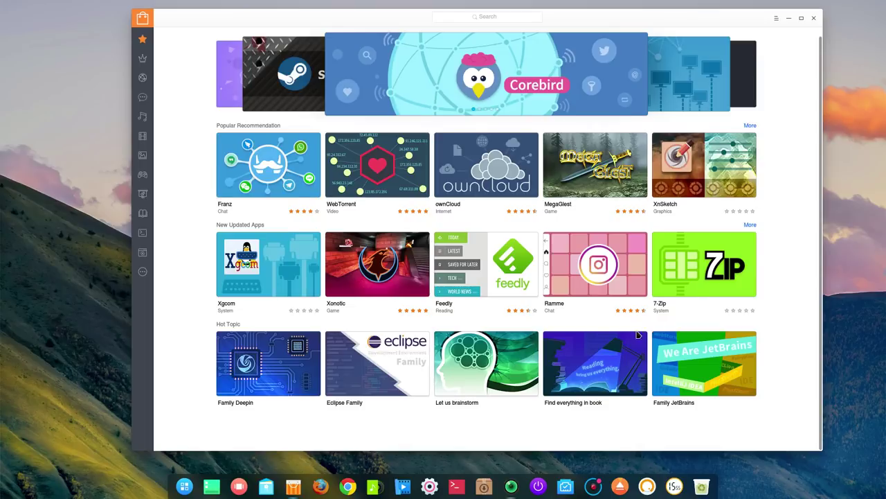
- Show the store's Top 100 rankings and look over the listed applications, such as BleachBit, Opera and Disks
left_click(143, 59)
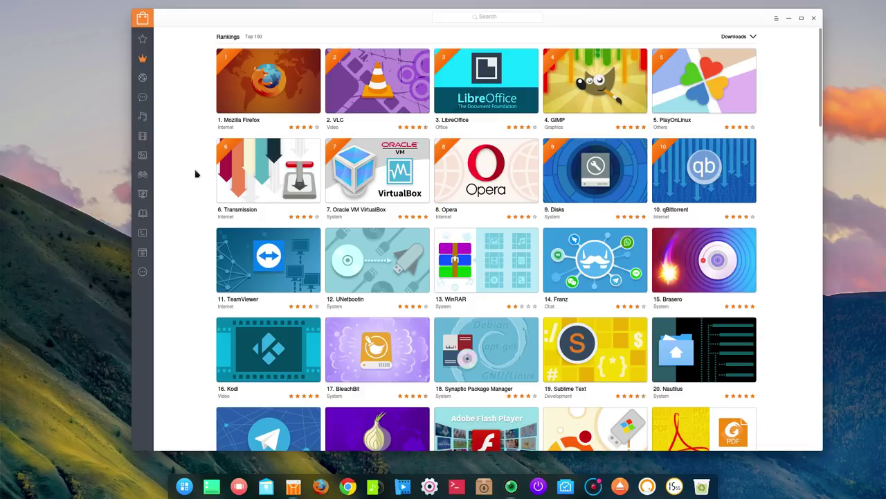
mouse_move(336, 347)
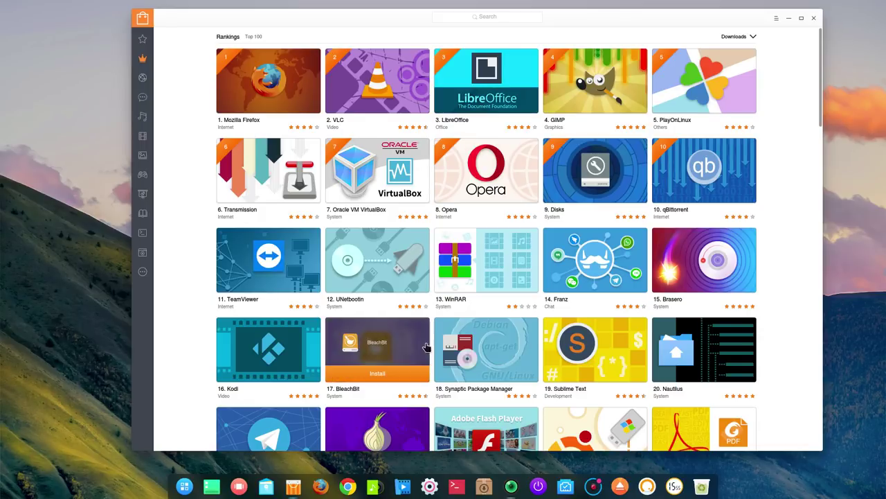
mouse_move(358, 232)
mouse_move(481, 175)
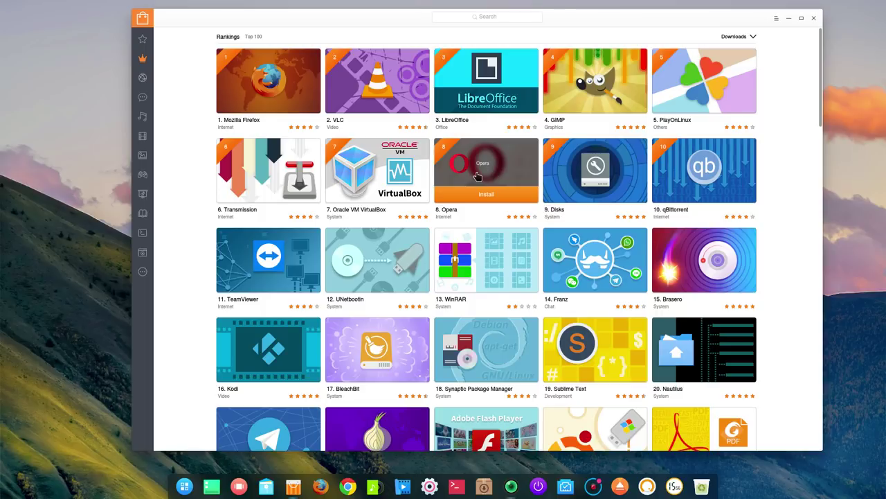
mouse_move(638, 211)
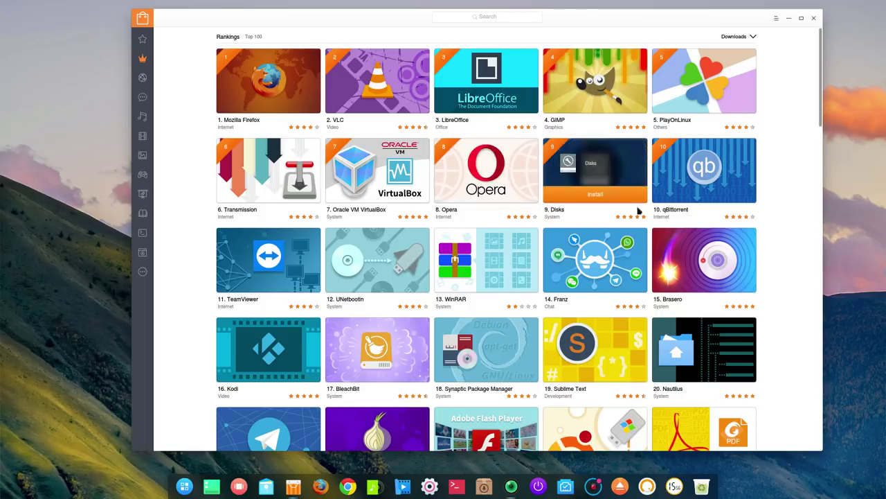
- Show the store's chat category and look over its messaging applications
left_click(142, 97)
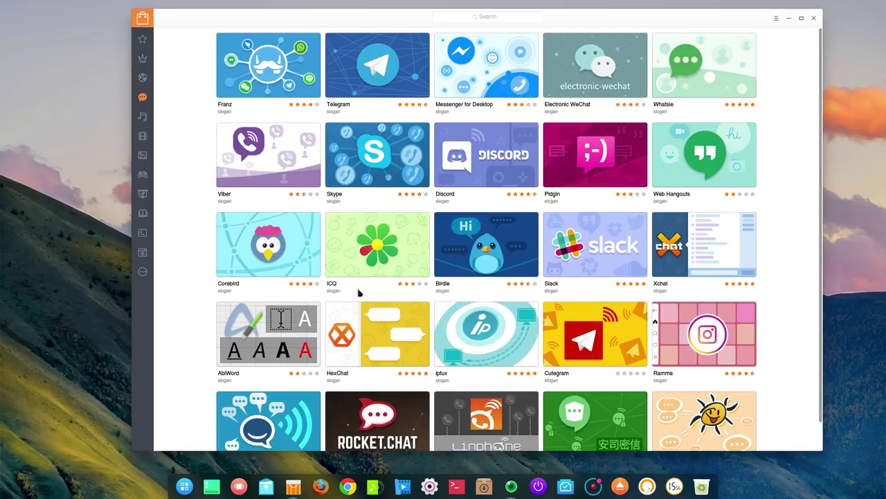
mouse_move(272, 259)
mouse_move(506, 257)
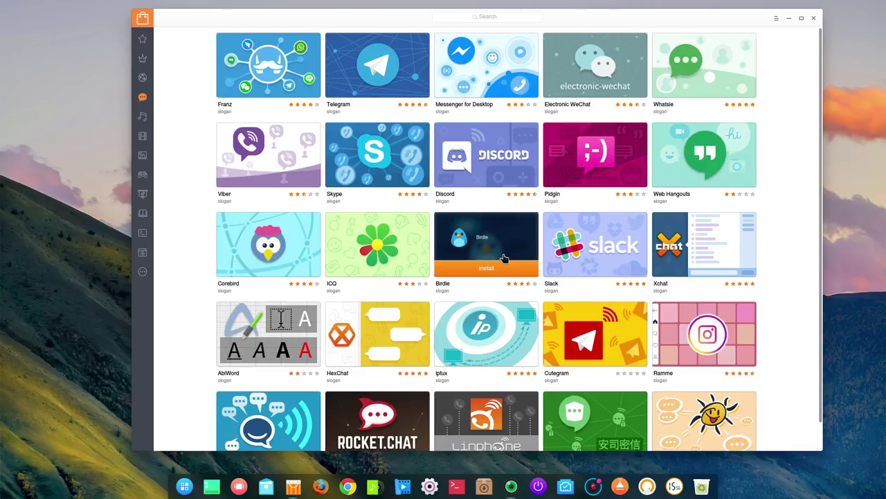
- Show the store's music category and look through its applications, including foobar2000, Ocenaudio and Web Undrtone
left_click(141, 119)
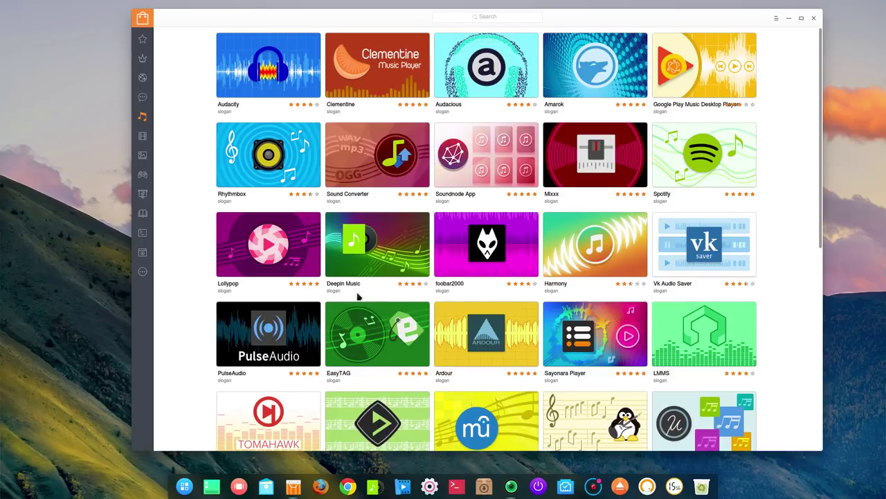
mouse_move(461, 270)
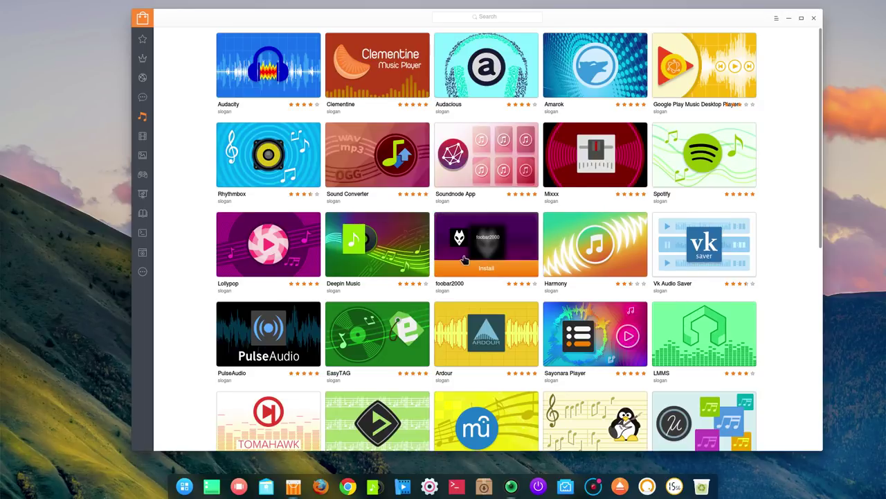
scroll(461, 257, "down", 5)
mouse_move(279, 317)
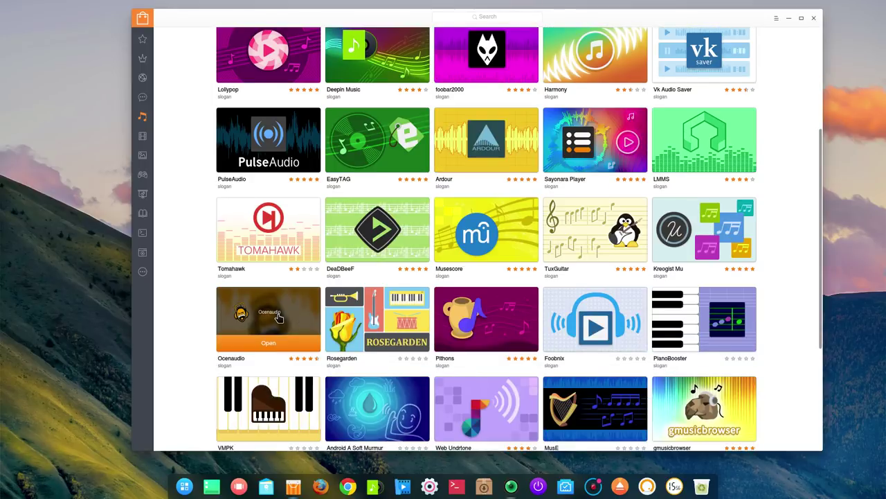
scroll(501, 277, "down", 4)
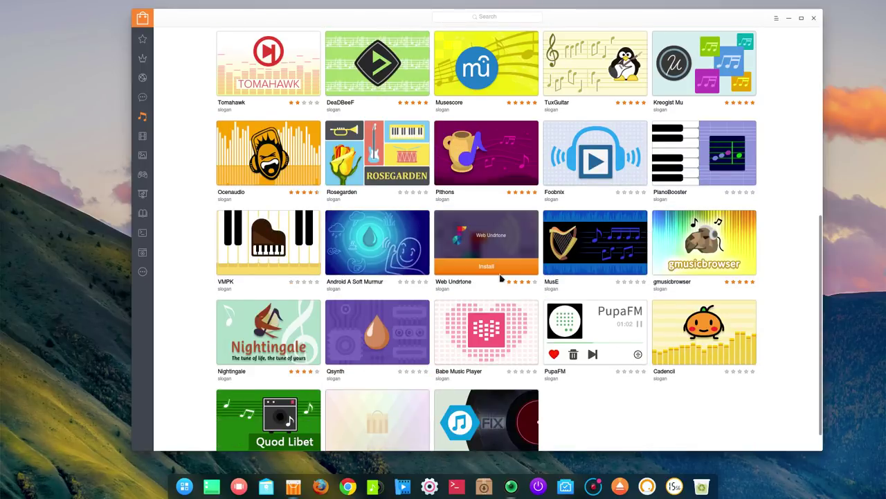
scroll(503, 277, "up", 3)
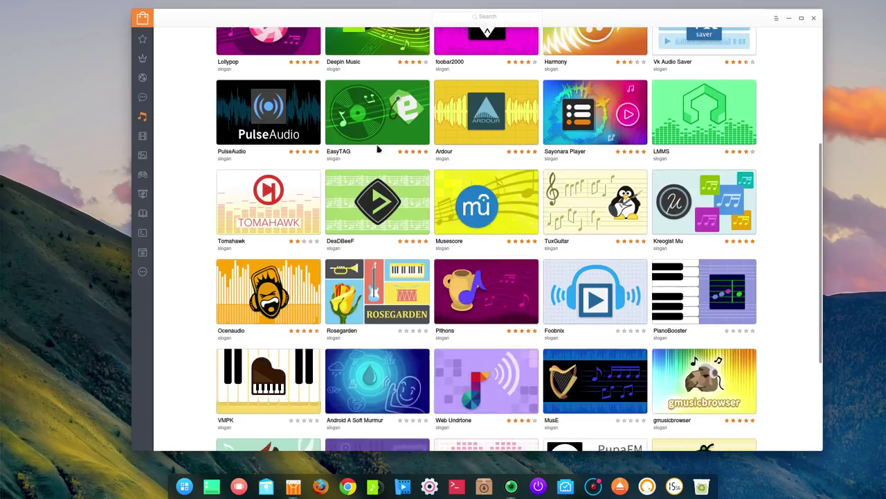
- Show the store's video category and its graphics category
left_click(143, 136)
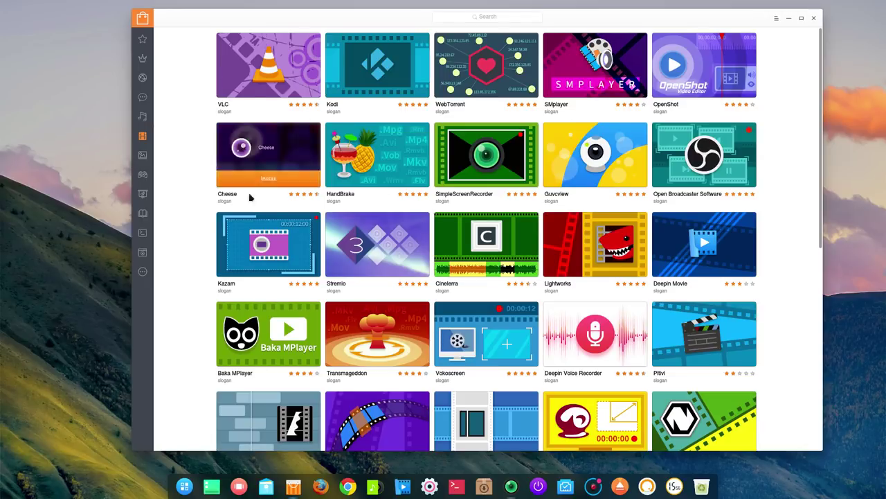
left_click(142, 156)
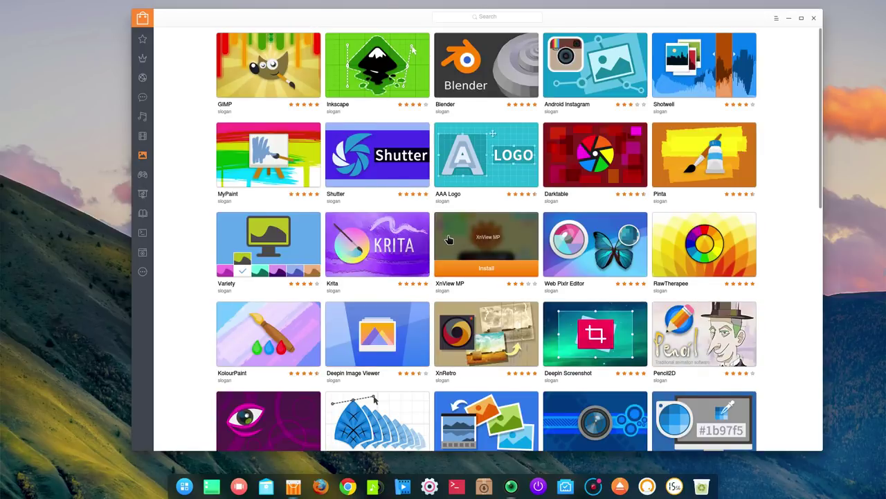
- Look through the rest of the graphics applications and show the store's games and office categories
scroll(448, 241, "down", 5)
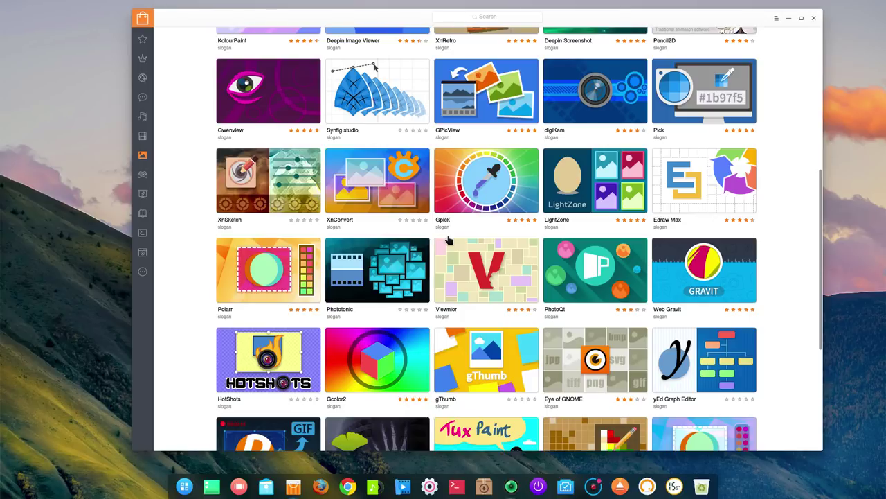
left_click(143, 175)
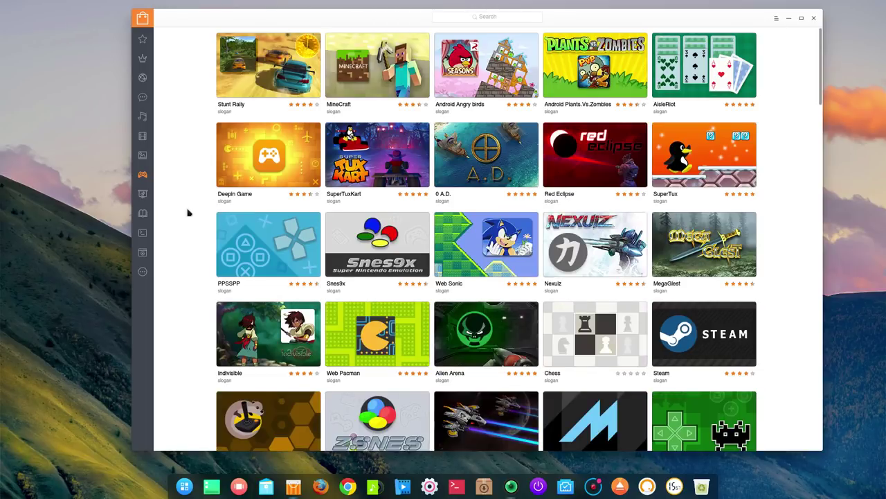
left_click(143, 197)
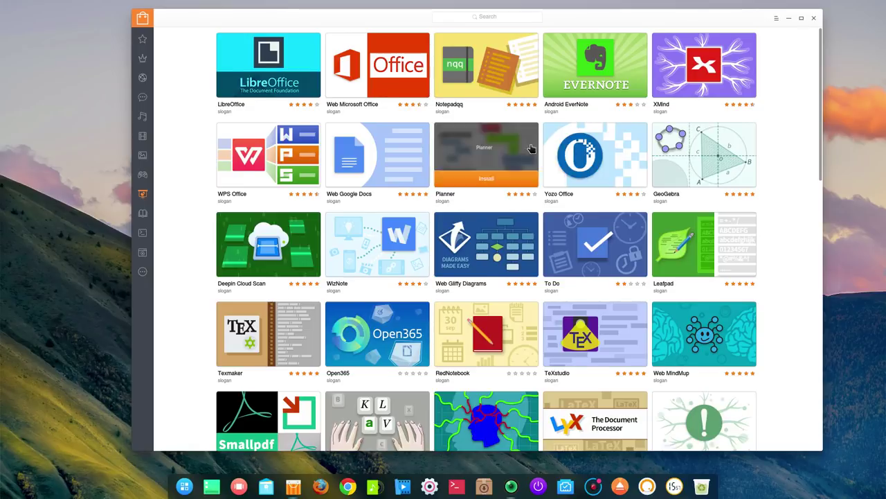
scroll(531, 149, "down", 5)
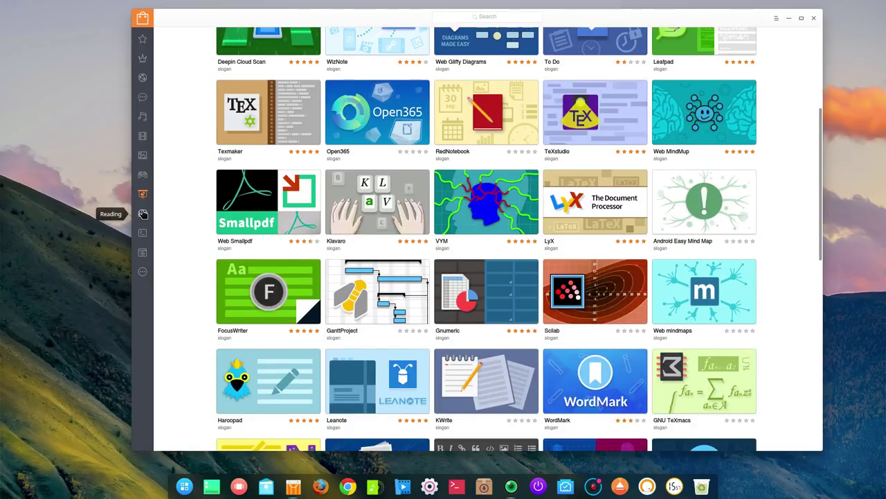
- Show the store's reading category and its development category
left_click(143, 214)
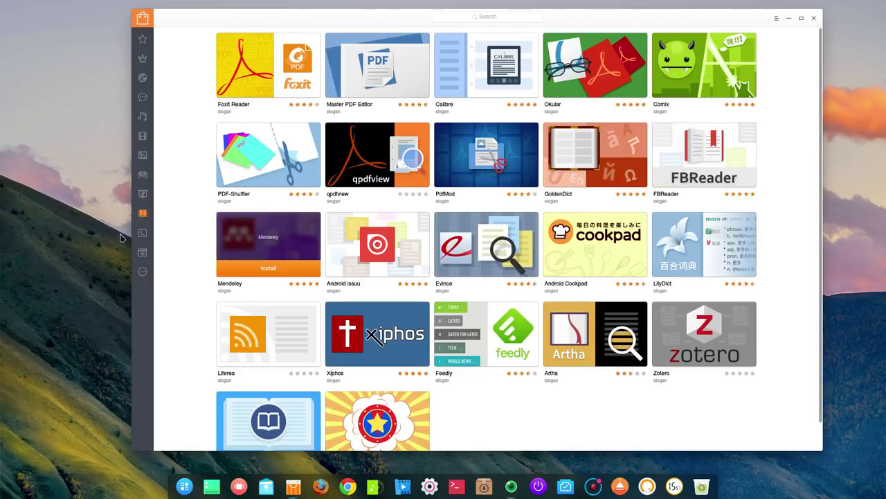
left_click(143, 236)
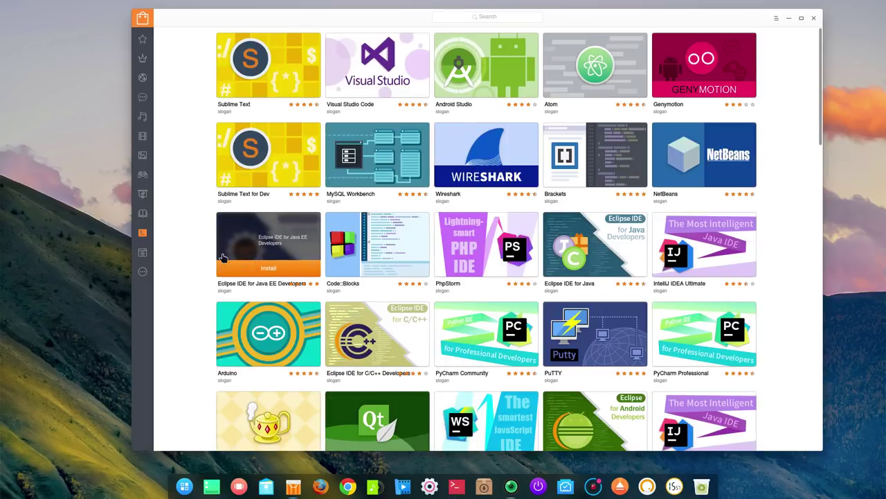
- Show the store's system category and look through its utilities, from BleachBit to I-Nex and Terminator
left_click(143, 253)
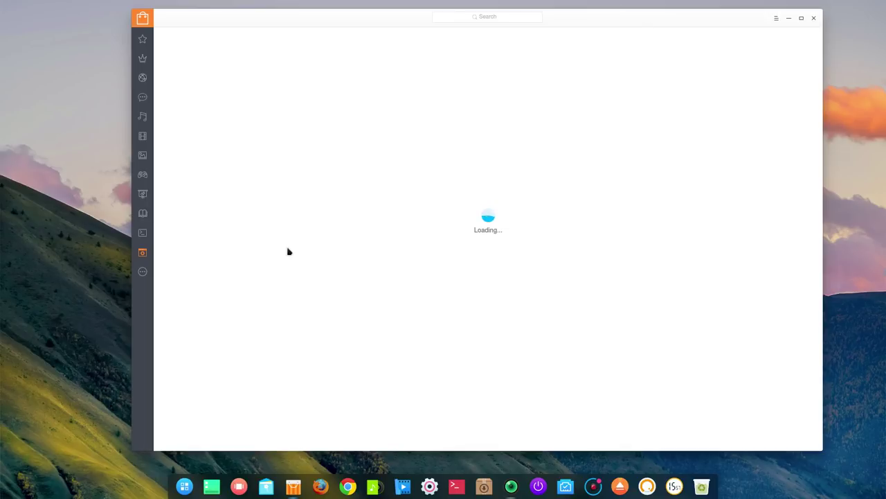
scroll(354, 282, "down", 3)
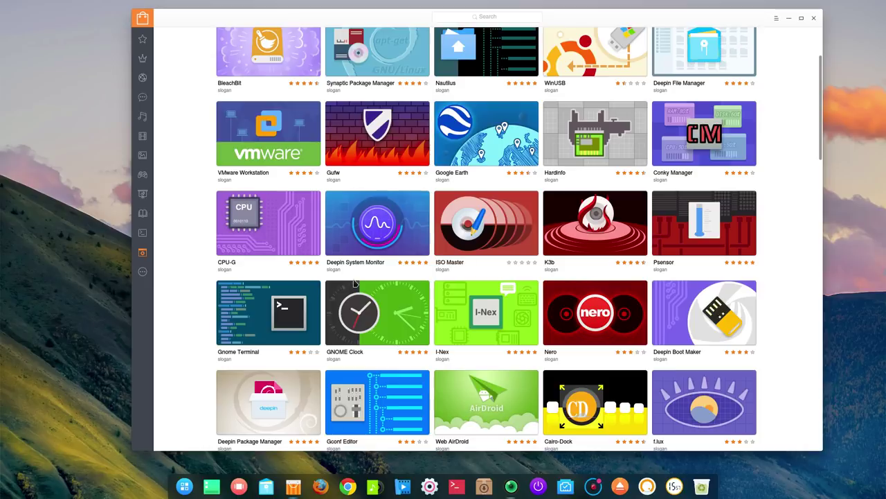
mouse_move(504, 291)
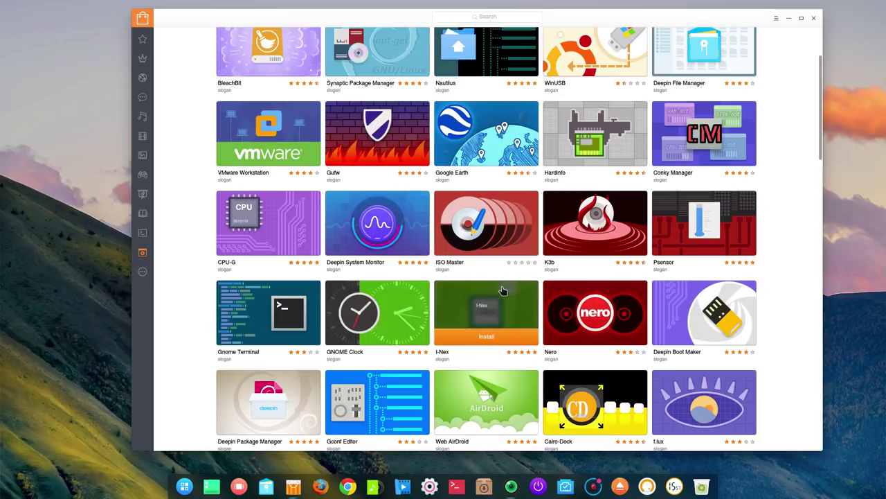
scroll(497, 292, "down", 5)
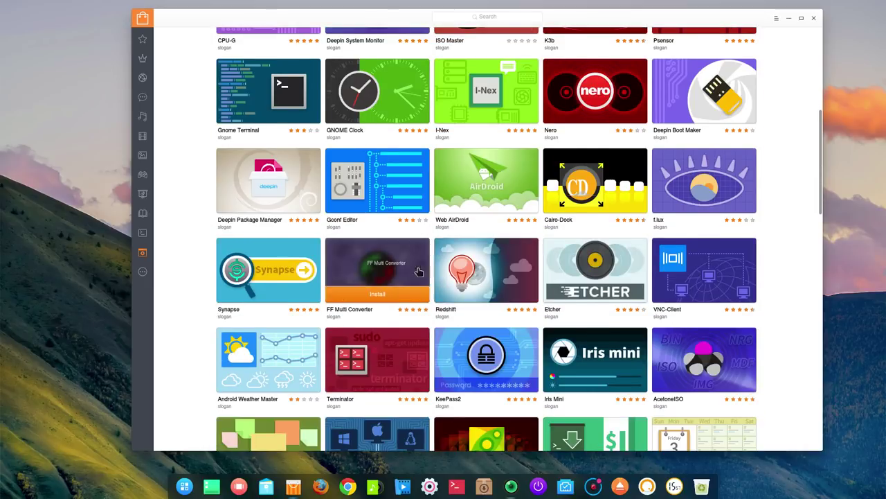
- Show the store's miscellaneous category and its recommended applications page, and close the store
left_click(141, 273)
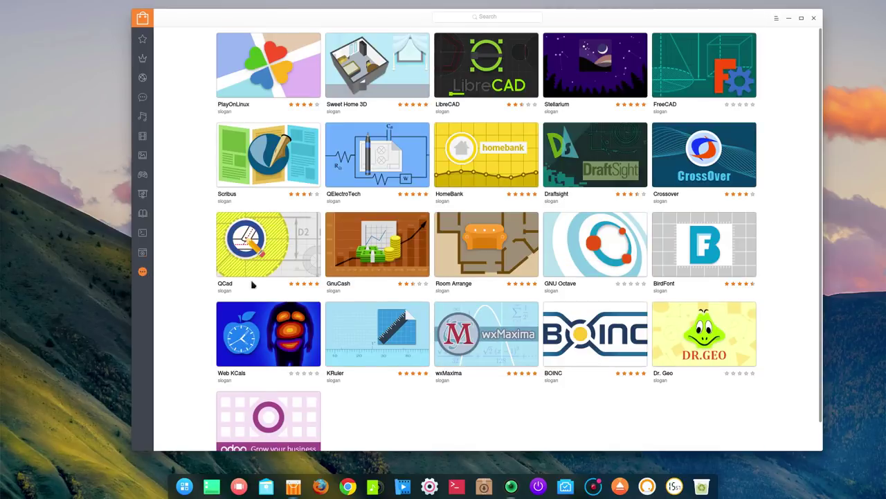
left_click(143, 39)
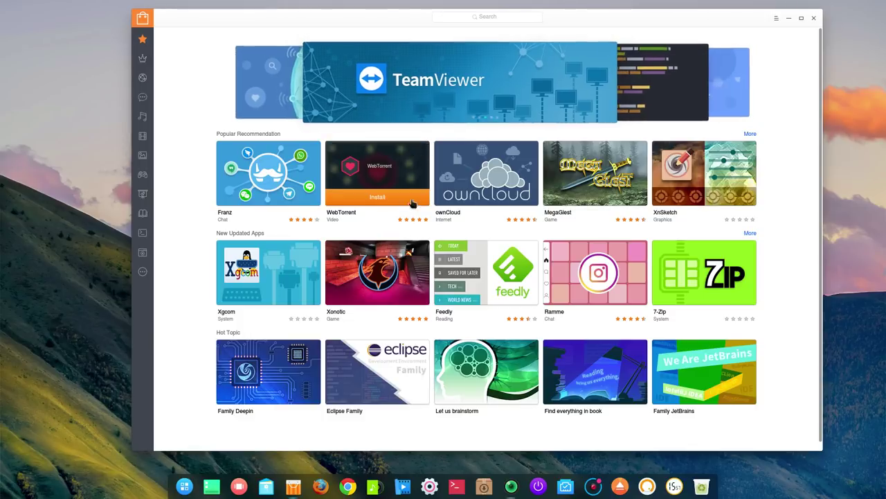
mouse_move(313, 267)
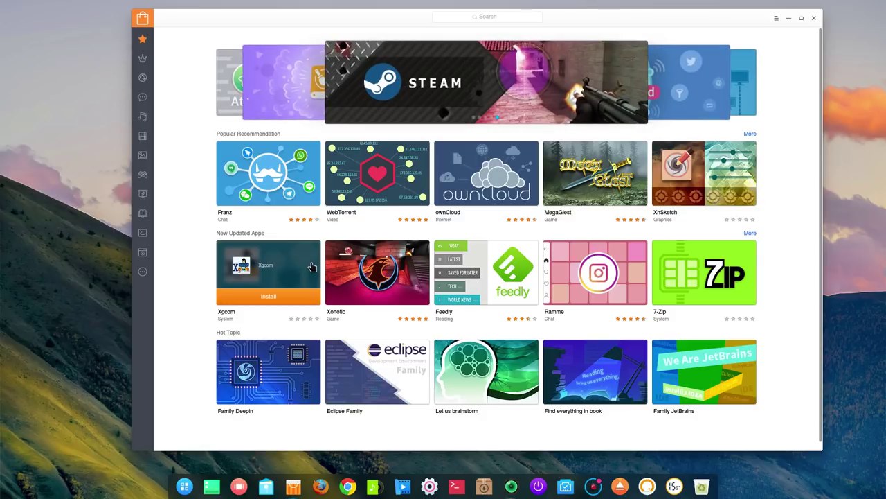
left_click(813, 19)
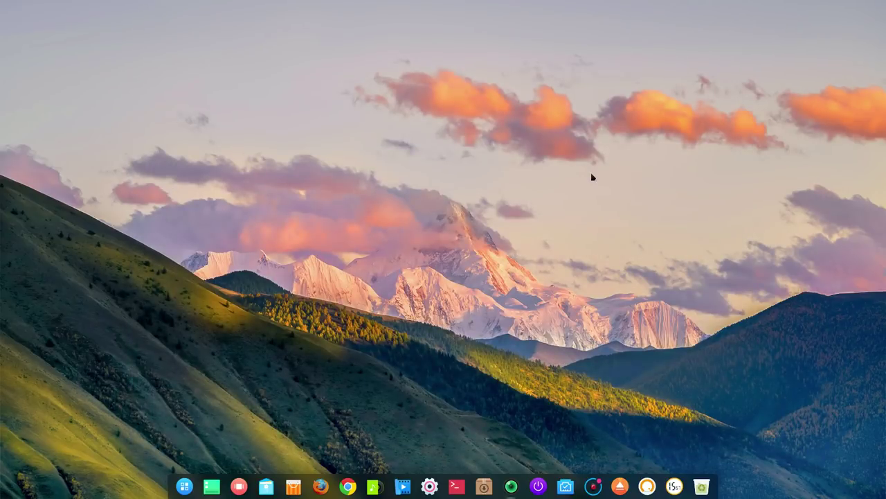
- Start the Synaptic package manager with the account password and list the packages in "Bibliotecas - Desarrollo (contribuciones)"
left_click(483, 486)
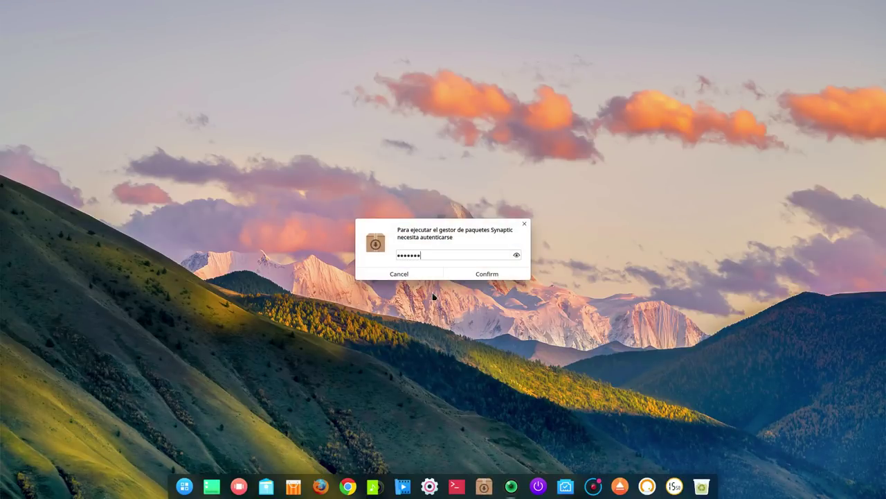
key("Return")
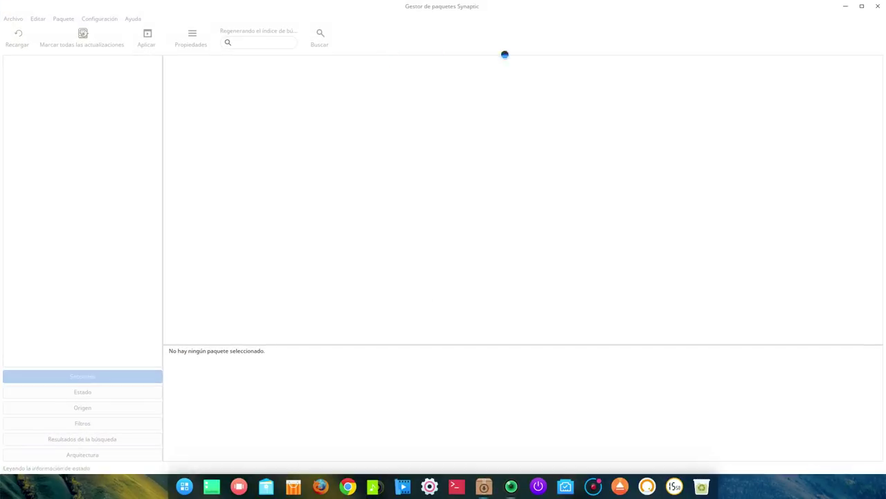
left_click(76, 220)
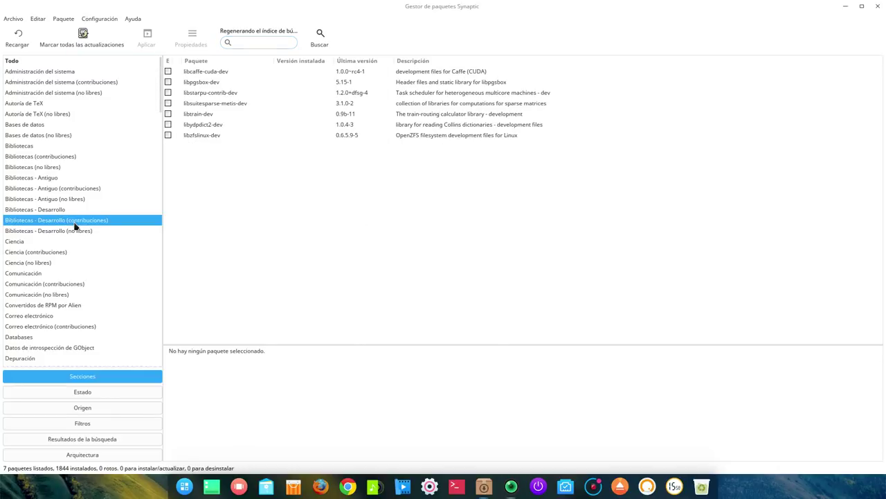
- Search all packages for ffmpeg, show the ffmpeg package's description and installed version, and close Synaptic
left_click(253, 43)
left_click(21, 61)
left_click(251, 43)
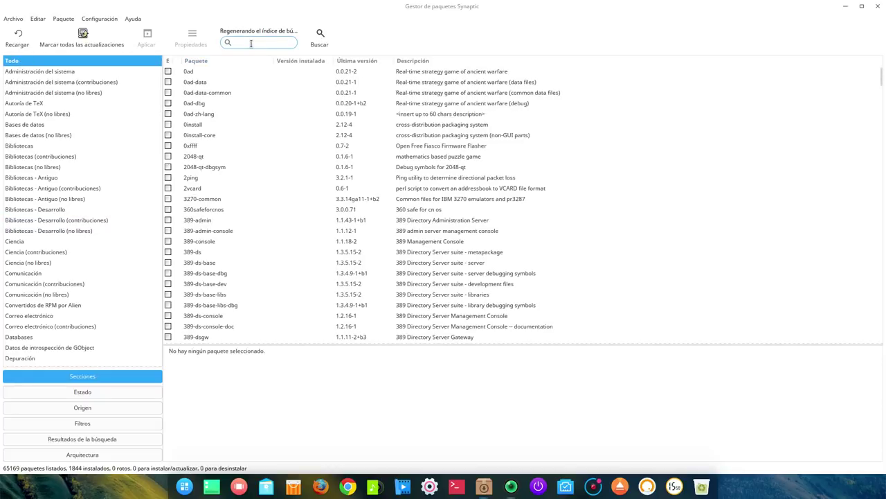
type("ffmpeg")
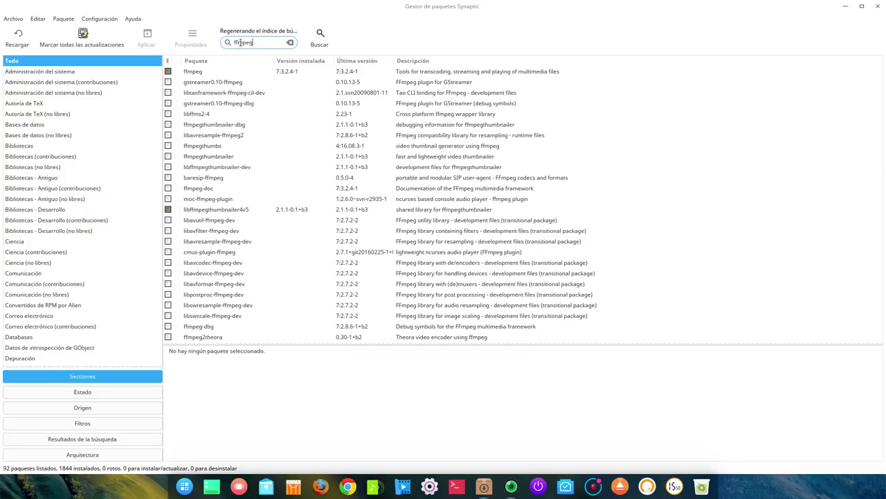
left_click(301, 72)
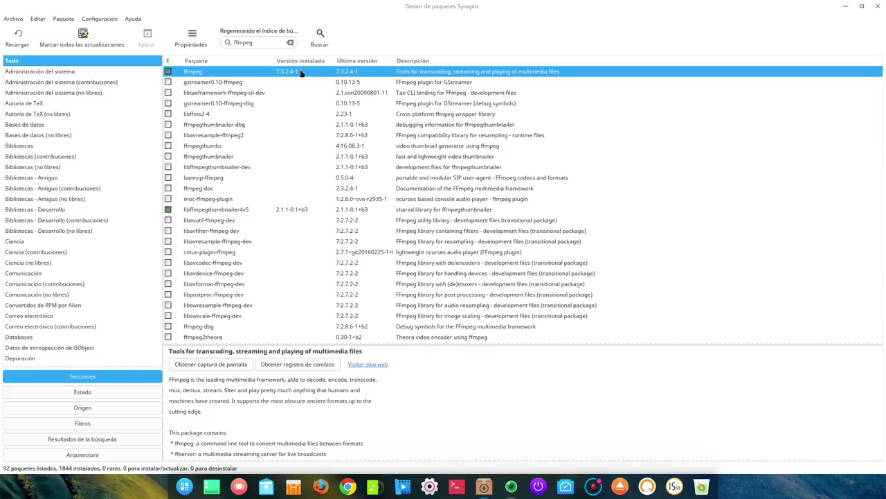
left_click(876, 7)
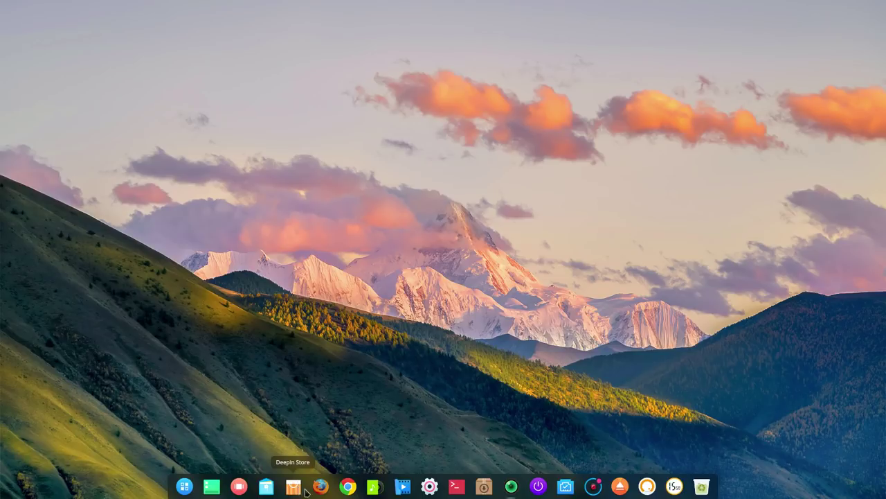
- Show the Deepin music player and the Deepin movie player, closing each one after viewing it
left_click(373, 489)
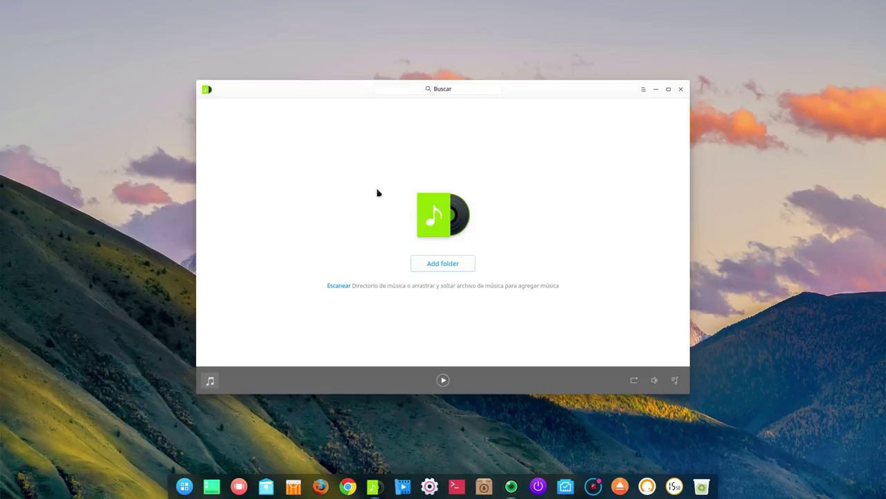
left_click(680, 89)
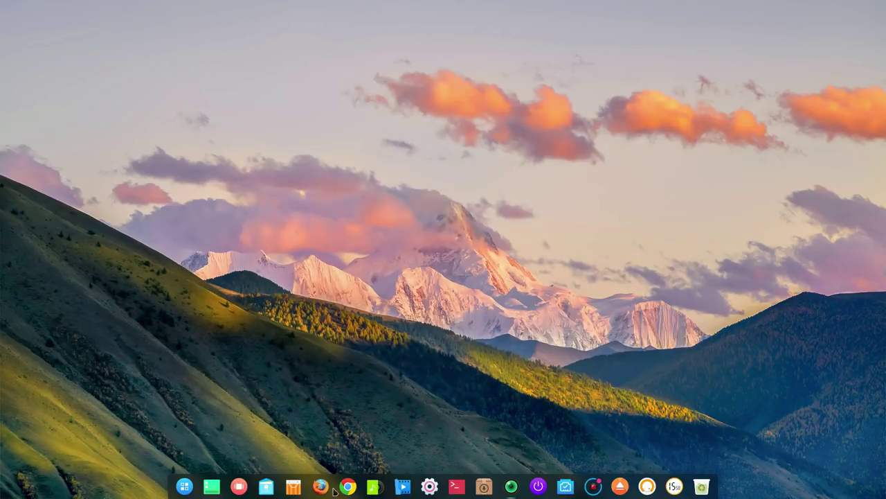
left_click(402, 487)
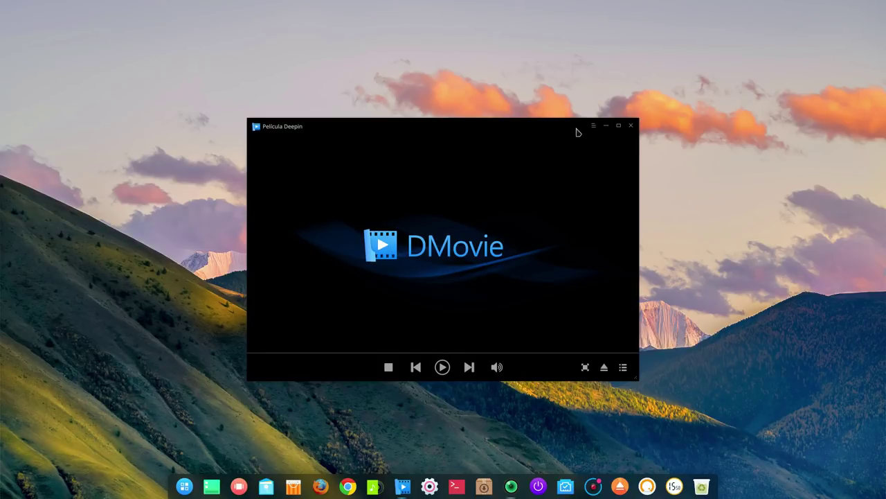
left_click(629, 126)
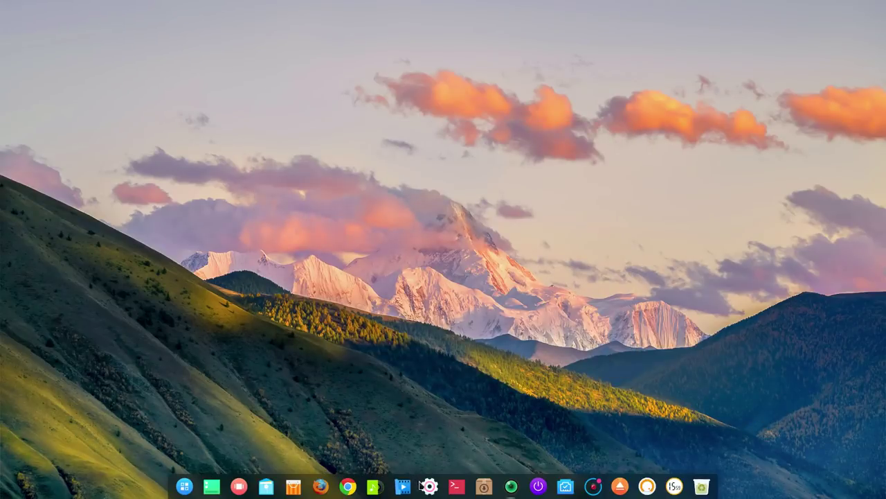
- Show the Deepin terminal, move its window higher and make it taller, and close it
left_click(457, 486)
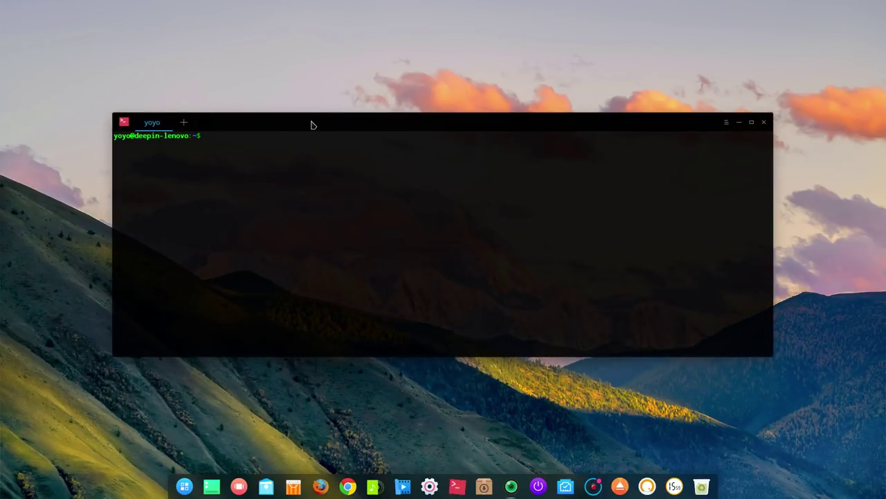
left_click_drag(319, 121, 285, 62)
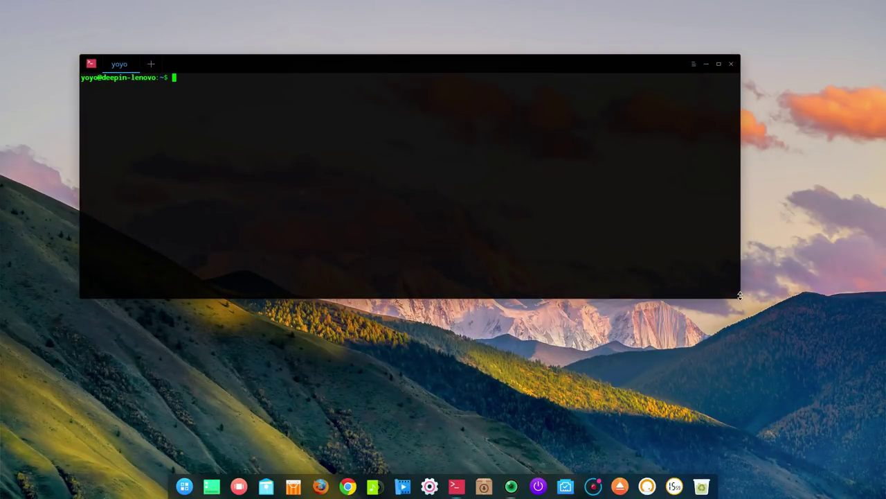
left_click_drag(738, 299, 740, 378)
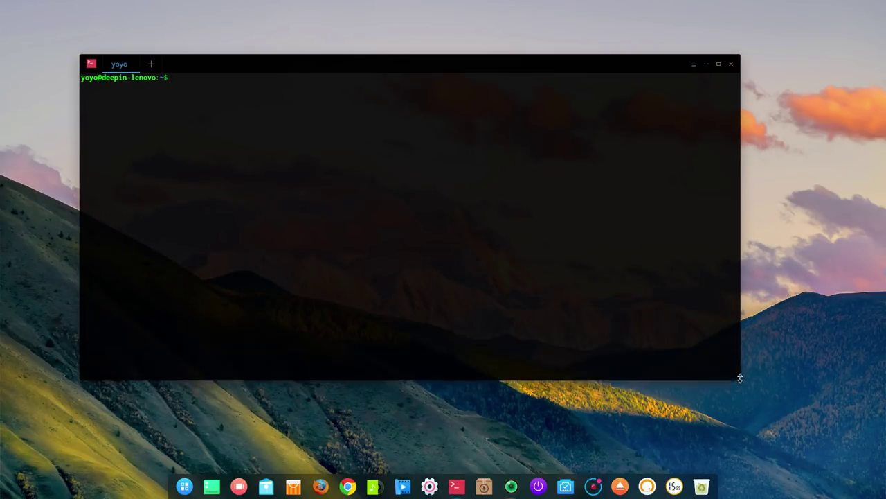
left_click(733, 65)
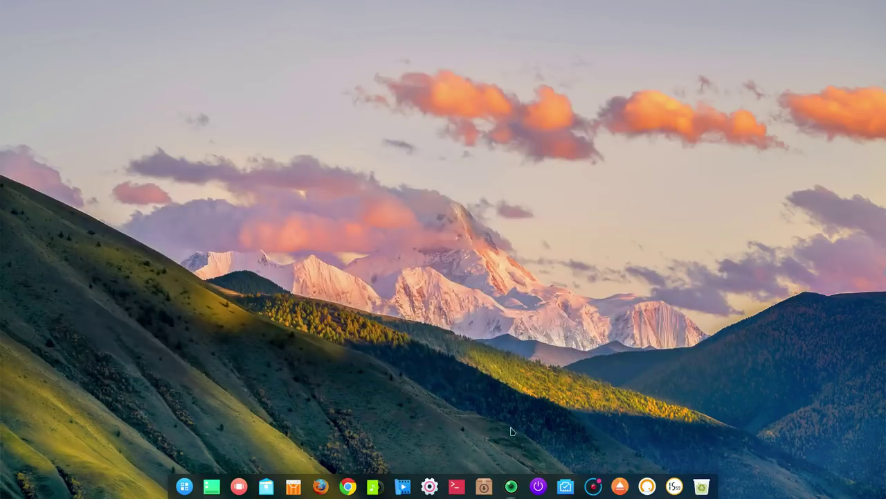
- Show the system settings sidebar and dismiss it, and view the August 2017 calendar from the dock clock and close it
left_click(566, 487)
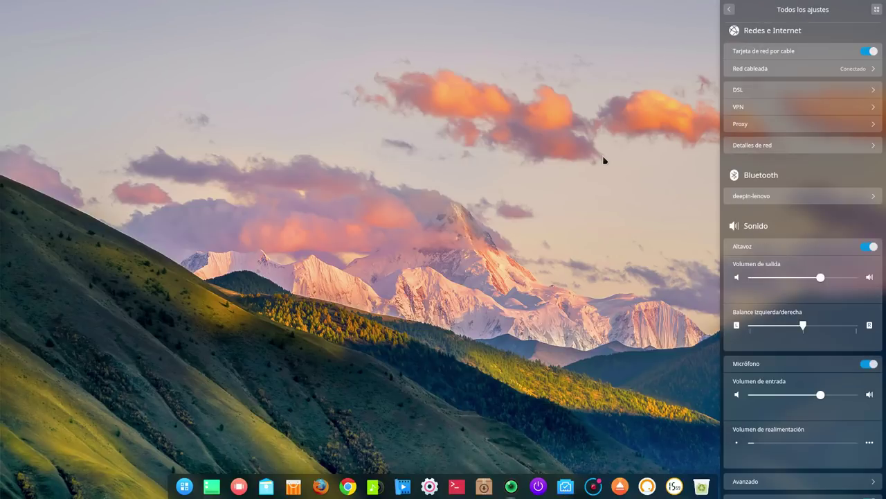
left_click(604, 160)
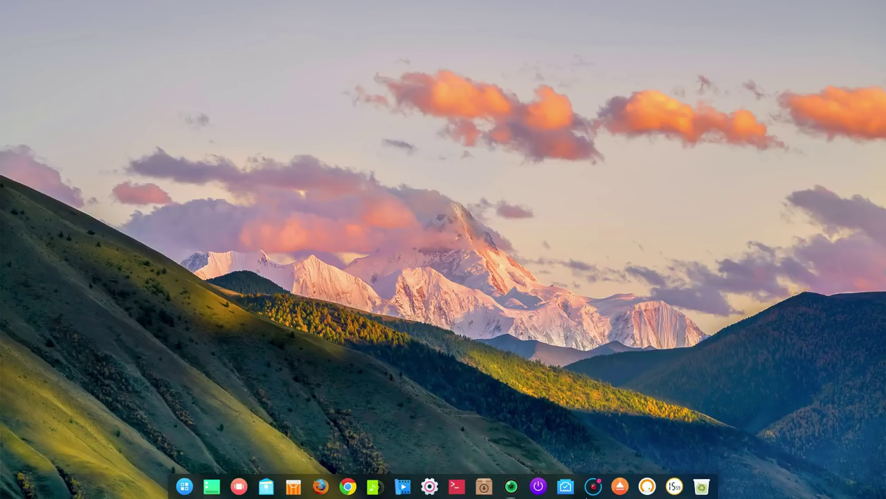
left_click(647, 488)
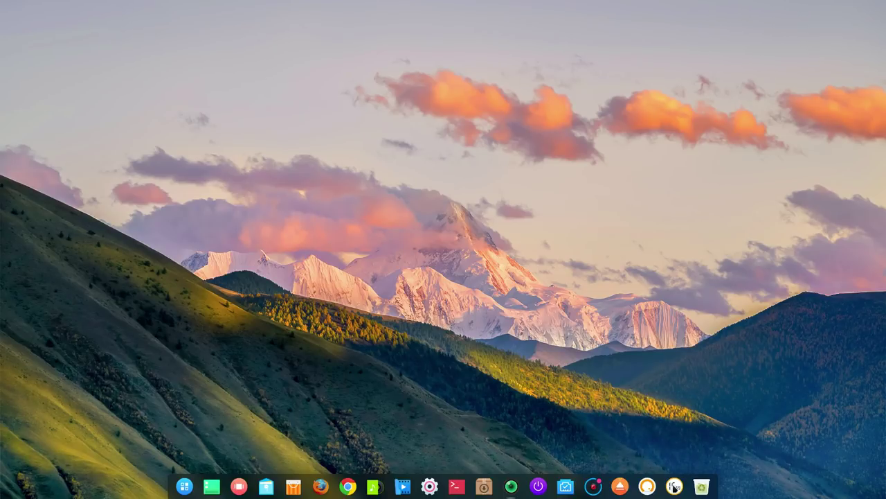
left_click(675, 486)
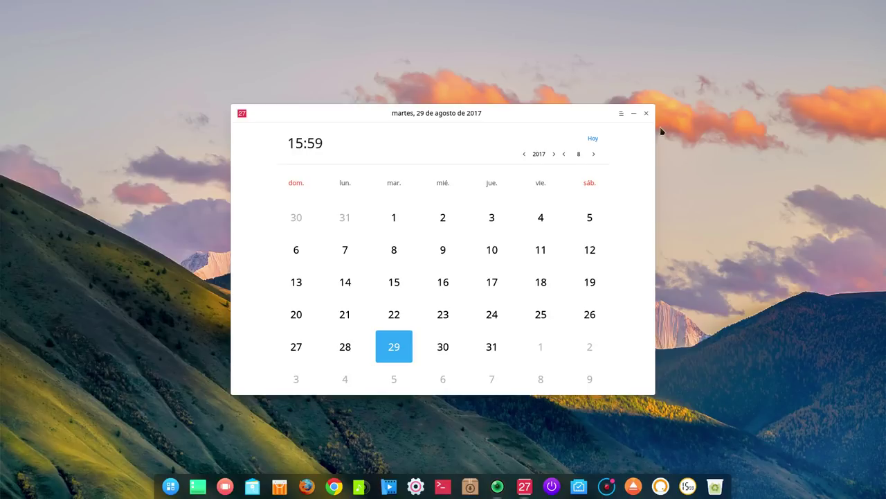
left_click(646, 113)
- Show the application launcher and look through the installed applications
left_click(184, 486)
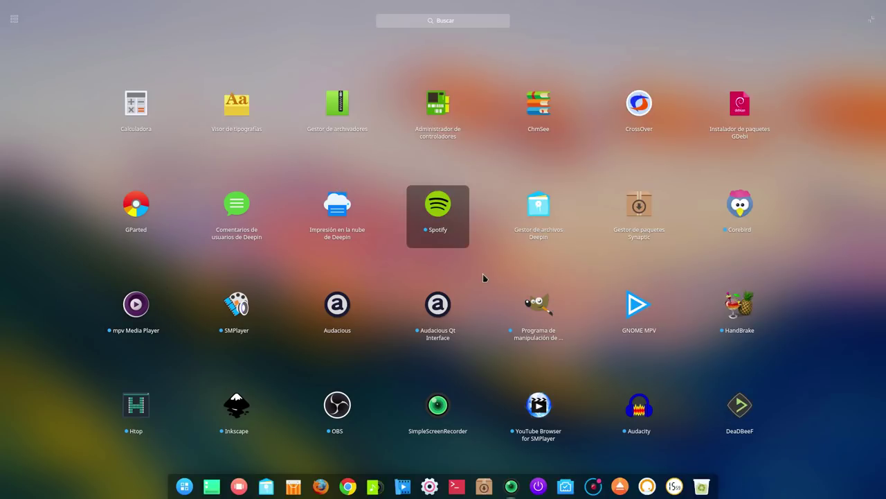
scroll(481, 278, "up", 4)
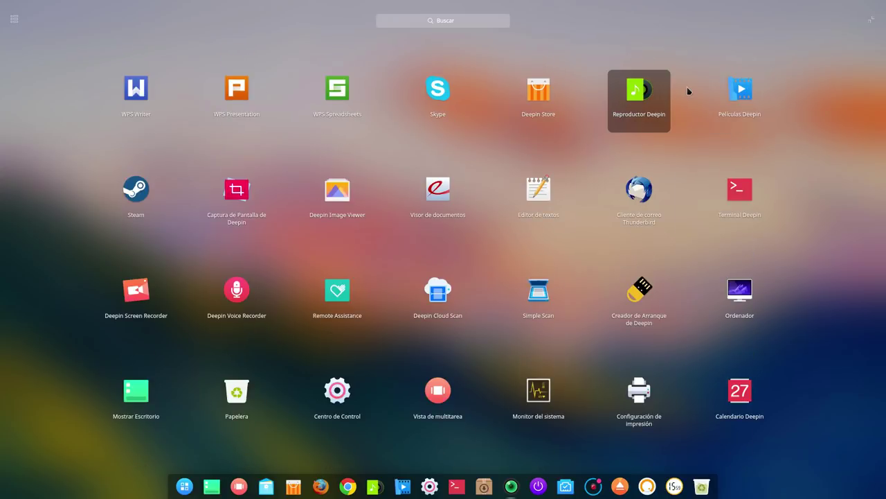
- Start the Deepin screenshot tool, select the whole screen to show its annotation tools, and cancel the capture
left_click(238, 188)
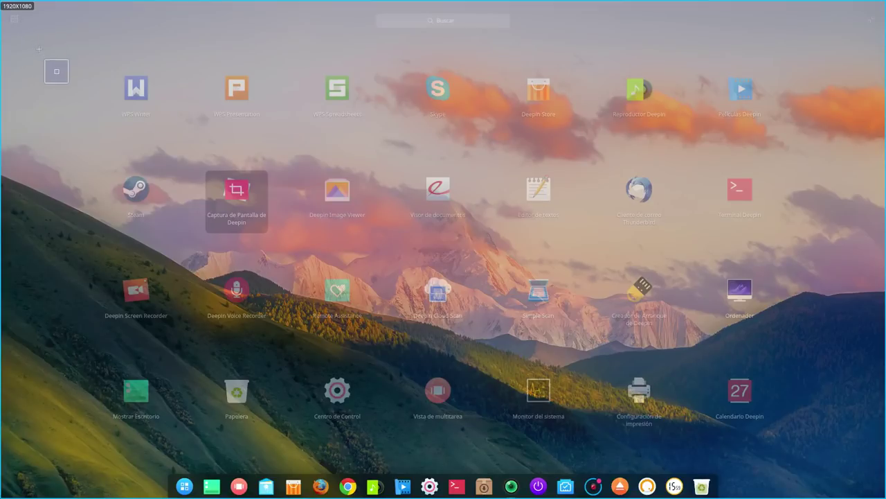
left_click(36, 46)
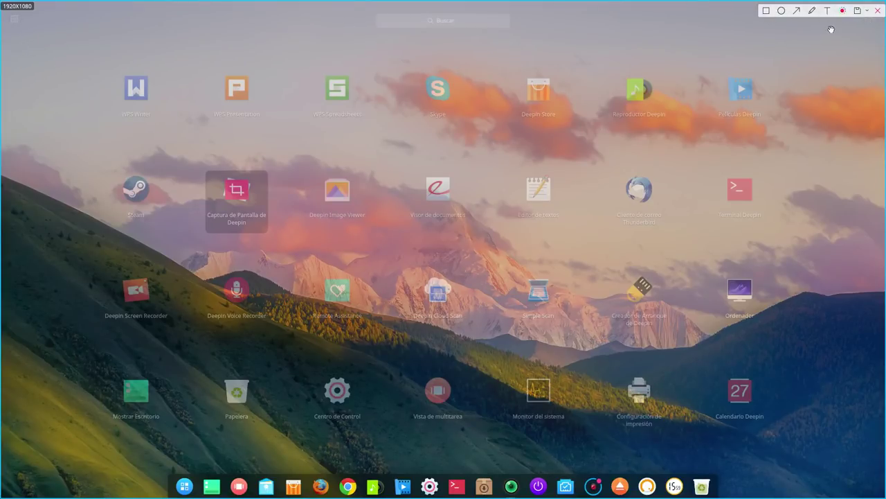
left_click(878, 11)
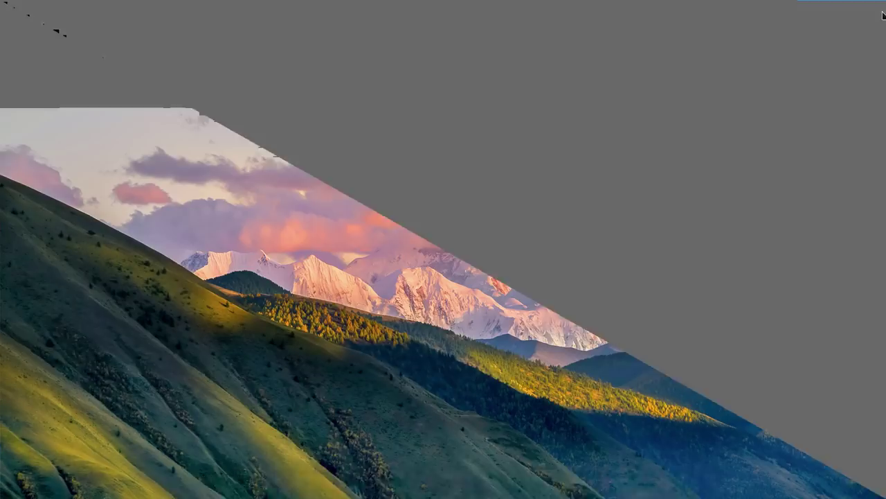
- Show the Deepin Image Viewer from the application launcher and close it
left_click(184, 487)
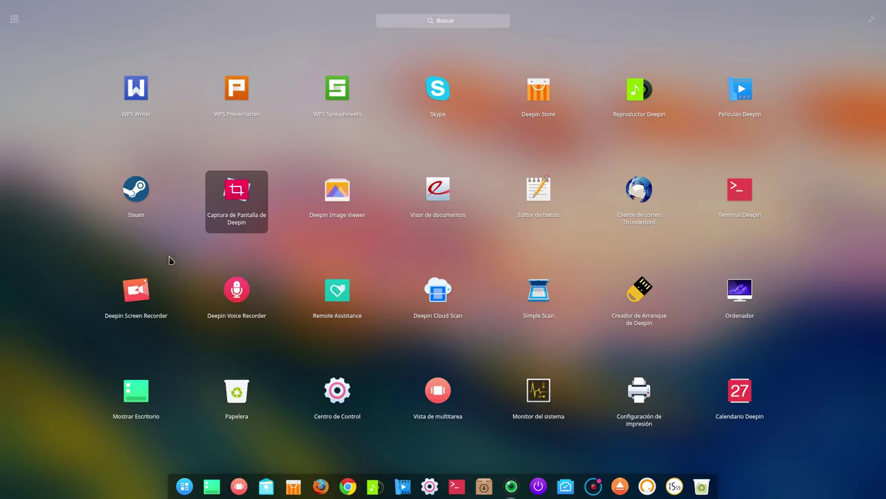
left_click(339, 200)
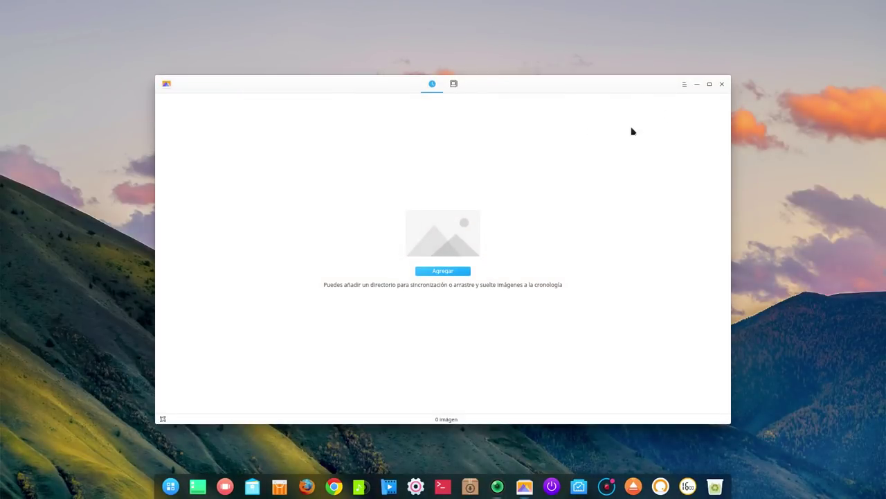
left_click(722, 85)
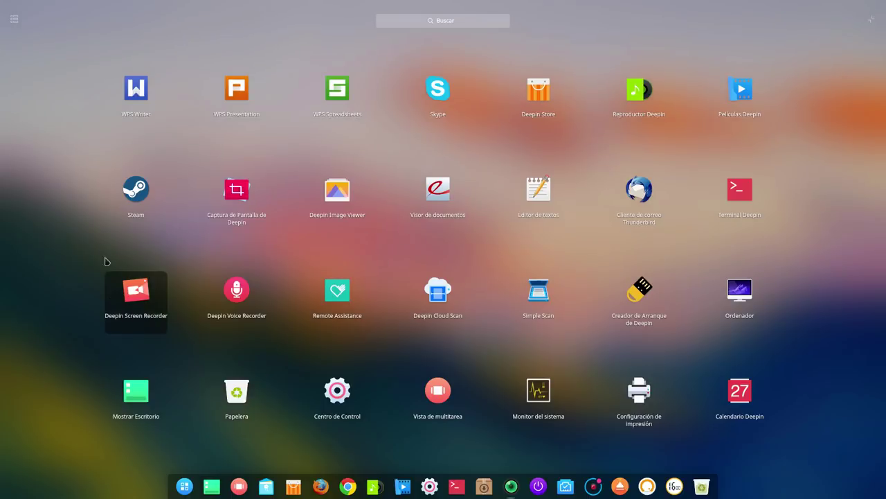
- Start the Deepin Screen Recorder, select the full screen to show its GIF and MP4 options, and cancel without recording
left_click(138, 295)
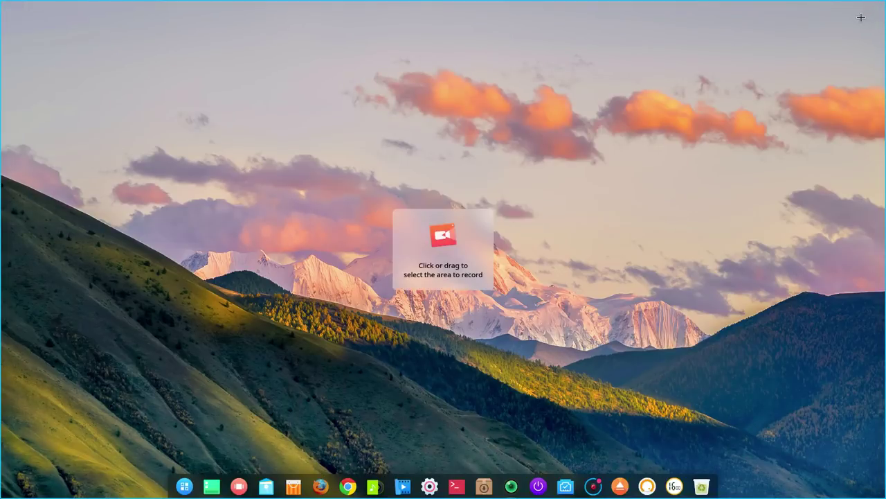
left_click(864, 15)
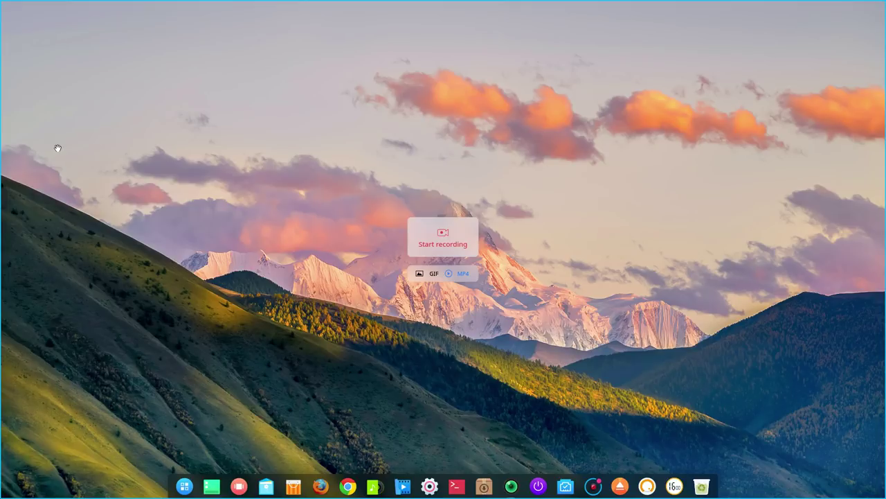
key("Escape")
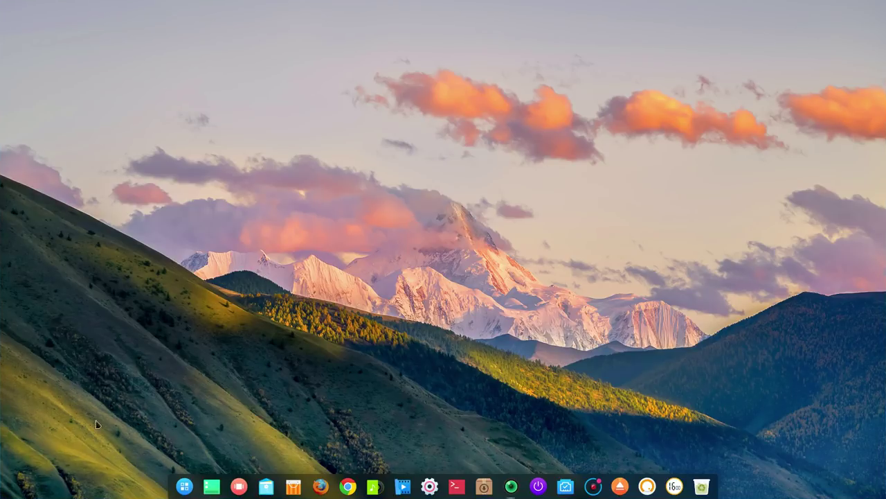
- Show the Deepin Voice Recorder and the Deepin boot disk creator from the launcher, closing the creator at its ISO selection page
left_click(184, 486)
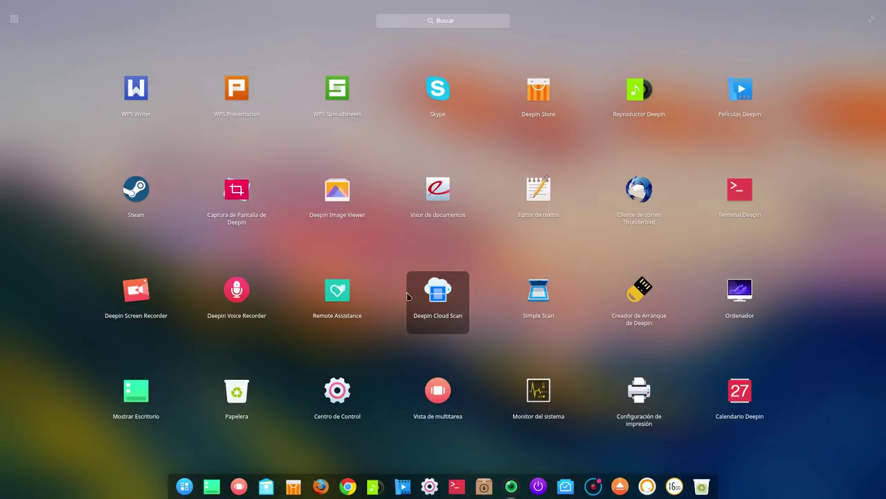
left_click(241, 293)
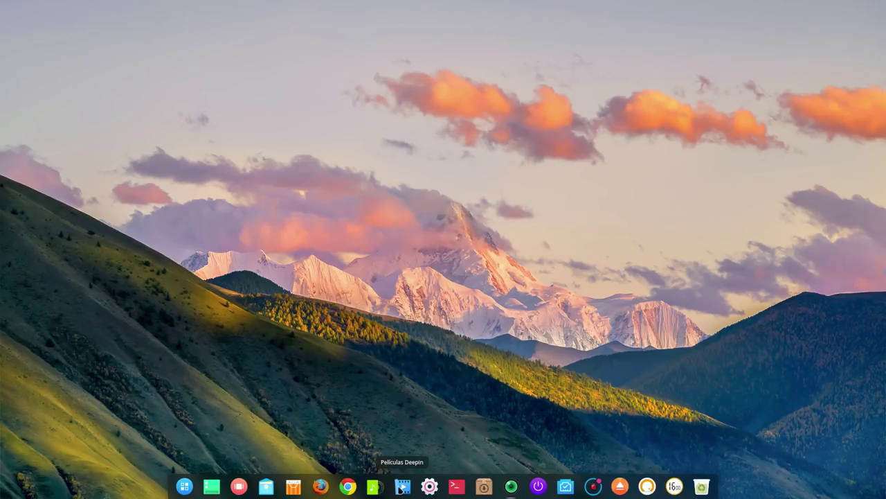
left_click(184, 486)
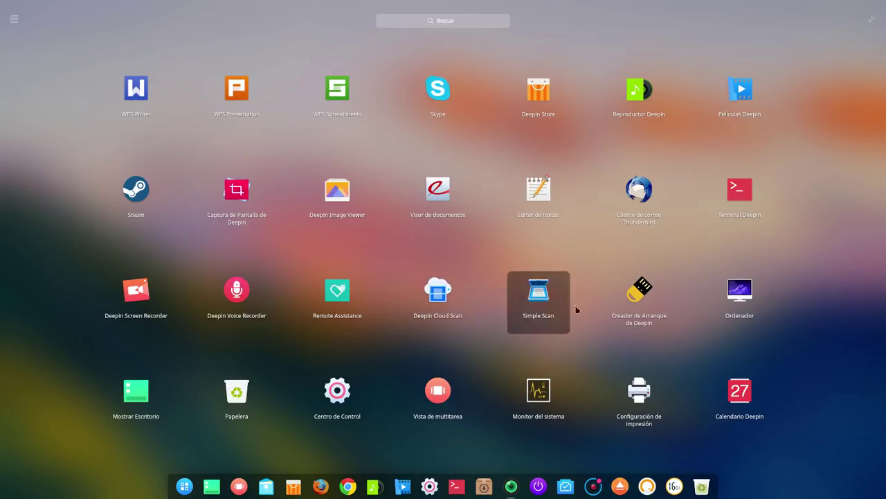
left_click(636, 299)
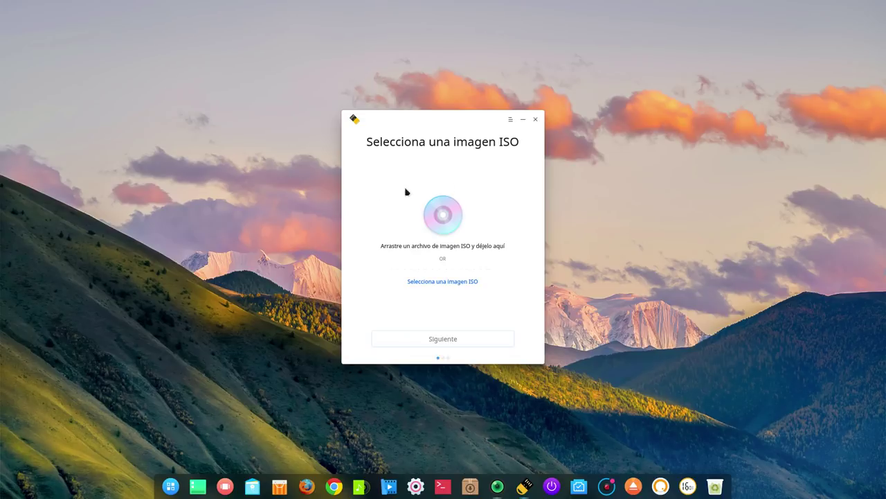
left_click(535, 119)
- Show the Ordenador location with its directories and internal disks from the launcher, and close the window
left_click(184, 486)
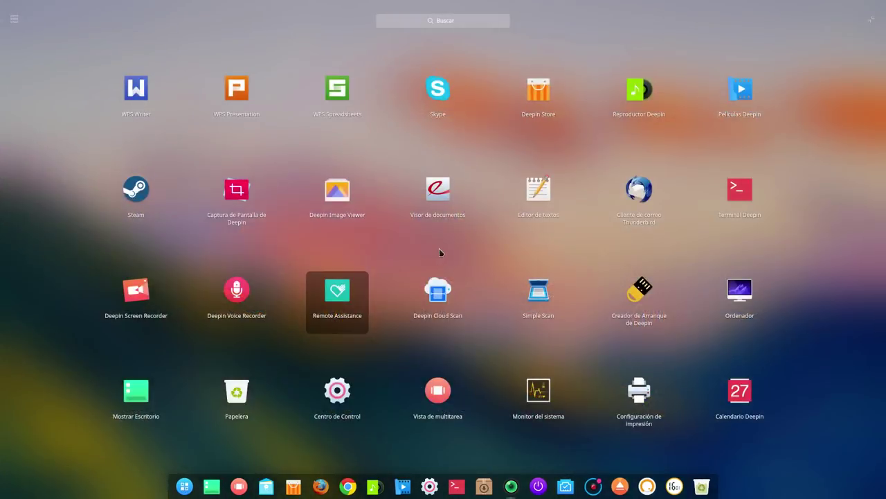
scroll(478, 305, "down", 1)
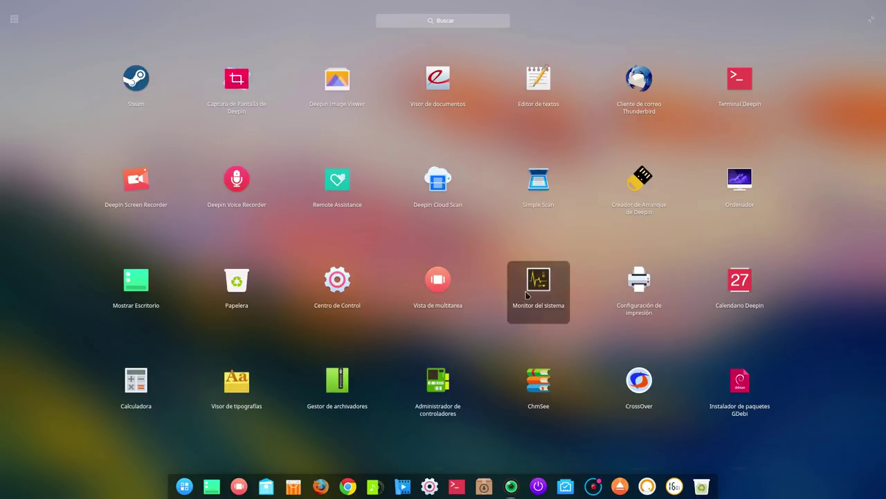
left_click(740, 193)
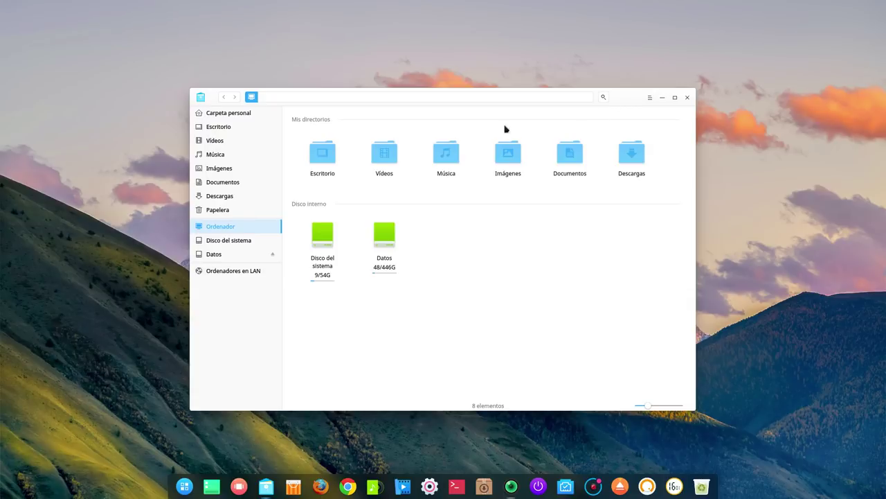
left_click(687, 97)
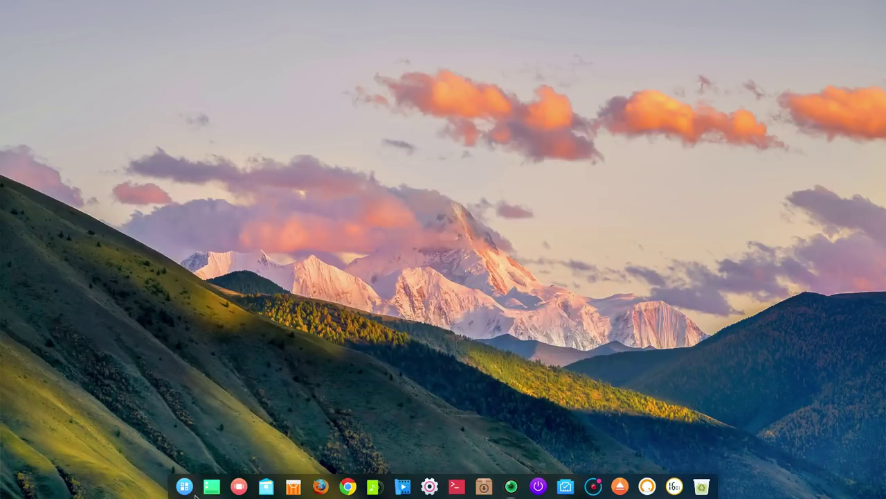
- Show the Deepin calendar application from the launcher, check its options, and close it
left_click(184, 486)
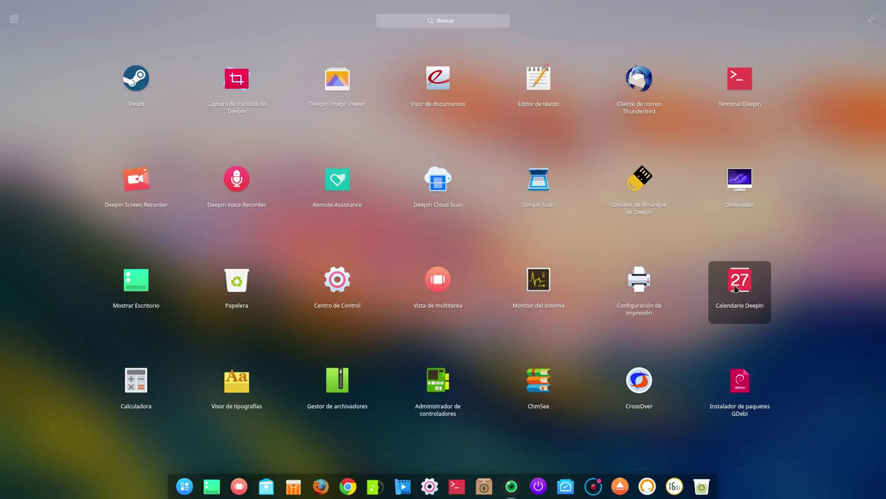
left_click(736, 289)
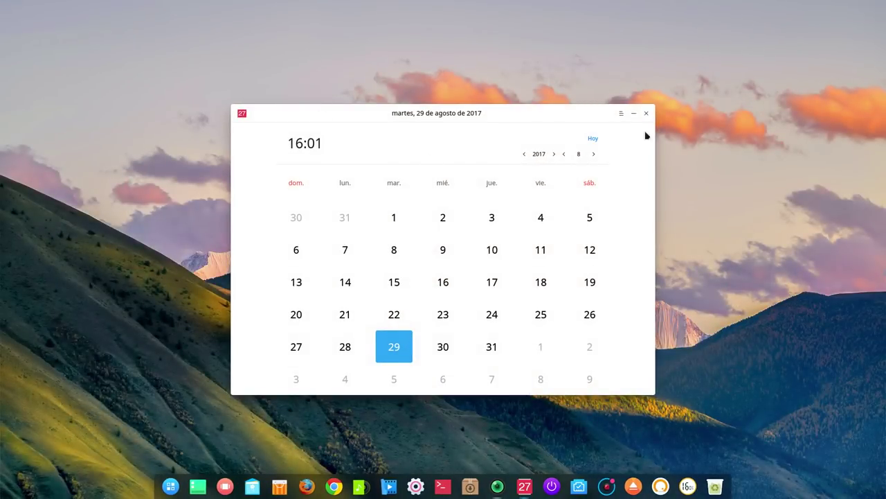
left_click(622, 114)
left_click(763, 181)
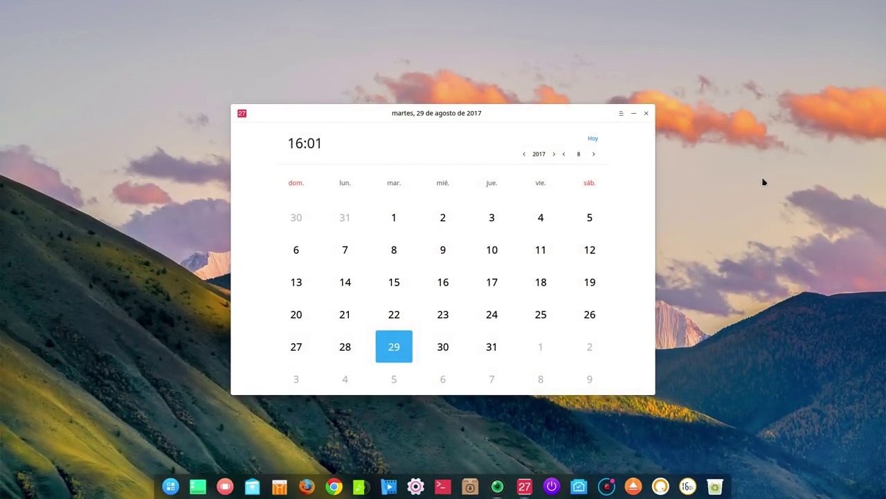
left_click(646, 113)
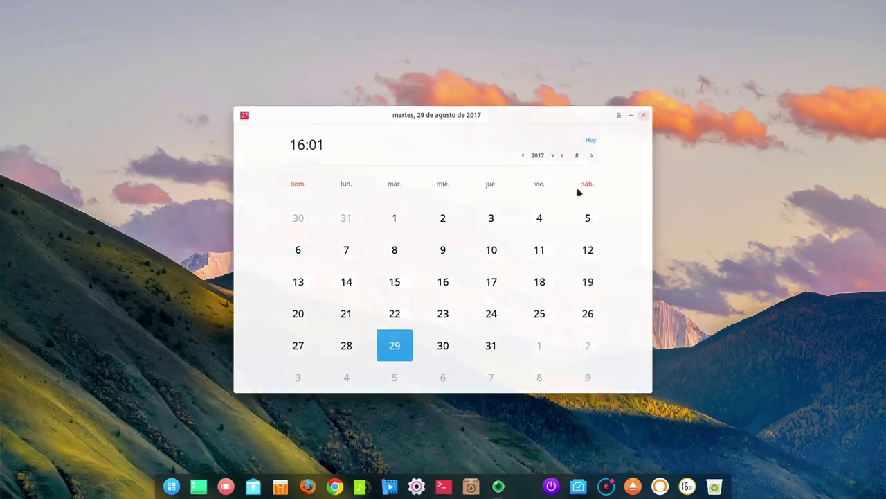
- Launch the calculator, switch it from basic to advanced mode, and close it
left_click(181, 488)
left_click(142, 383)
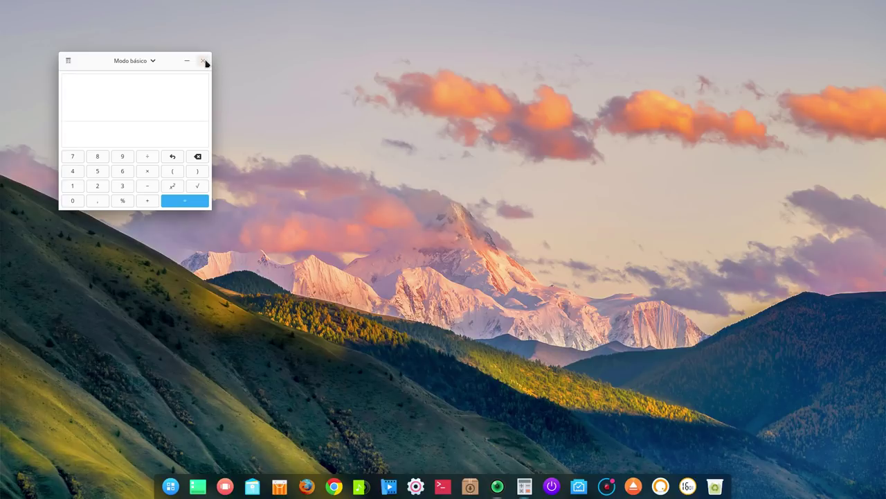
left_click(152, 63)
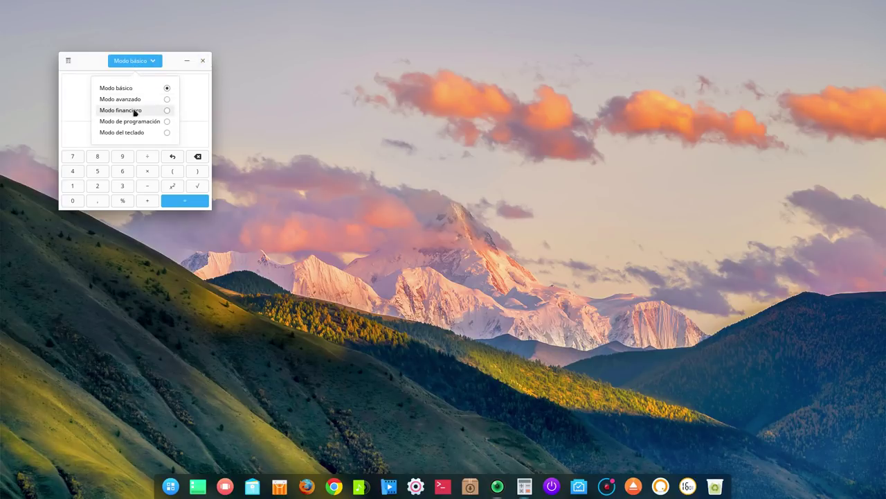
left_click(137, 101)
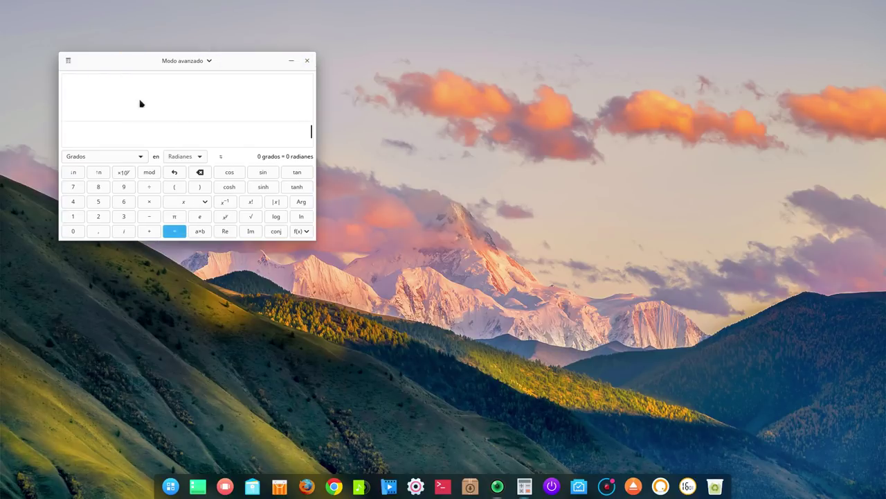
left_click(308, 62)
- Look through the remaining applications in the launcher, and show the home folder in the Deepin file manager before closing it
left_click(172, 486)
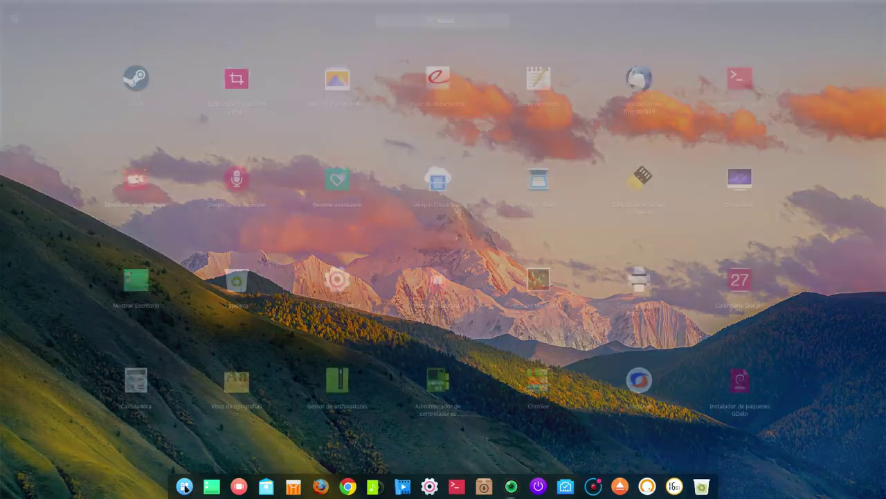
scroll(256, 389, "down", 2)
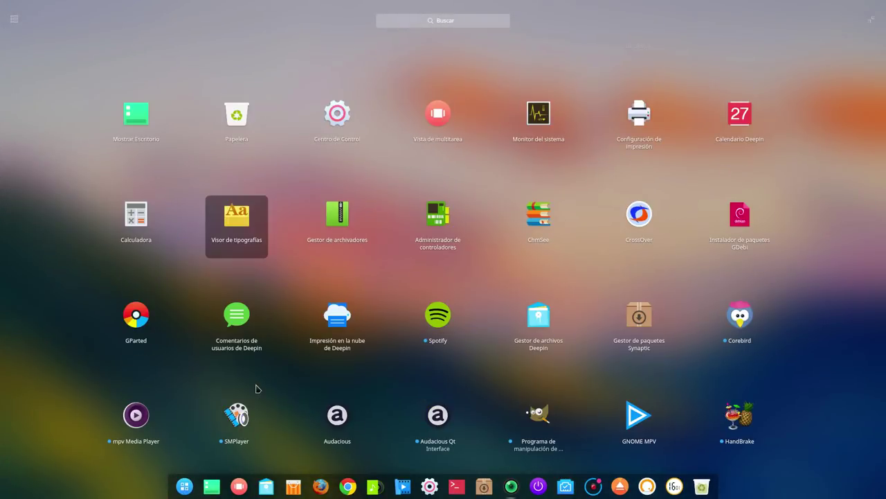
scroll(256, 389, "down", 1)
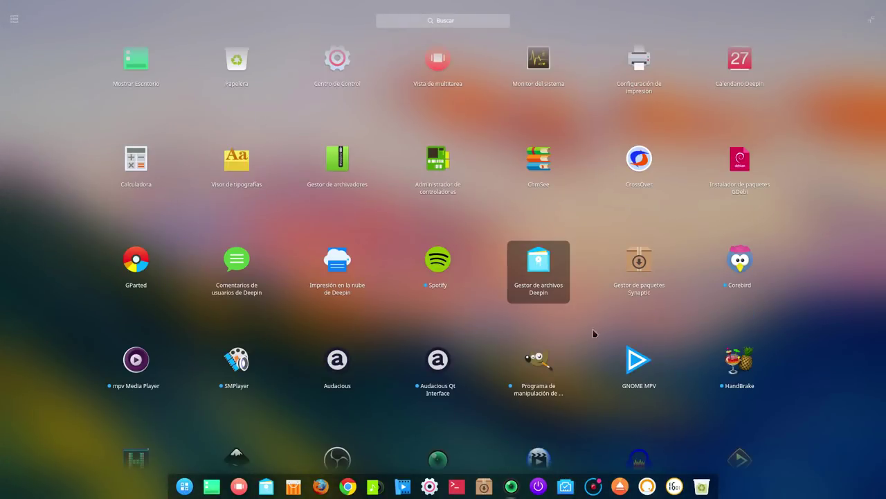
scroll(236, 367, "down", 2)
scroll(232, 366, "up", 4)
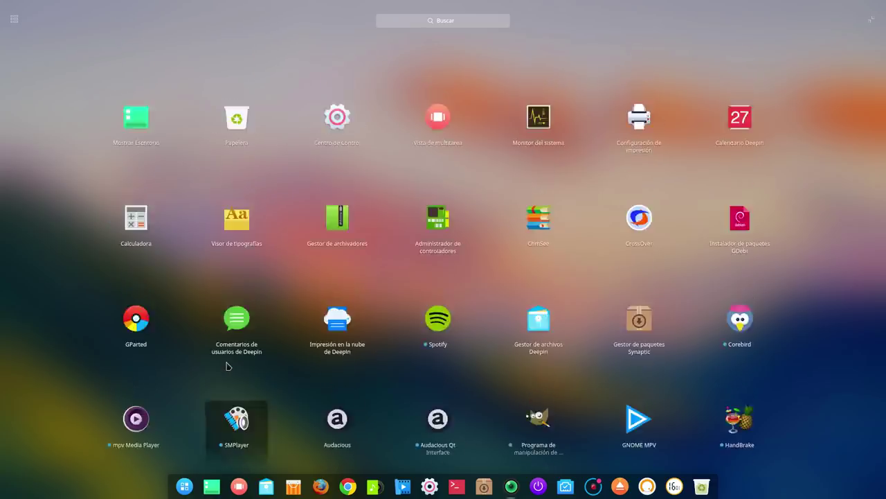
left_click(542, 379)
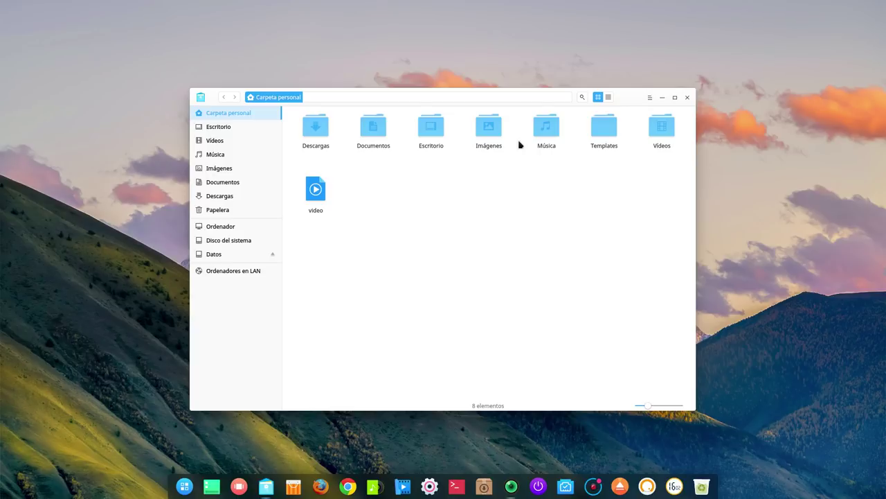
left_click(687, 97)
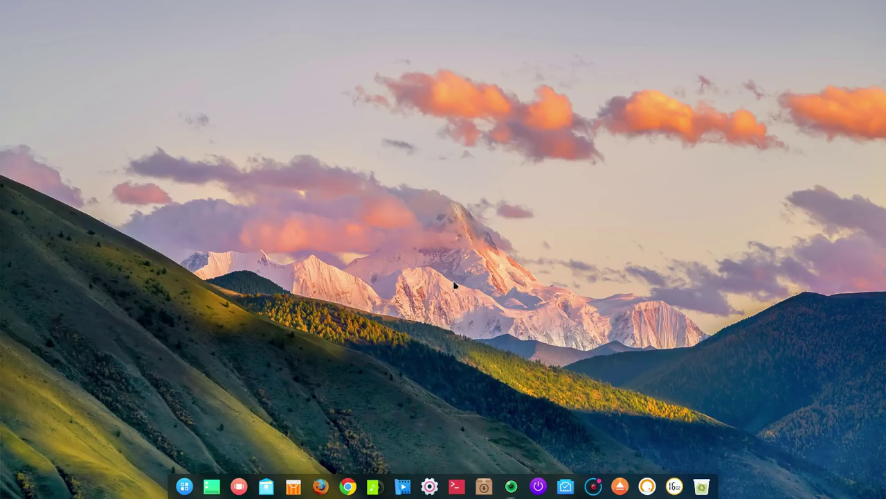
- Show the control center sidebar with its settings categories and sliders, and reveal the Bluetooth device list
left_click(430, 487)
left_click(731, 10)
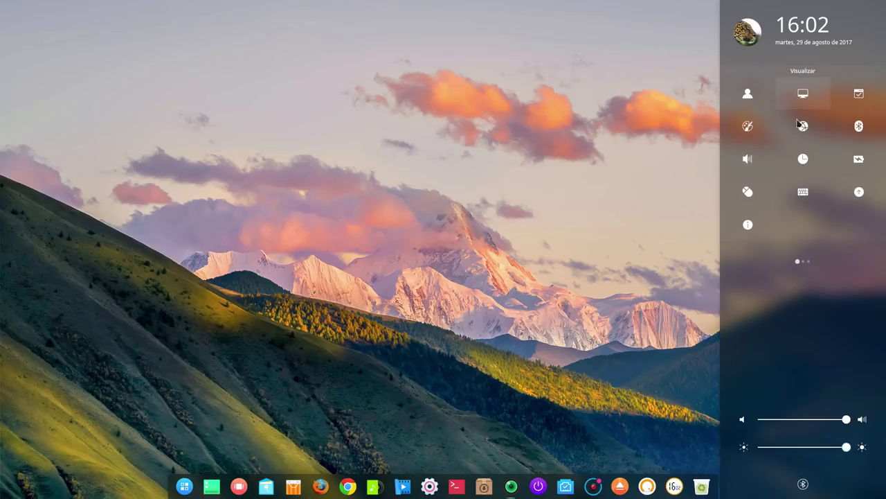
mouse_move(843, 257)
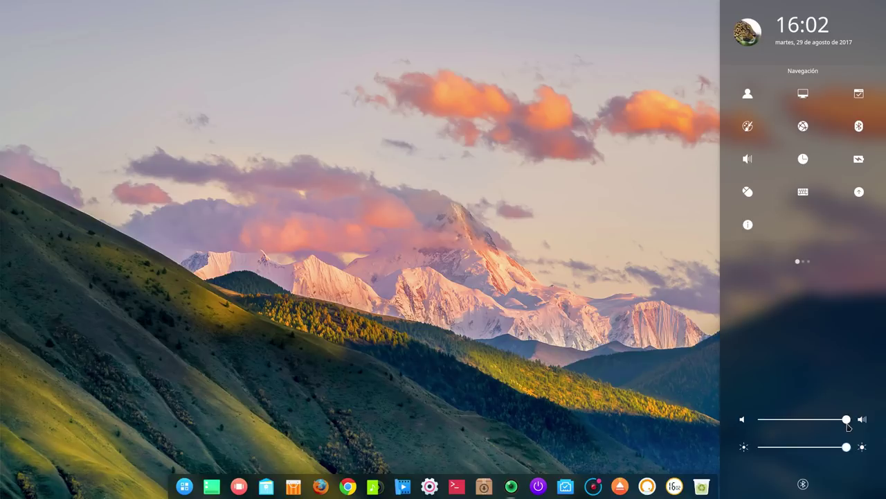
left_click(811, 475)
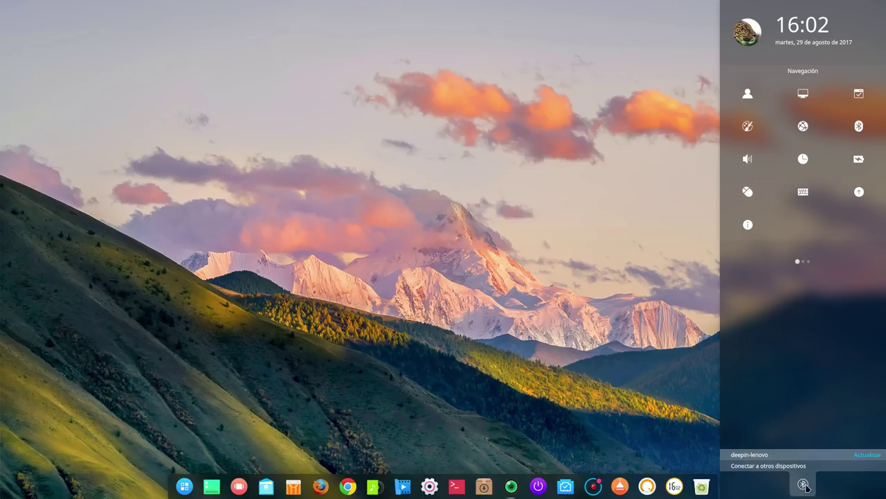
- View the control center's Barcelona weather page and its notifications page
left_click(840, 265)
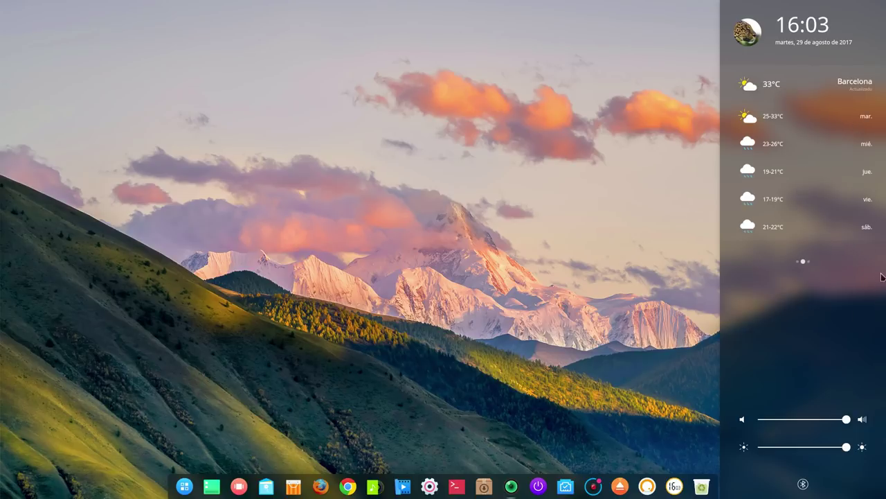
mouse_move(829, 269)
left_click(840, 262)
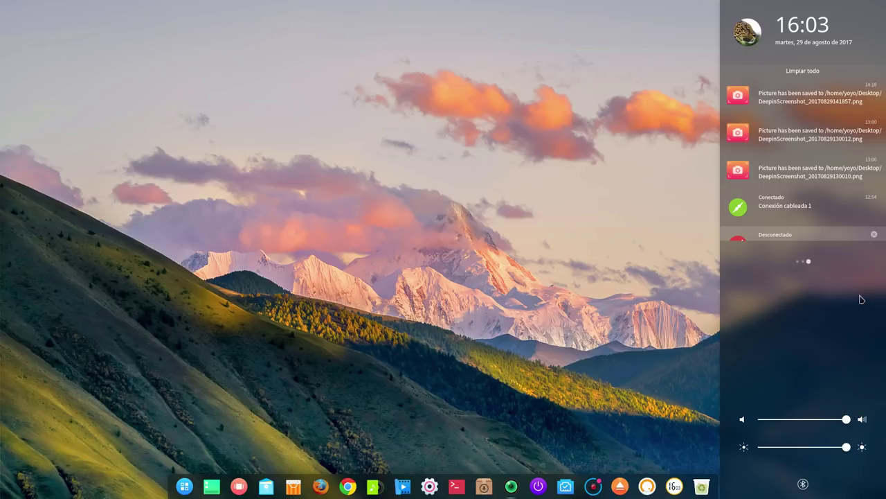
- Clear all system notifications and return to the control center's settings navigation page
left_click(803, 72)
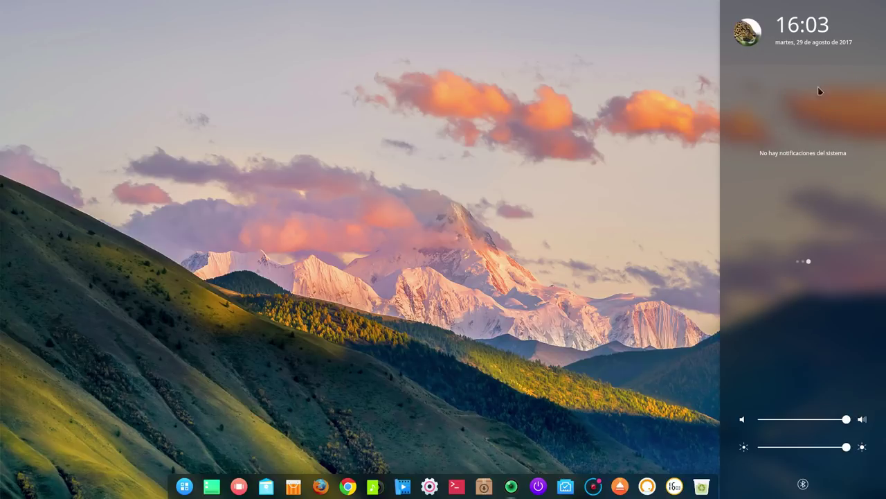
left_click(766, 265)
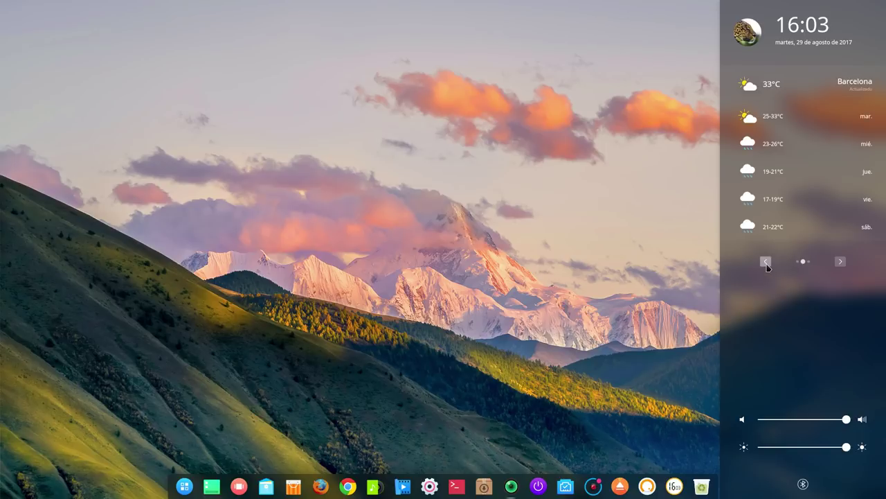
left_click(767, 265)
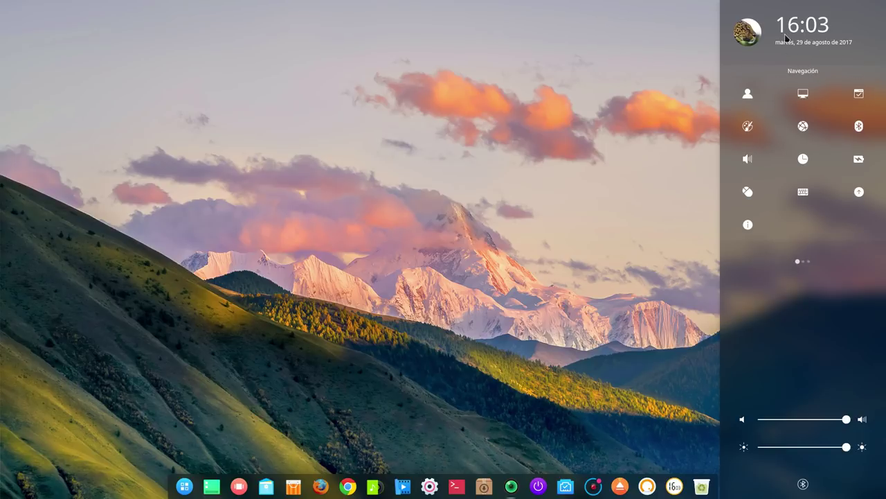
- Open the full settings list and view the user account's avatar, password and automatic login options
left_click(748, 99)
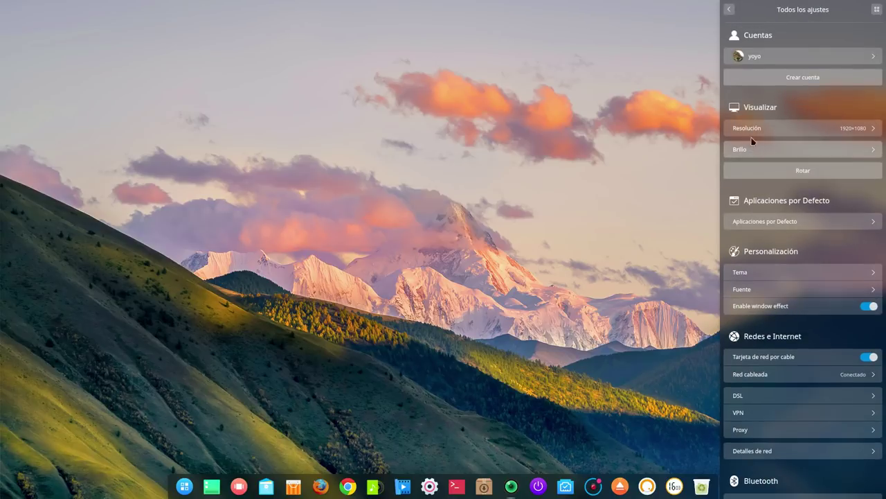
left_click(775, 61)
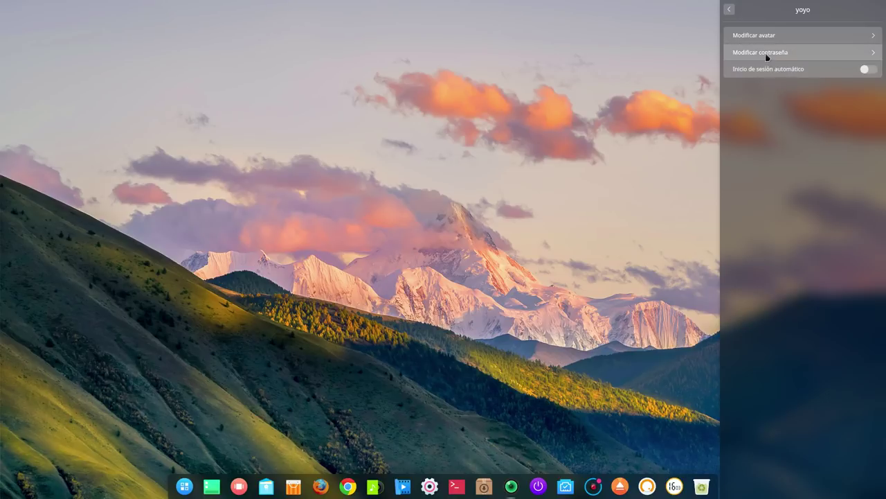
left_click(730, 12)
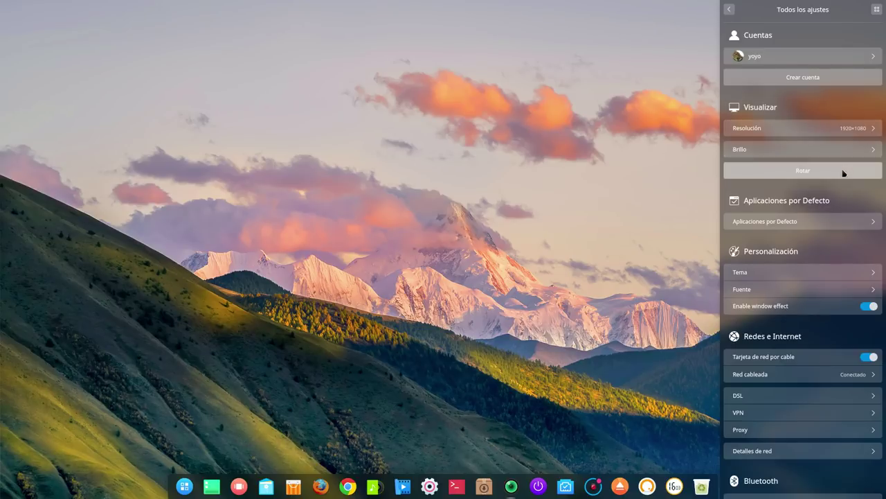
- Set Reproductor Deepin as the default music application and Películas Deepin as the default video application
scroll(790, 256, "down", 3)
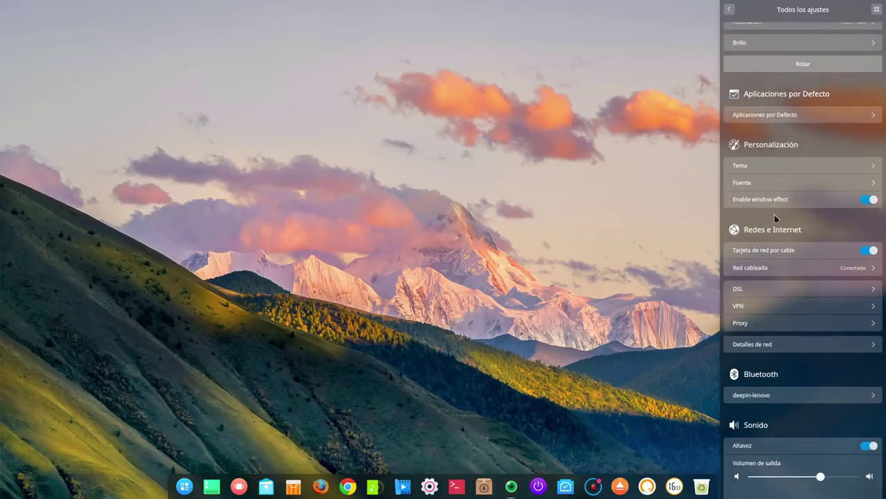
left_click(796, 115)
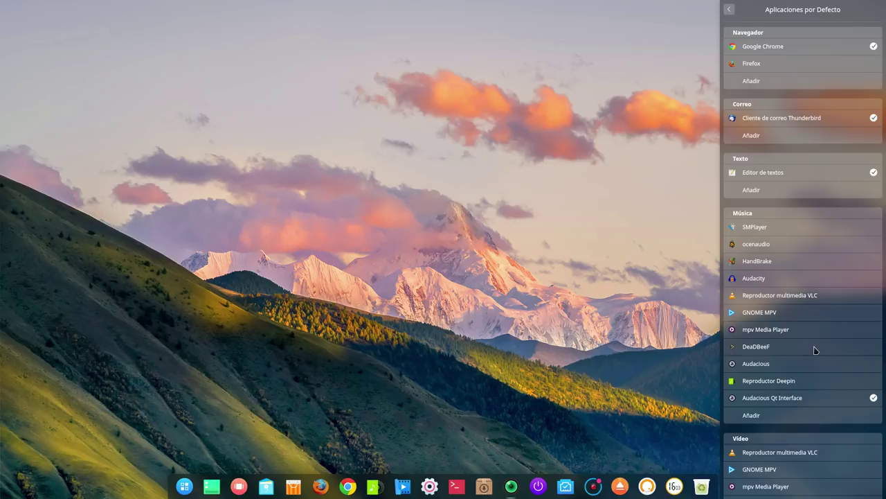
left_click(772, 383)
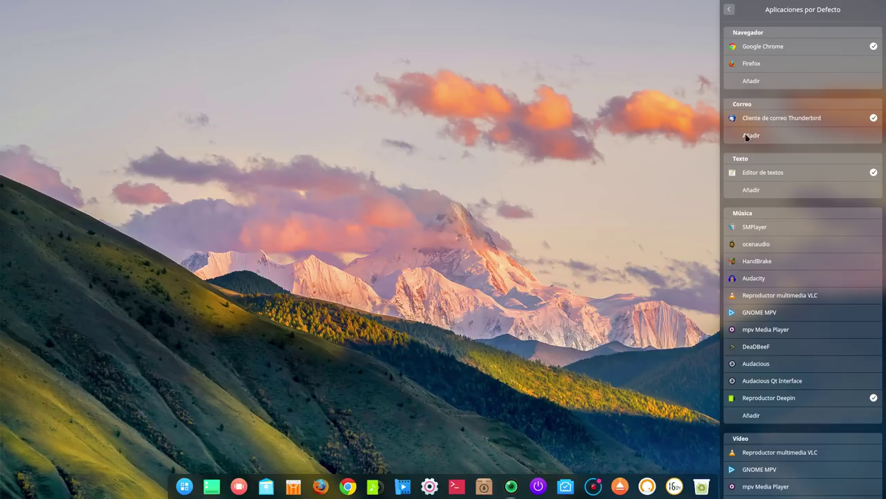
scroll(786, 250, "down", 5)
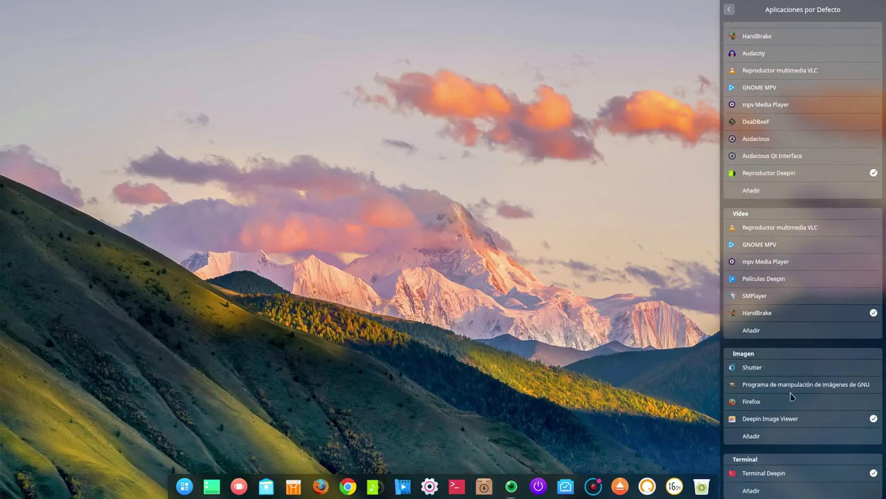
left_click(761, 279)
left_click(729, 9)
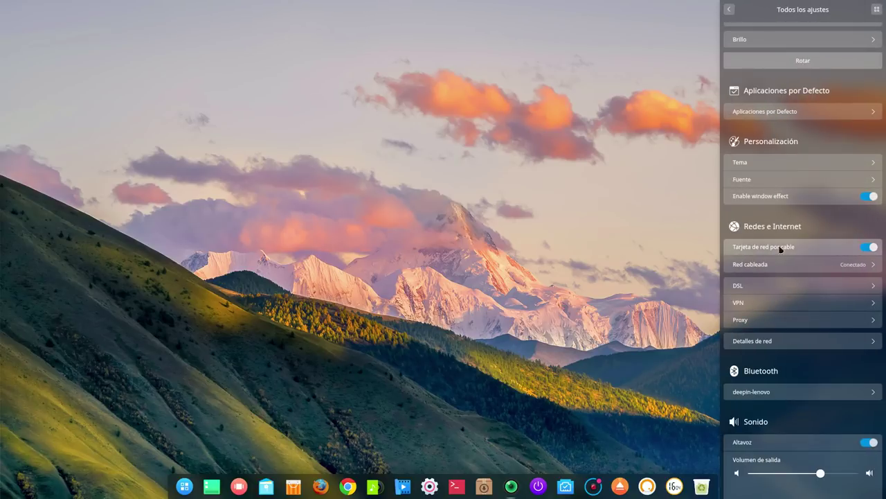
- Look through the available window, icon and cursor themes in the personalization settings
left_click(766, 166)
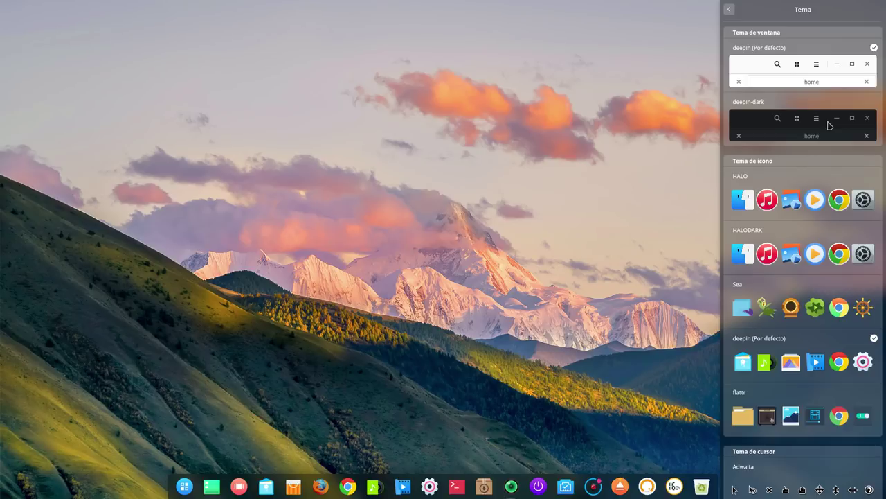
scroll(781, 401, "down", 5)
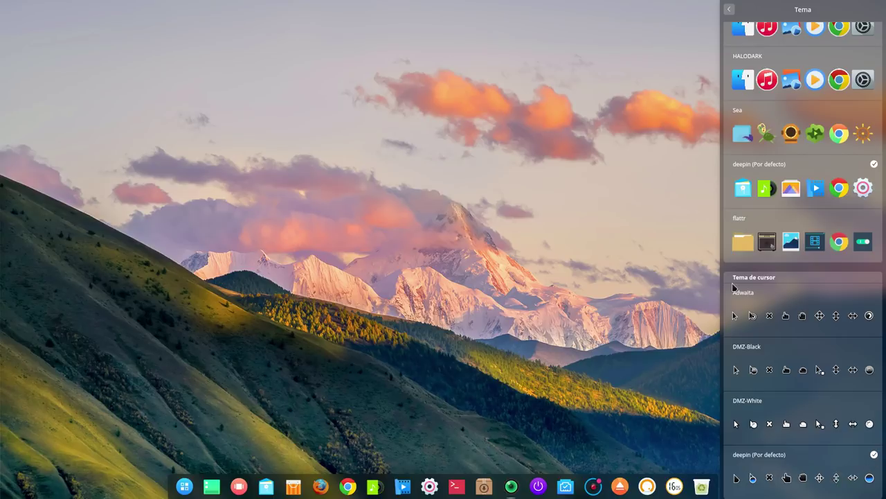
scroll(783, 334, "up", 3)
scroll(884, 163, "up", 1)
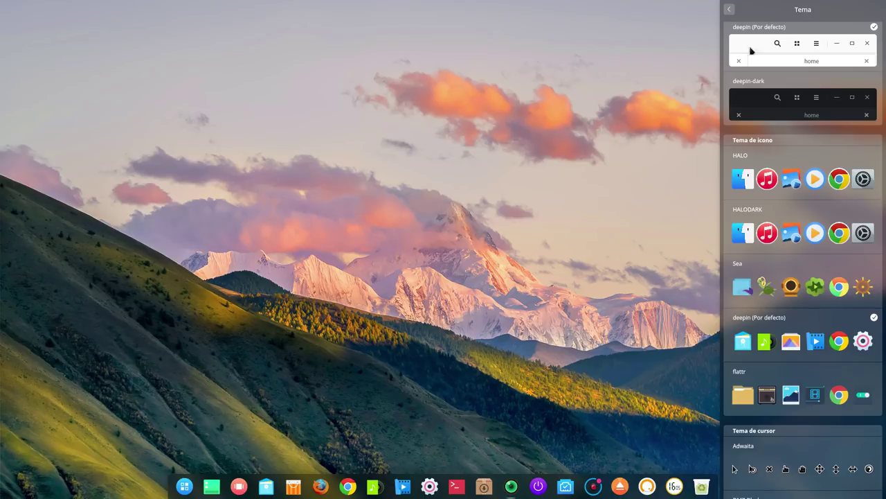
left_click(729, 10)
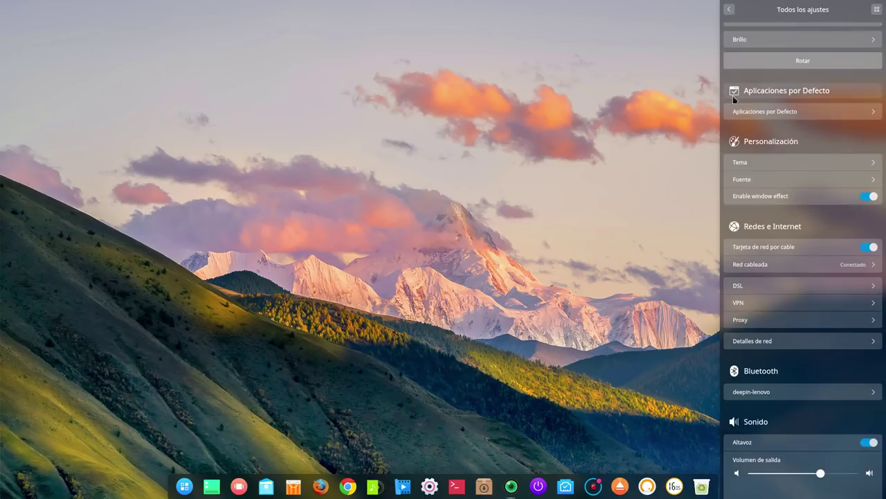
- View the wired network connection list, and examine the sound settings including the advanced output and input devices
left_click(783, 264)
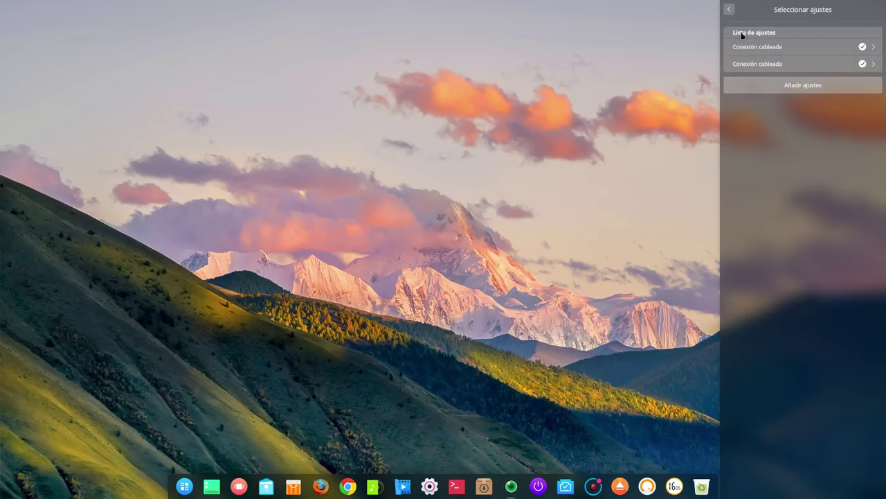
left_click(728, 10)
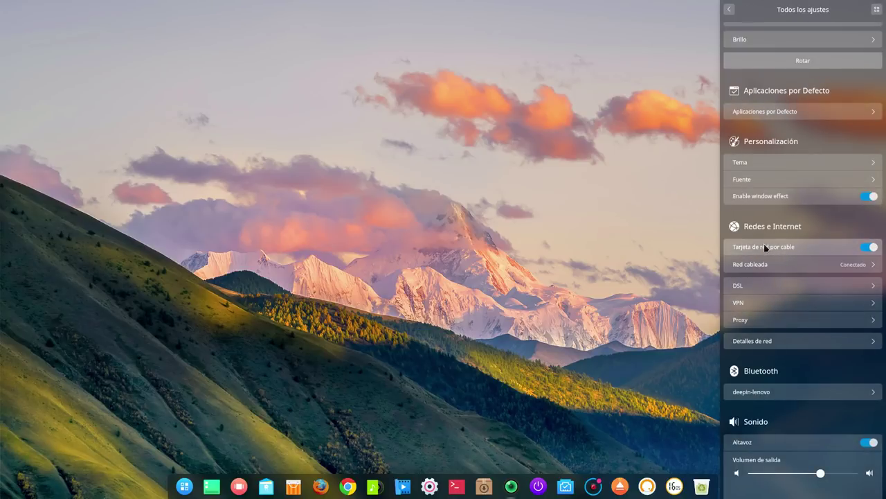
scroll(766, 230, "down", 5)
scroll(765, 227, "down", 3)
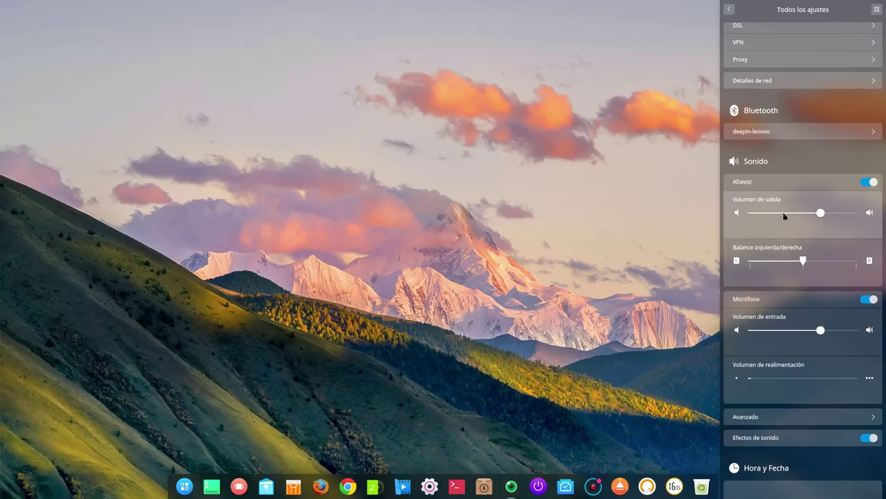
scroll(772, 218, "down", 2)
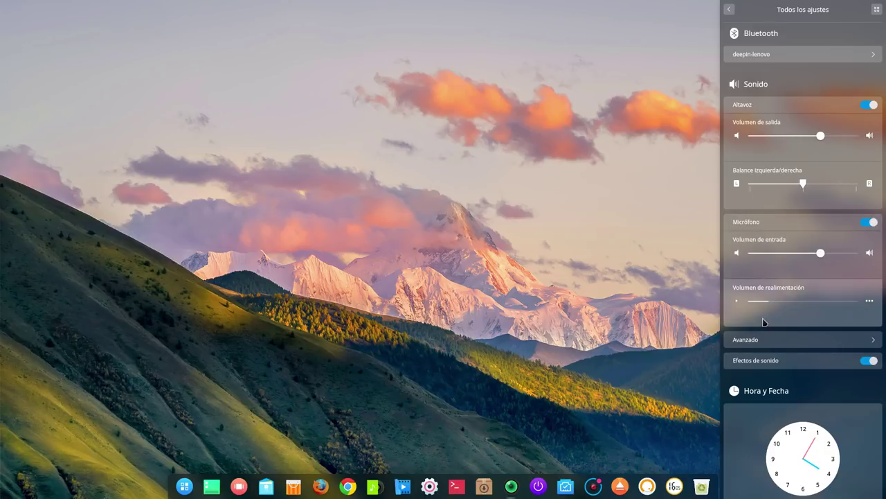
left_click(756, 340)
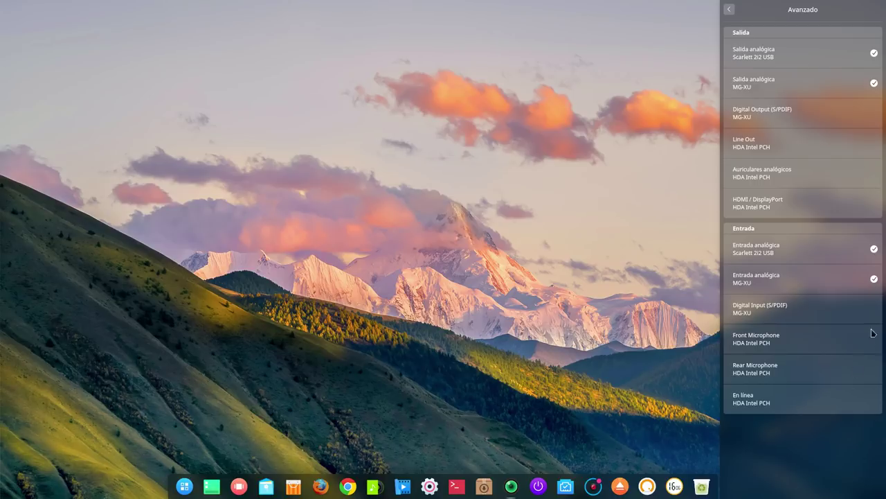
left_click(727, 17)
- Review the date and time, power management and mouse settings, and try out the double-click test
scroll(767, 198, "down", 3)
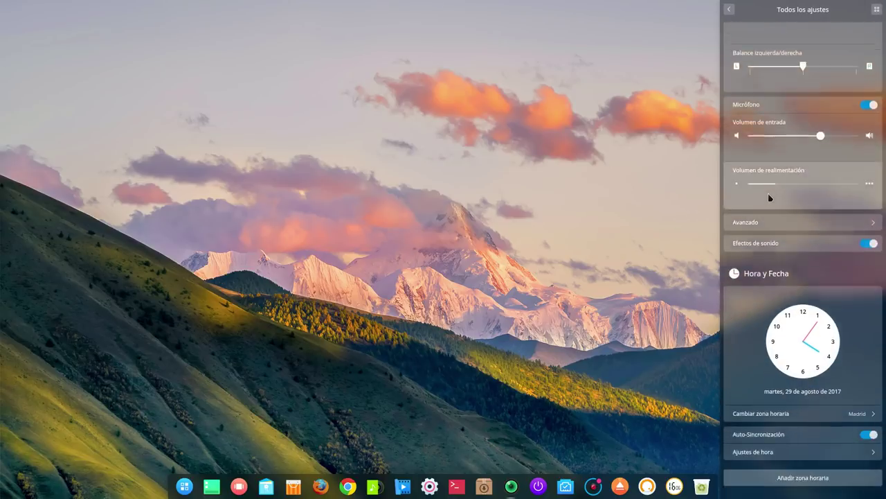
scroll(768, 198, "down", 5)
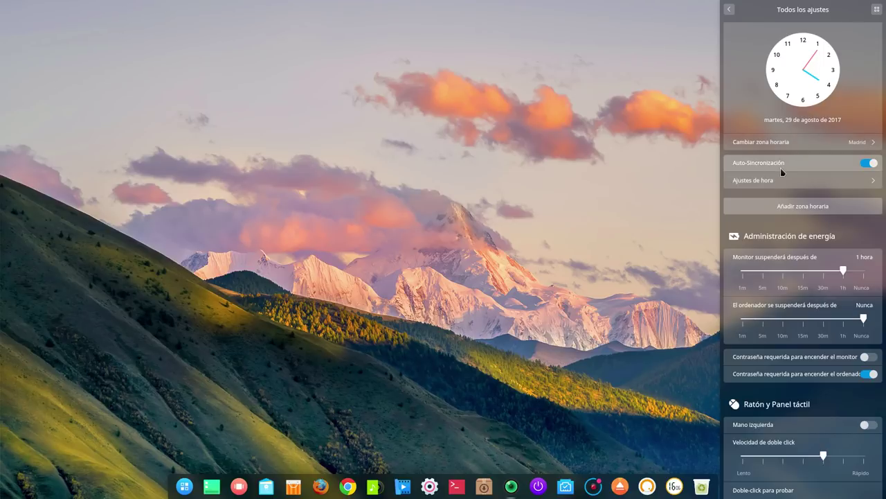
scroll(784, 178, "down", 2)
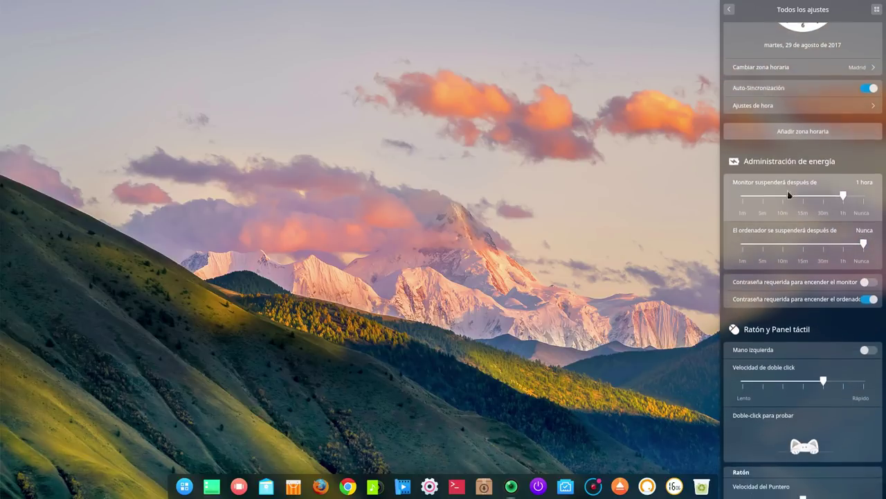
scroll(790, 174, "down", 3)
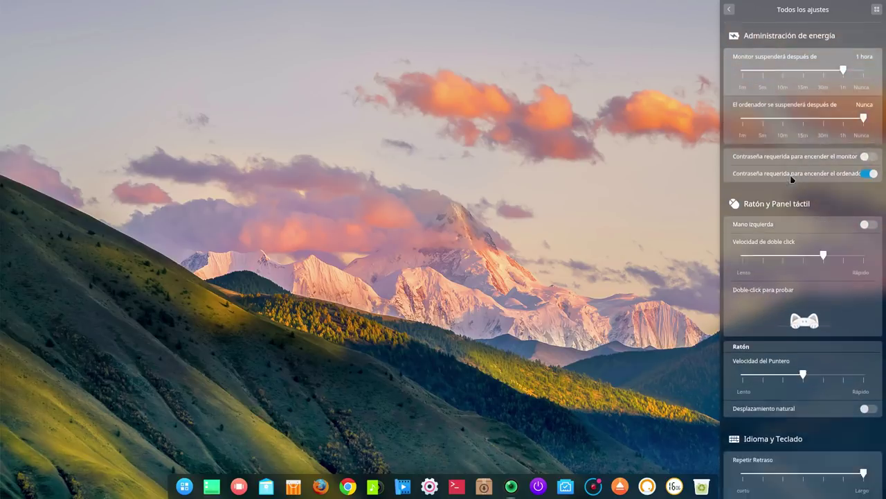
scroll(790, 174, "down", 2)
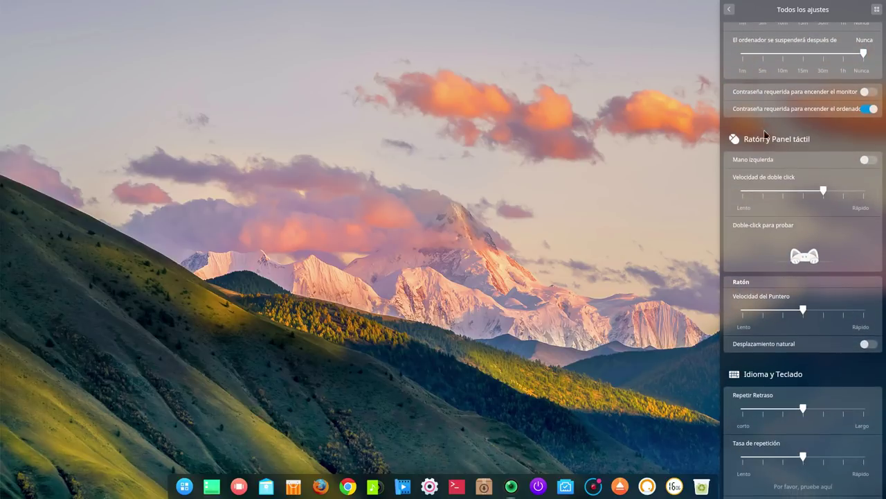
double_click(805, 257)
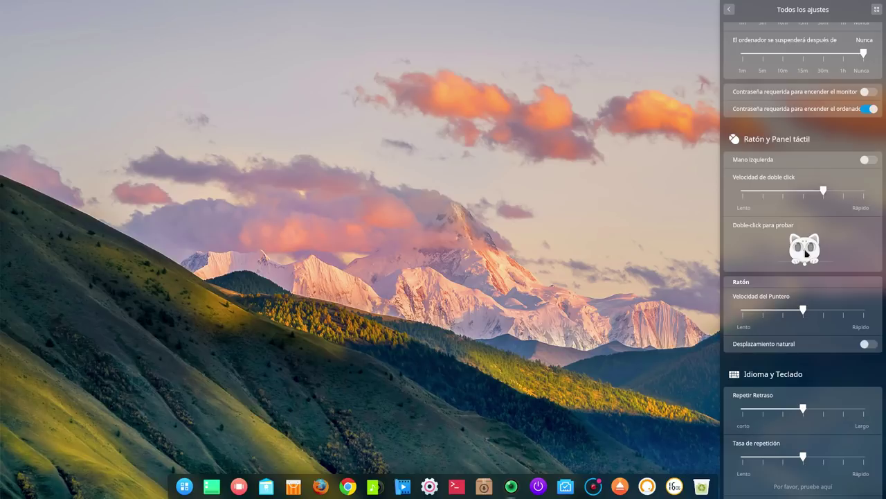
double_click(817, 249)
double_click(820, 252)
- Review the language and keyboard settings, including the keyboard layout options and the list of system languages
scroll(792, 239, "down", 3)
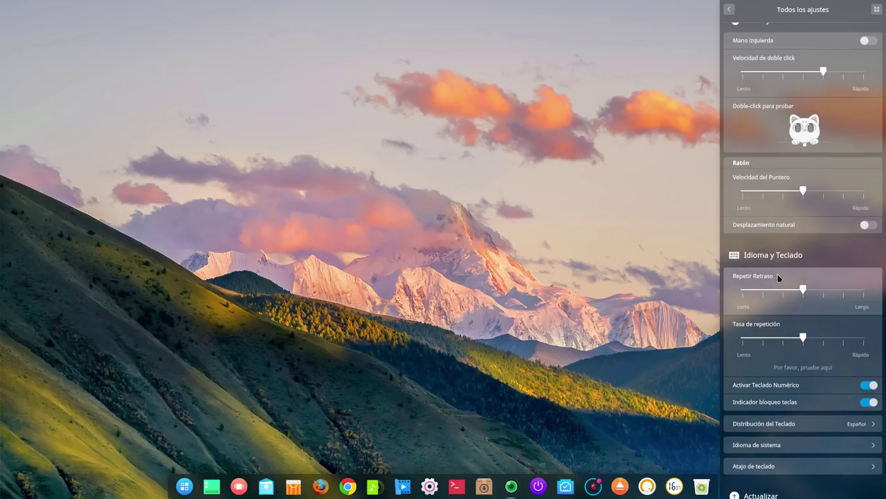
scroll(778, 280, "down", 2)
left_click(778, 348)
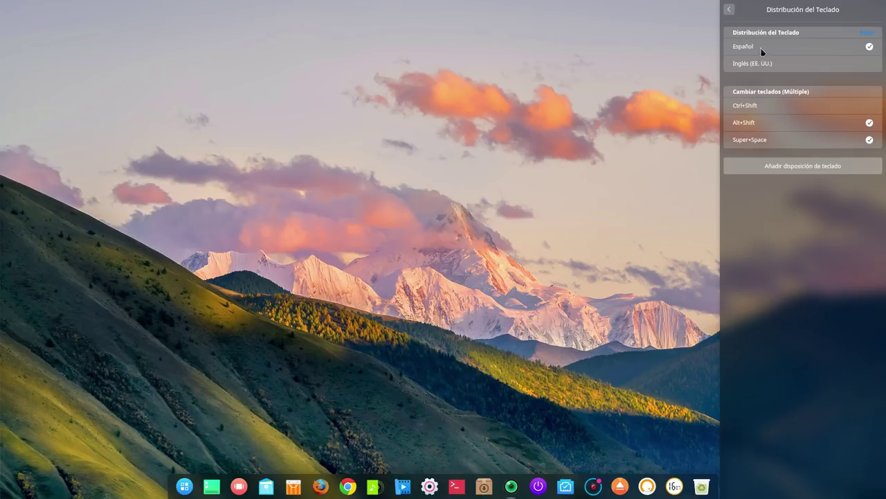
left_click(729, 9)
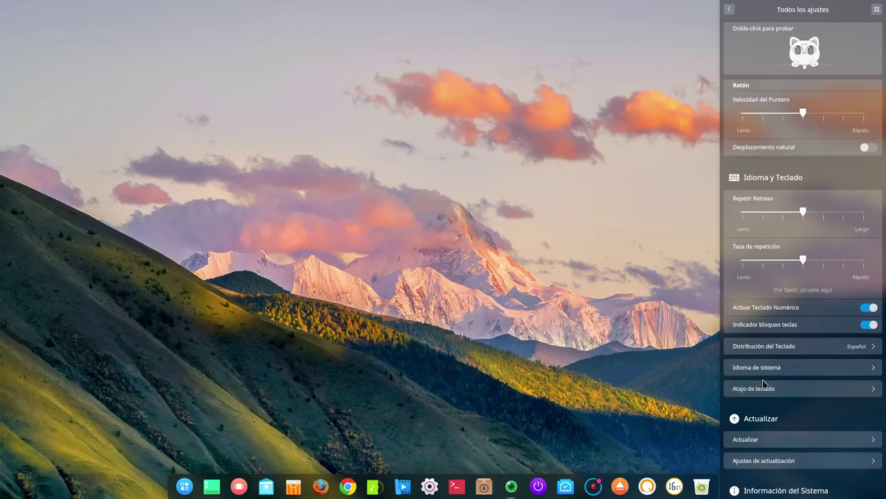
scroll(783, 360, "down", 2)
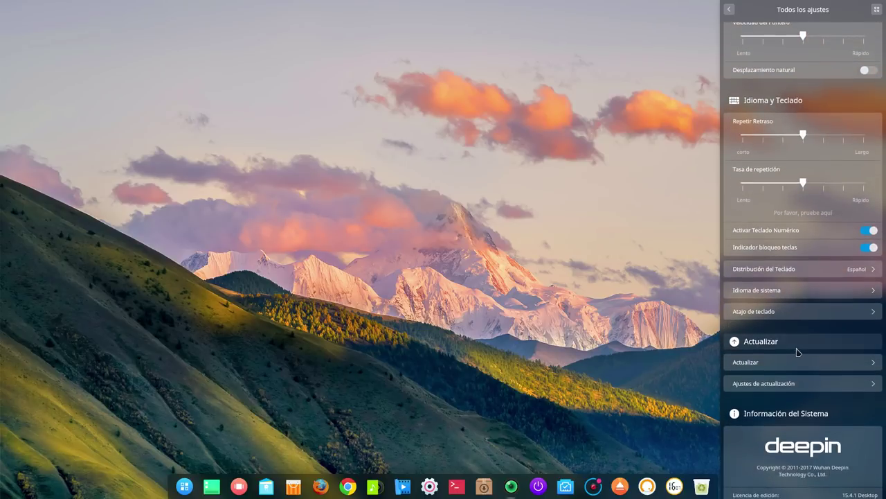
left_click(774, 293)
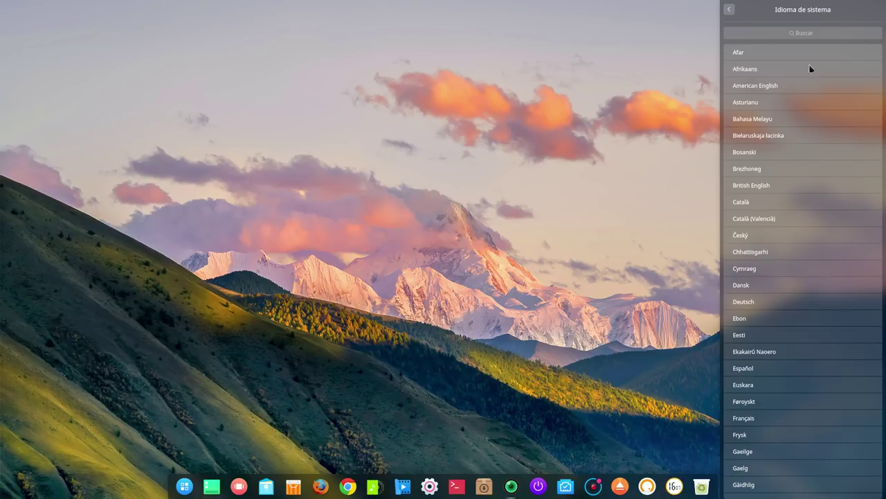
left_click(730, 9)
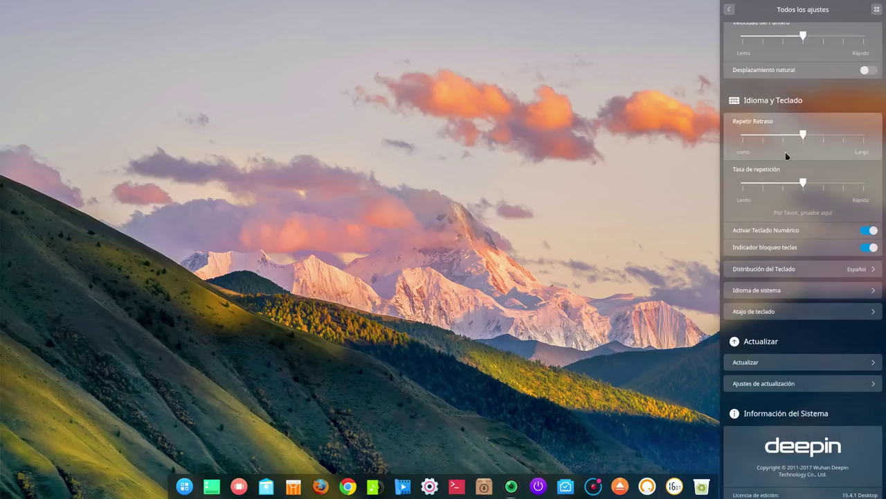
- View the system information and update settings, and show the list of available update mirrors
scroll(809, 247, "down", 2)
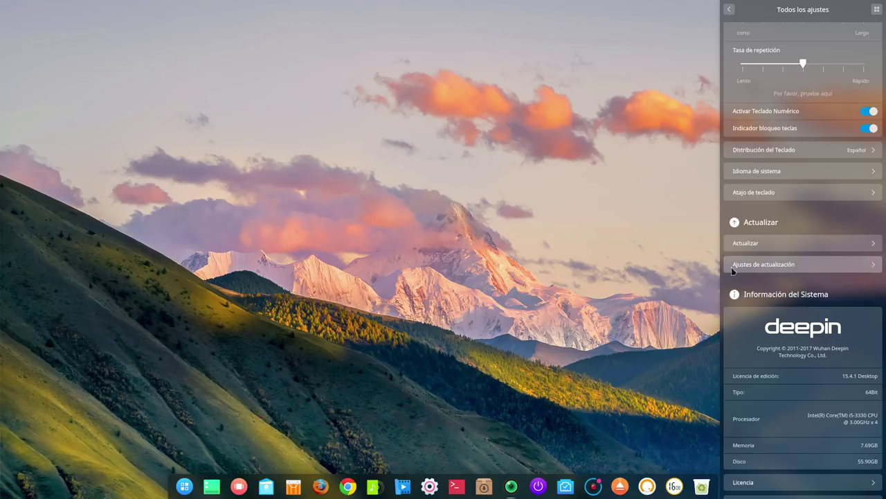
left_click(752, 264)
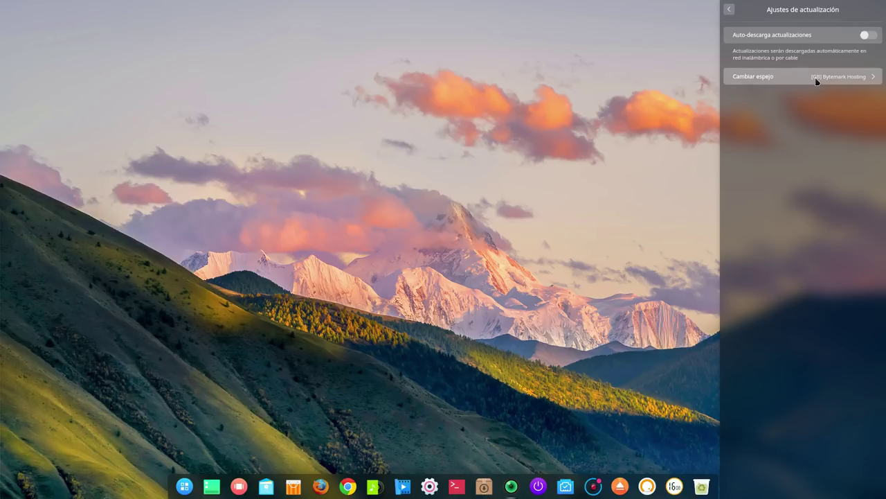
left_click(753, 80)
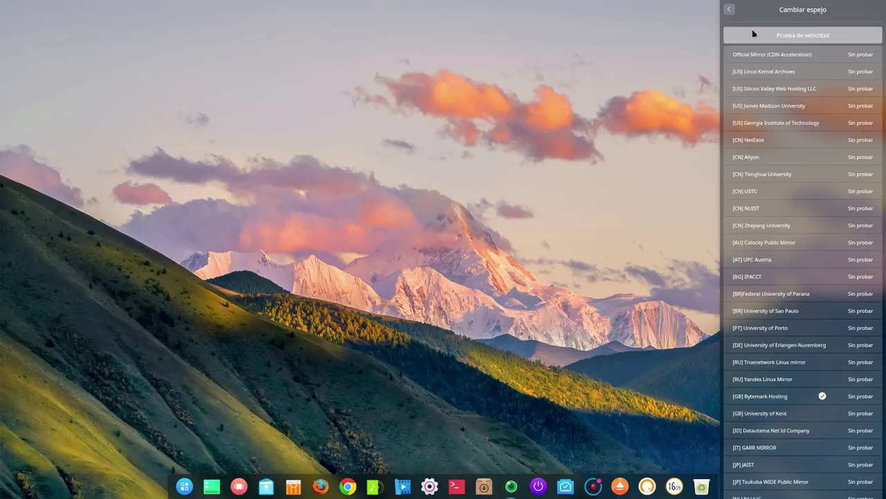
- Go back from the update mirror list to the end of the system information section, and close the control center
left_click(728, 9)
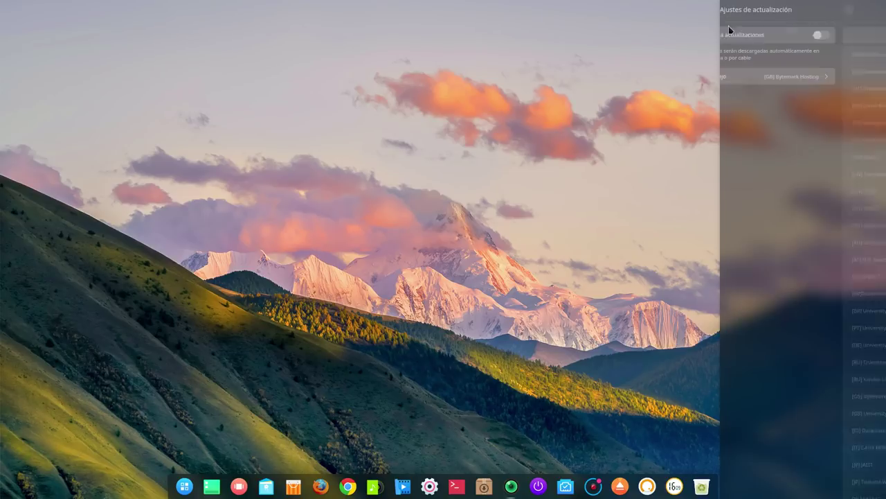
left_click(729, 9)
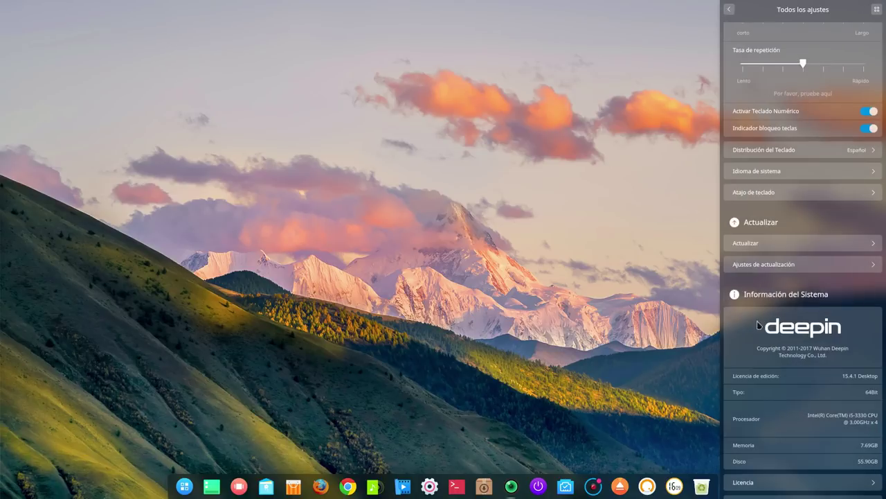
scroll(767, 315, "down", 1)
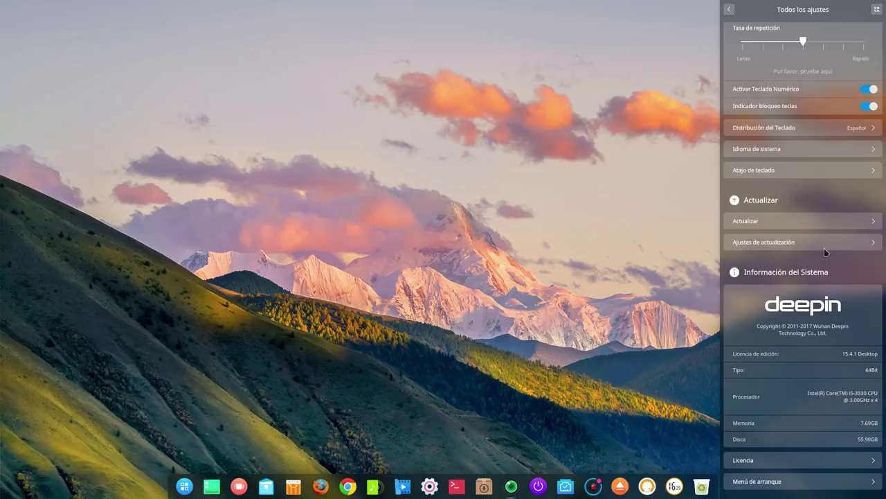
left_click(681, 187)
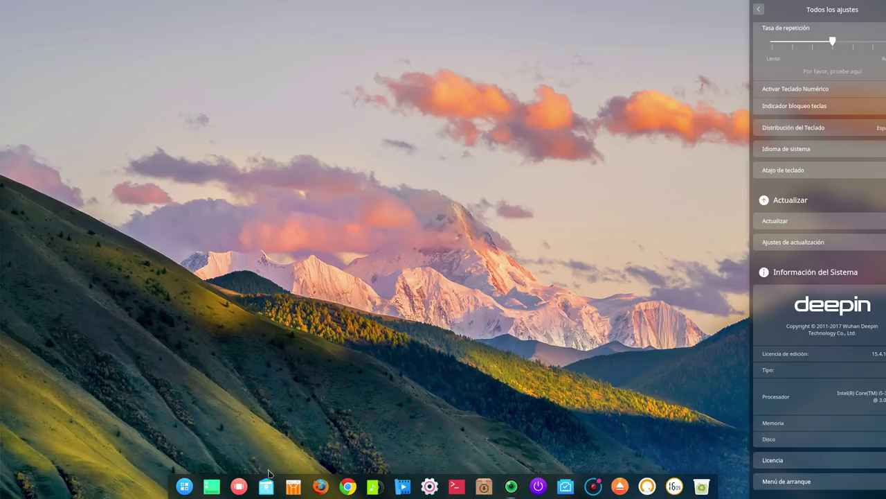
left_click(258, 374)
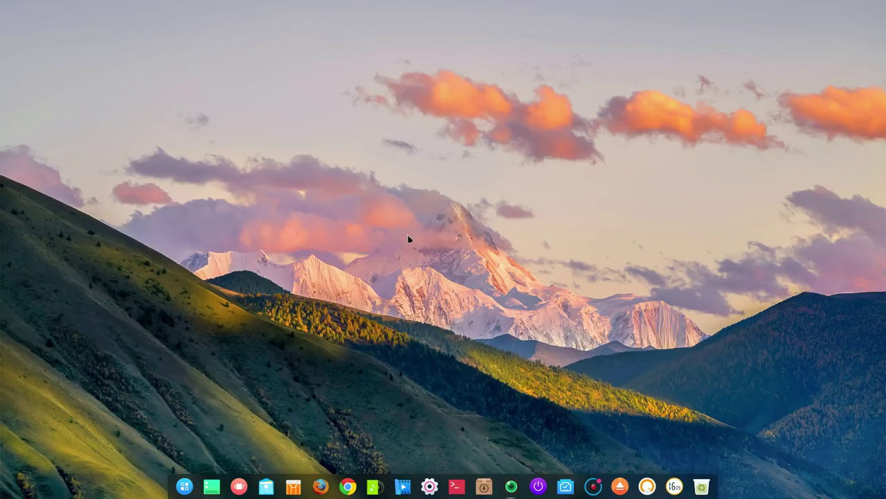
- Show the personal folder in the file manager and close its window
left_click(267, 488)
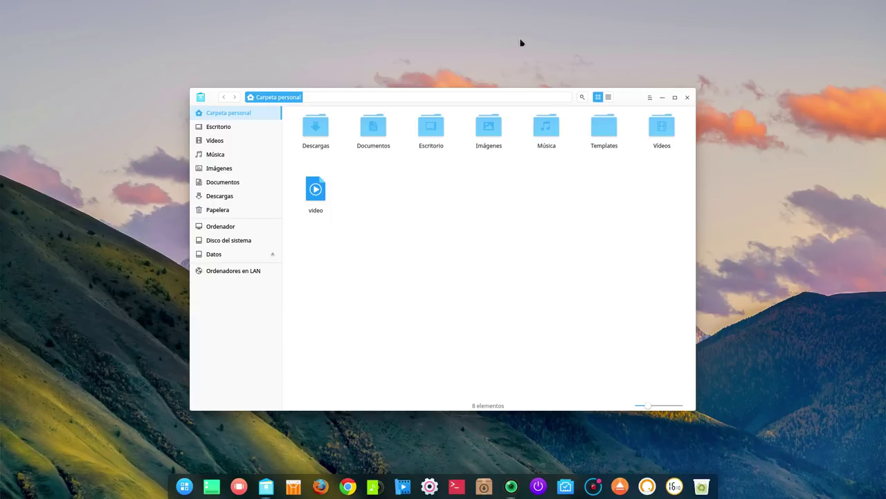
left_click(687, 98)
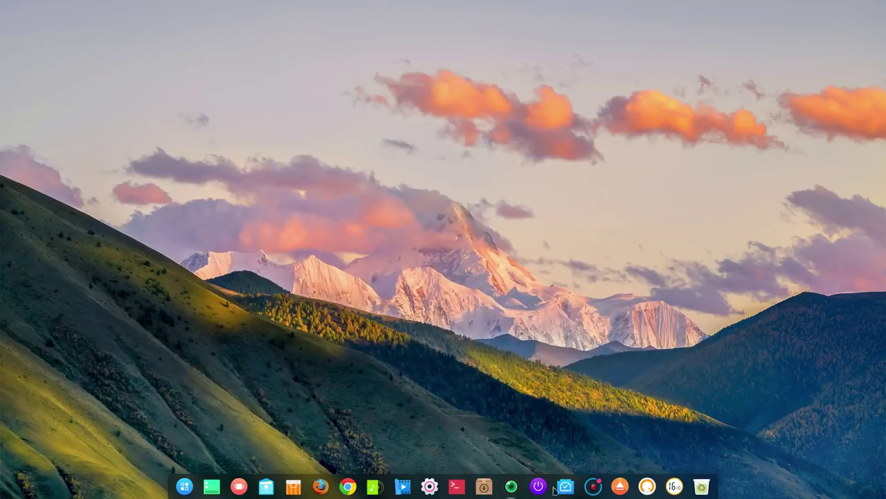
- Reopen the control center, look through all settings, switch them to the icon grid view, and close it
left_click(429, 486)
left_click(446, 265)
left_click(429, 486)
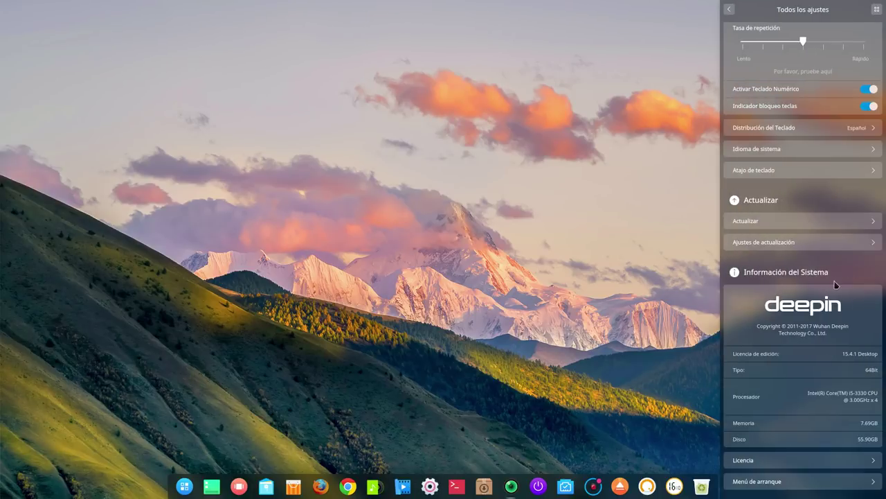
scroll(840, 280, "down", 10)
scroll(840, 280, "up", 10)
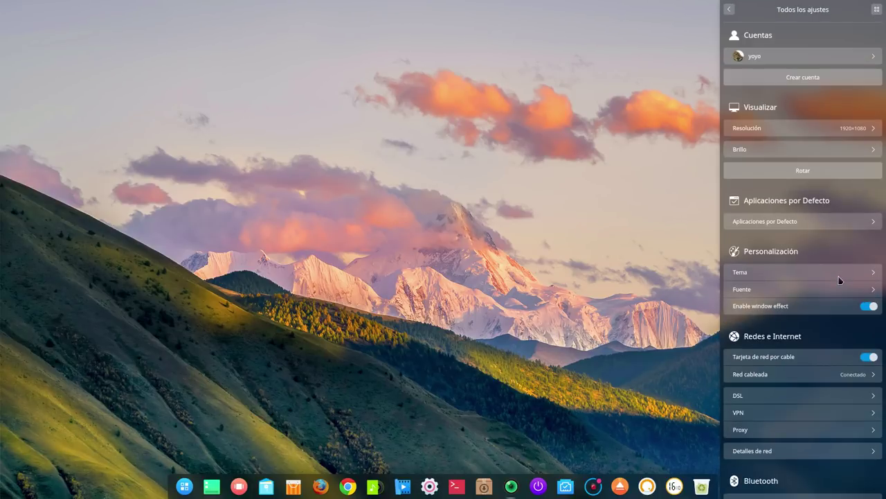
left_click(876, 9)
left_click(510, 190)
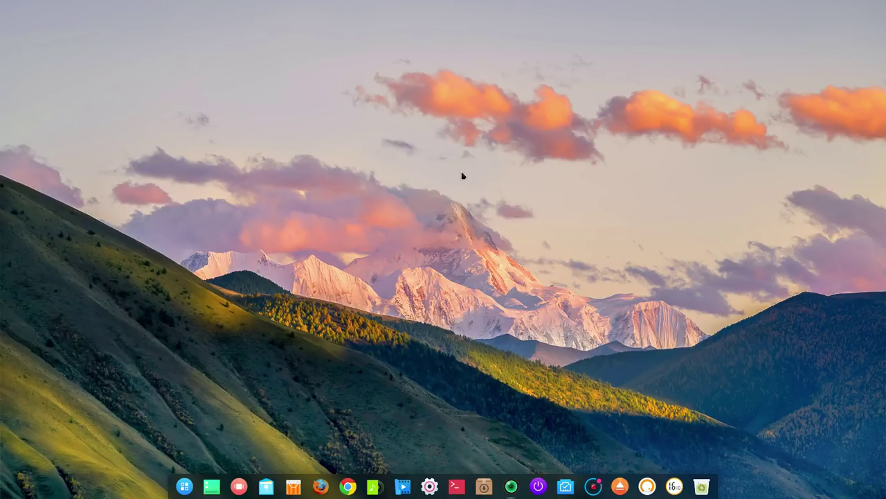
- Open the deepin store, move its window near the upper edge of the desktop, and enlarge it to show five apps per row
left_click(268, 487)
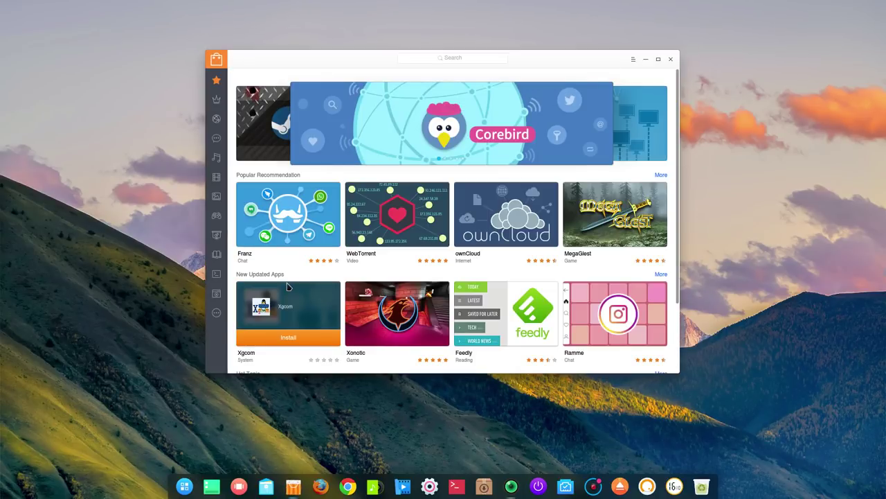
left_click_drag(299, 56, 206, 9)
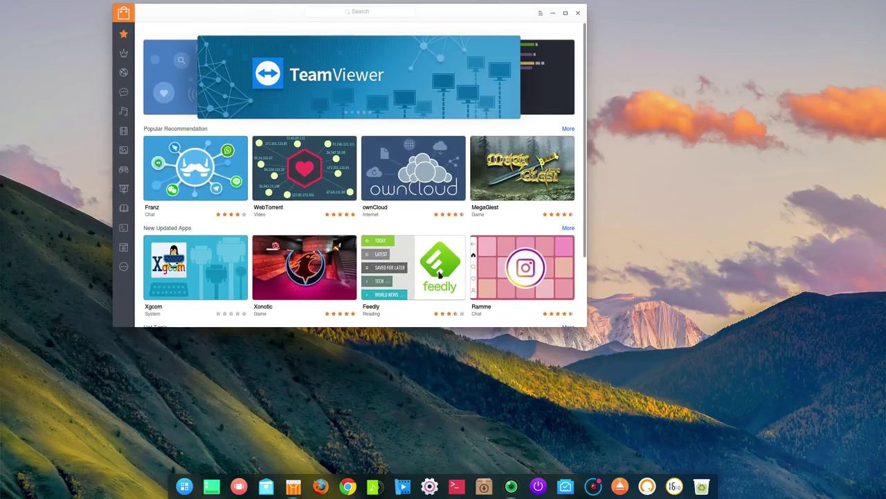
left_click_drag(582, 323, 720, 421)
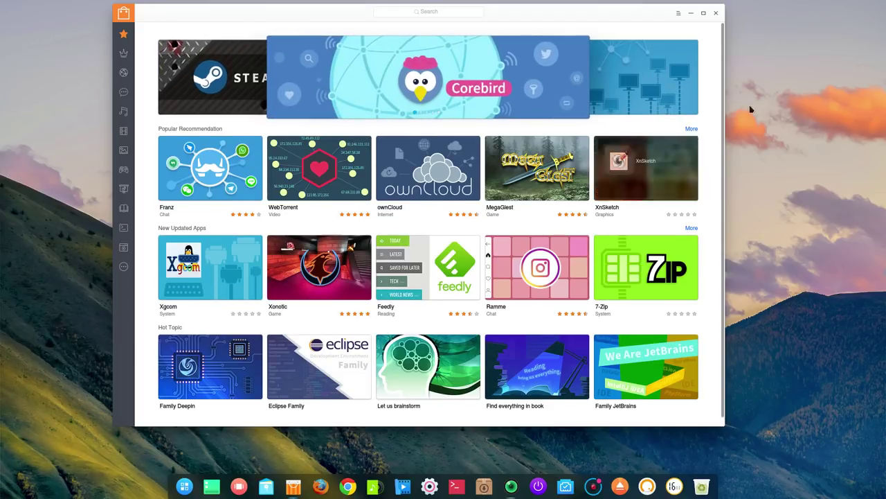
- Show the control center's icon grid beside the store, and close both
left_click(430, 486)
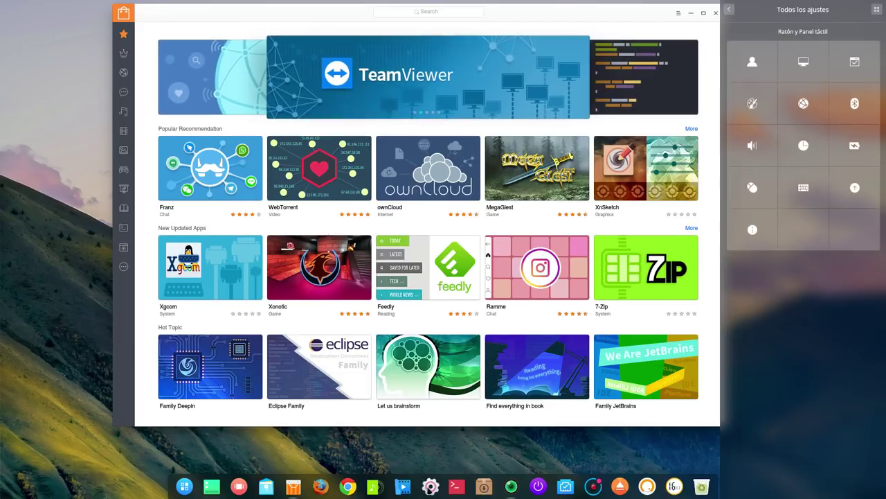
left_click(41, 208)
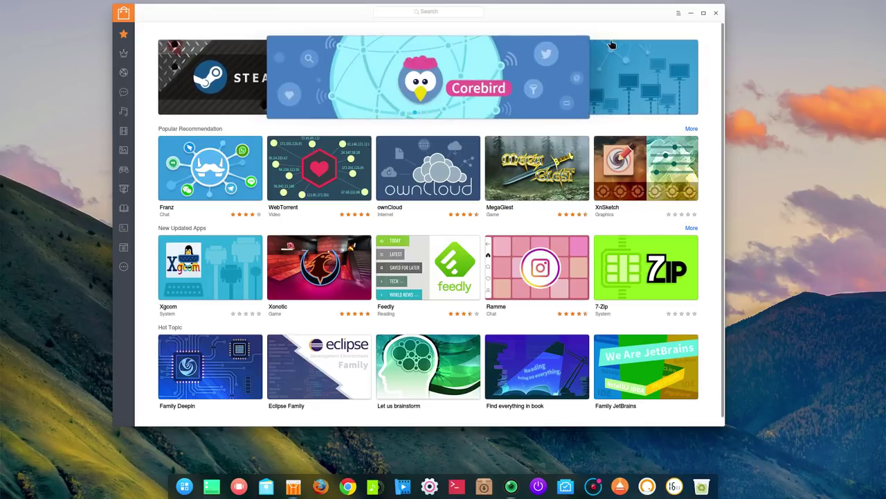
left_click(715, 12)
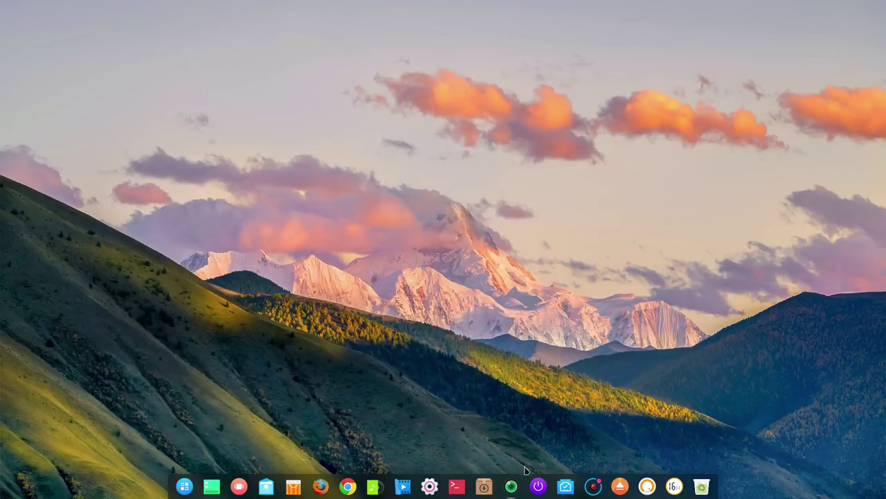
- Switch to the SimpleScreenRecorder window
left_click(512, 486)
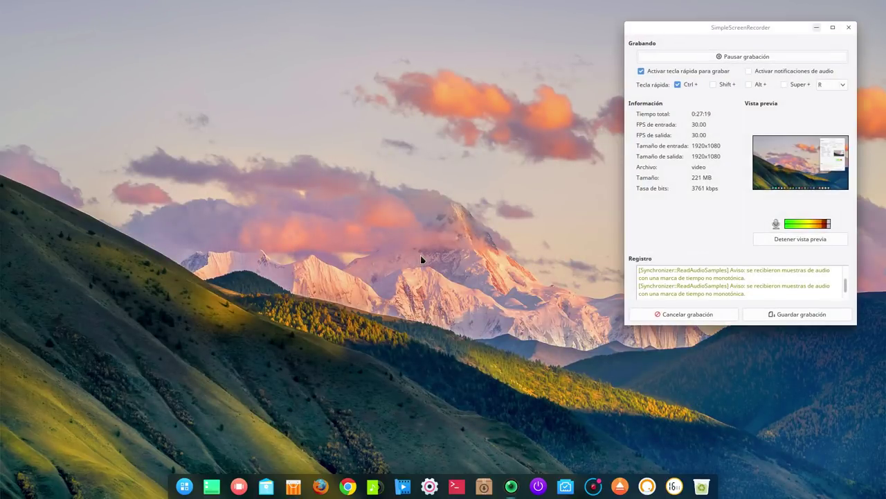